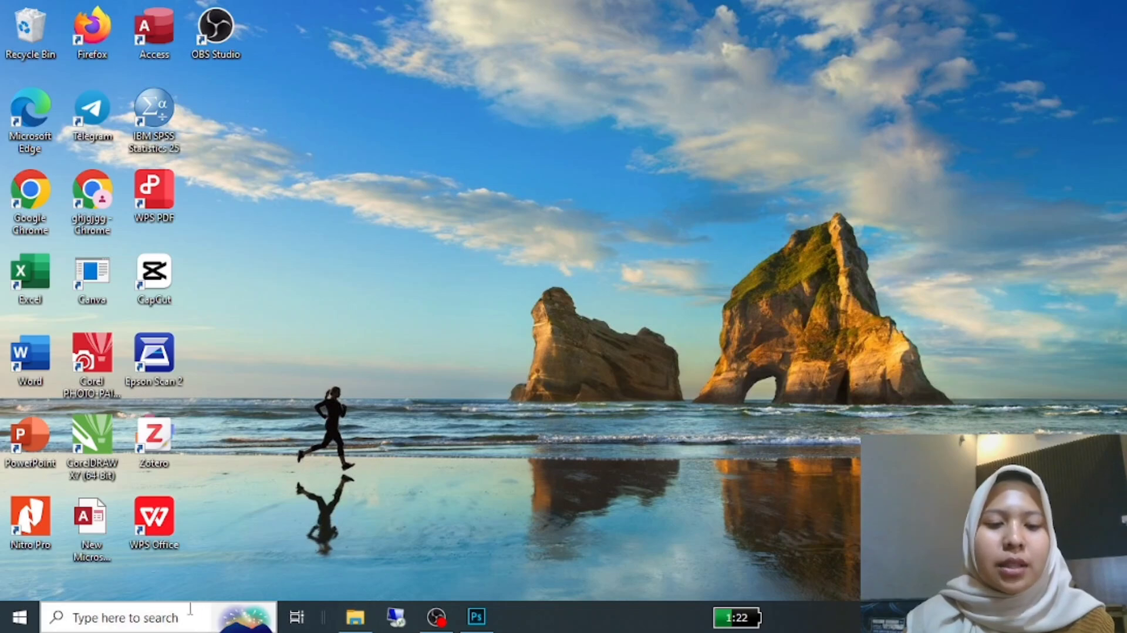
Step: Switch to Adobe Photoshop CC 2019
{"action": "left_click", "coordinate": [148, 614]}
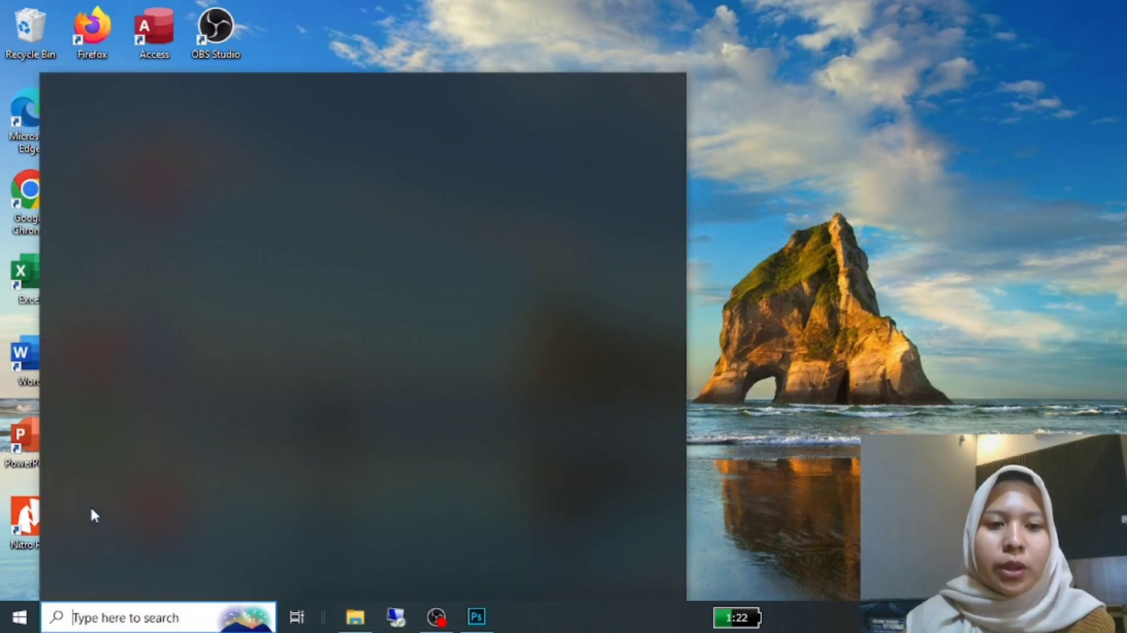
{"action": "left_click", "coordinate": [212, 385]}
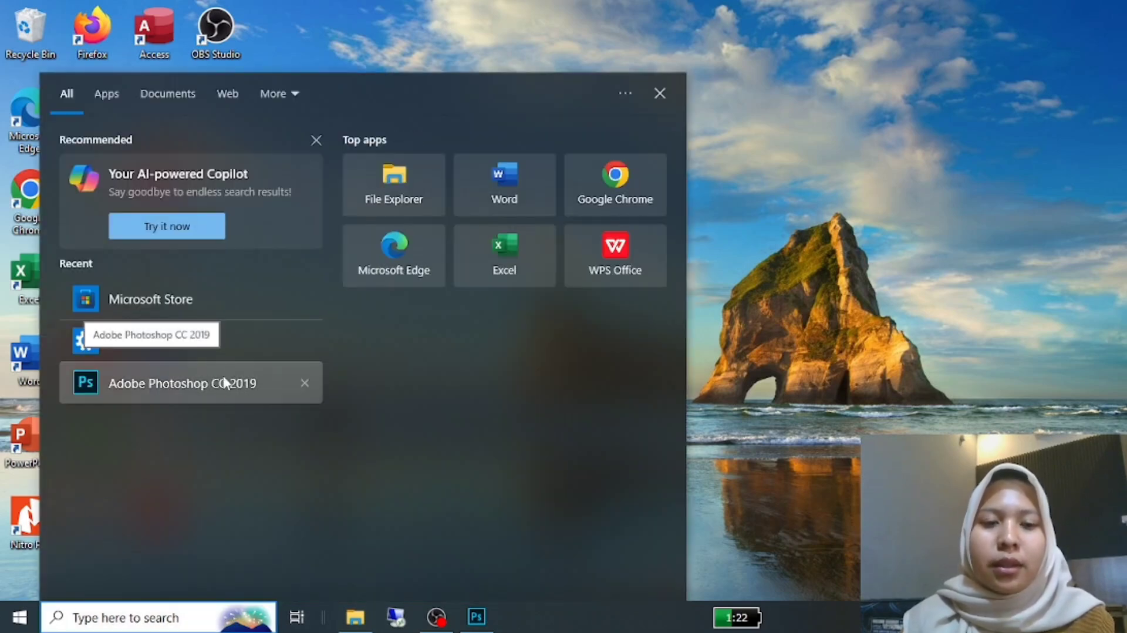
{"action": "left_click", "coordinate": [476, 617]}
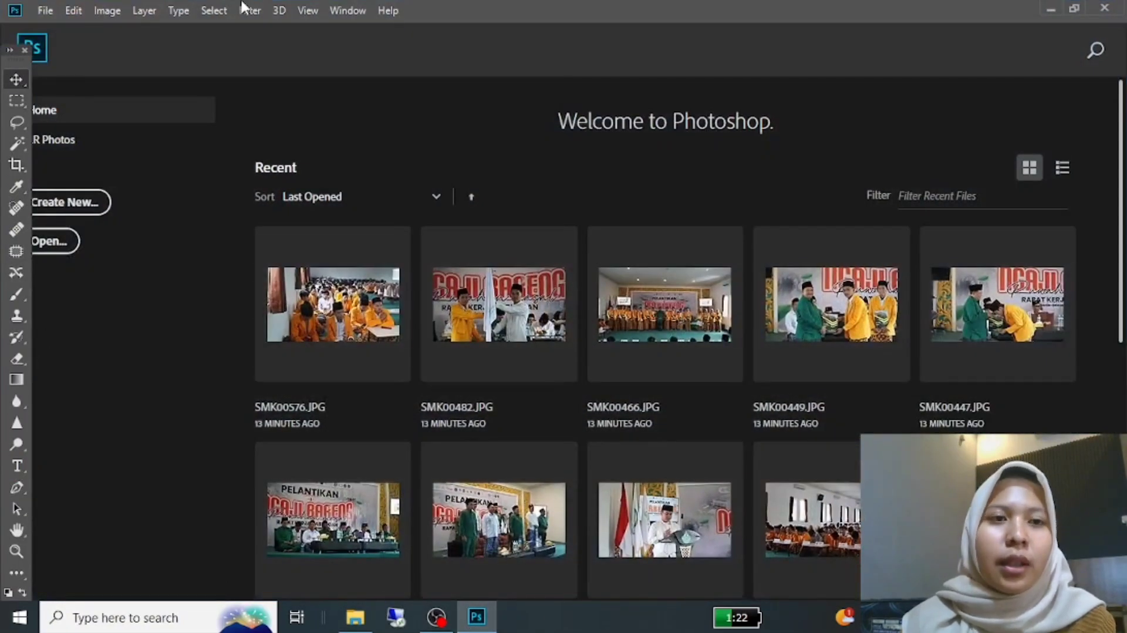
Step: Start a new 15 × 10 cm, 300 pixels/inch RGB document and accept fefbfb as its custom background colour
{"action": "left_click", "coordinate": [44, 11]}
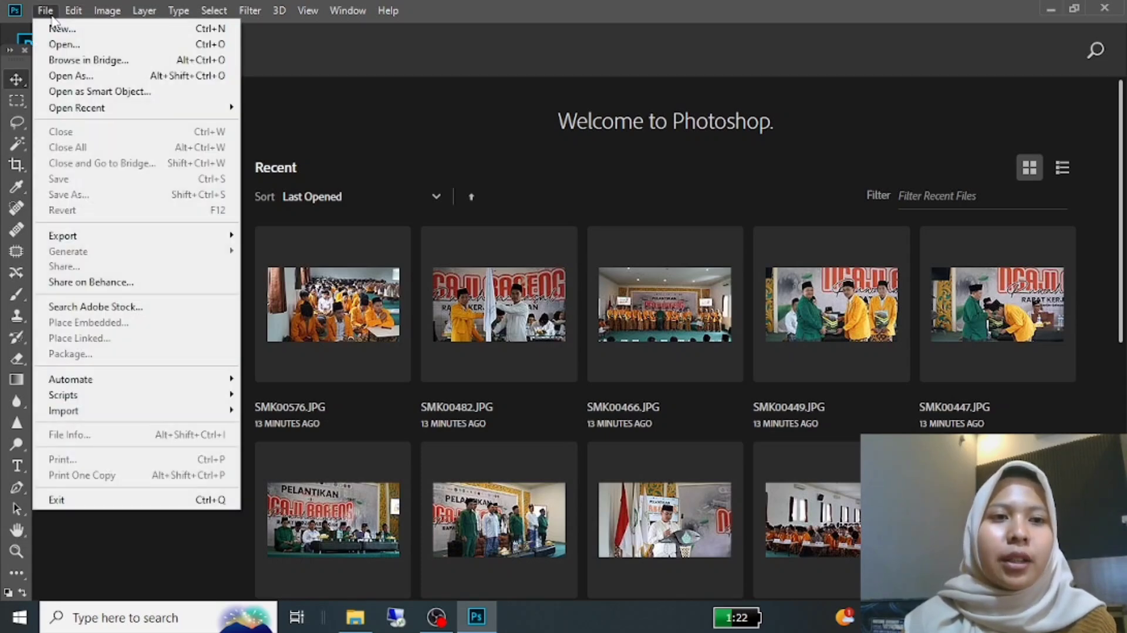
{"action": "left_click", "coordinate": [61, 28]}
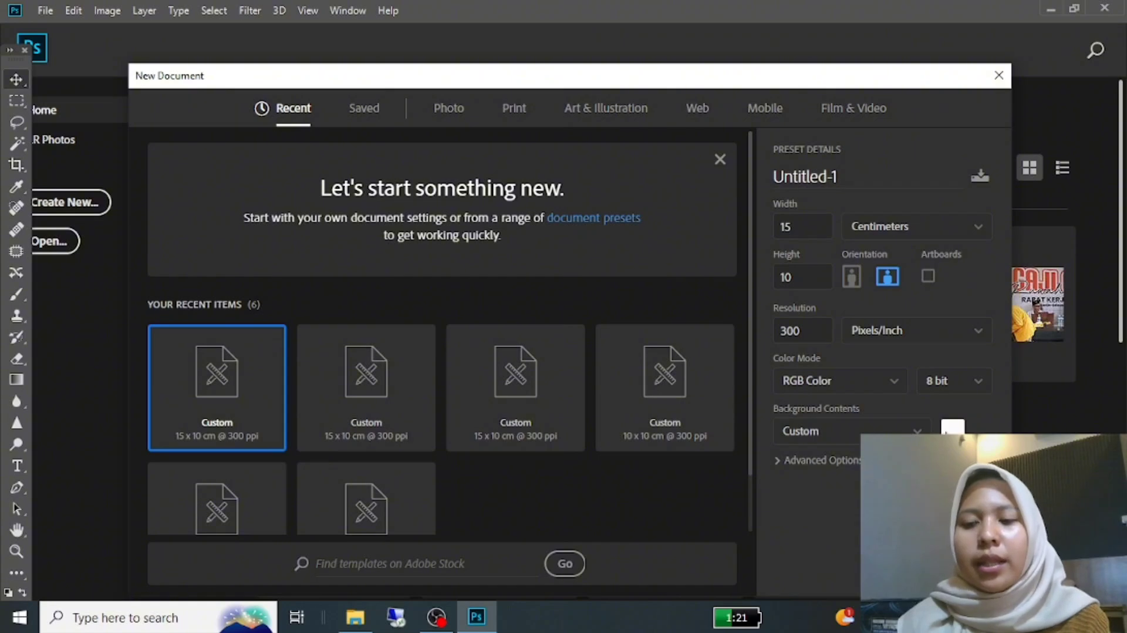
{"action": "left_click", "coordinate": [952, 432]}
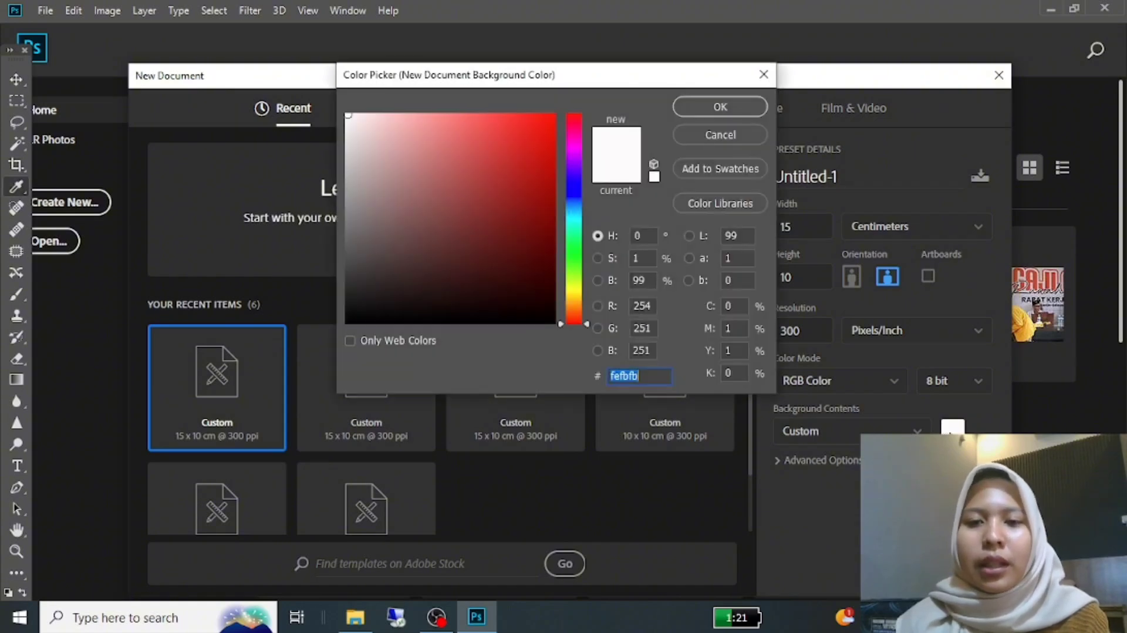
{"action": "left_click", "coordinate": [722, 103]}
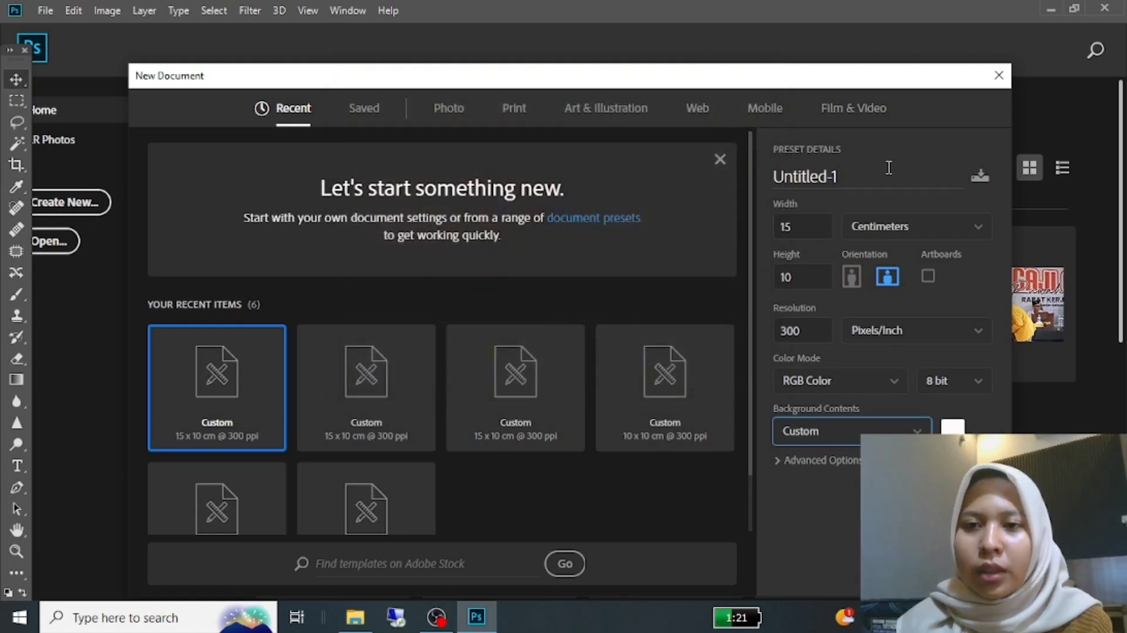
Step: Name the new document "Template PluginAction" and create it
{"action": "double_click", "coordinate": [831, 175]}
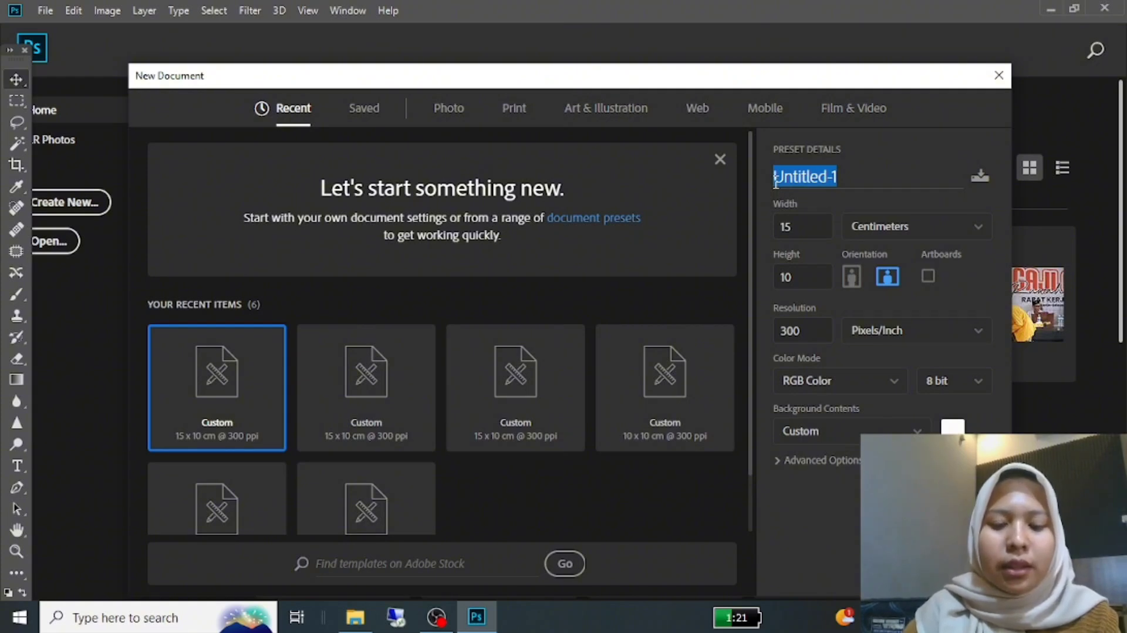
{"action": "type", "text": "T"}
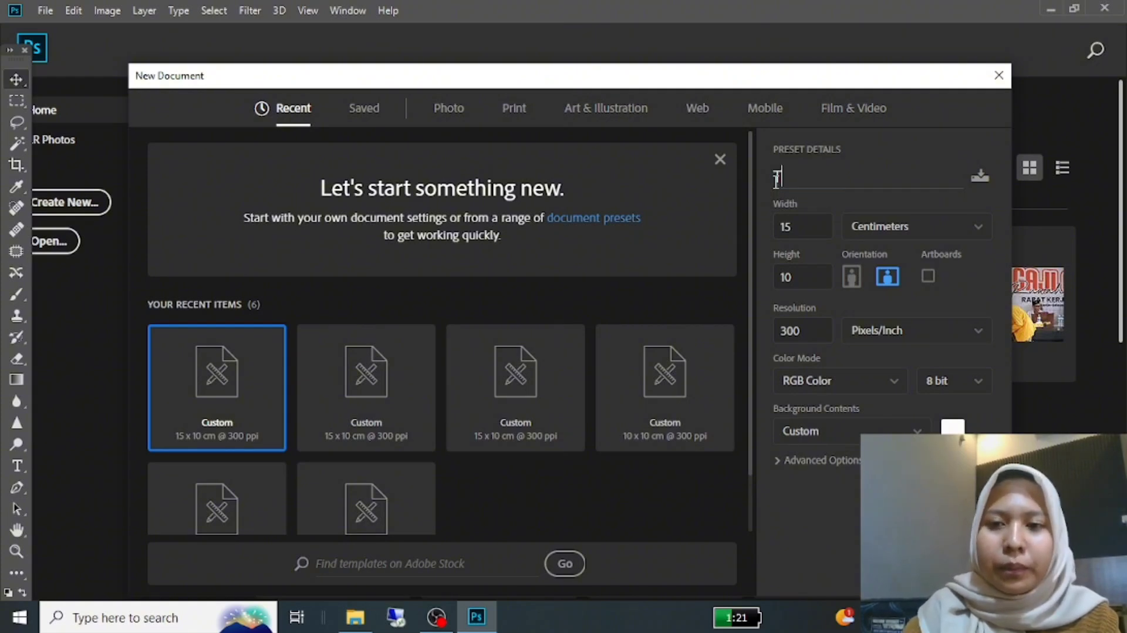
{"action": "type", "text": "emplate"}
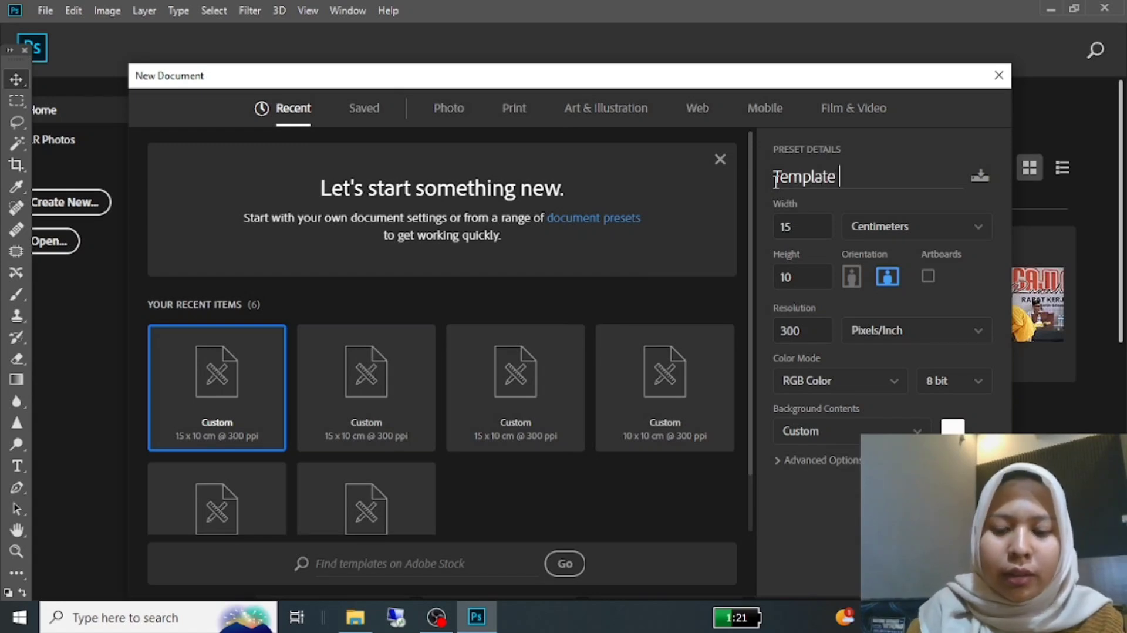
{"action": "type", "text": " Pl"}
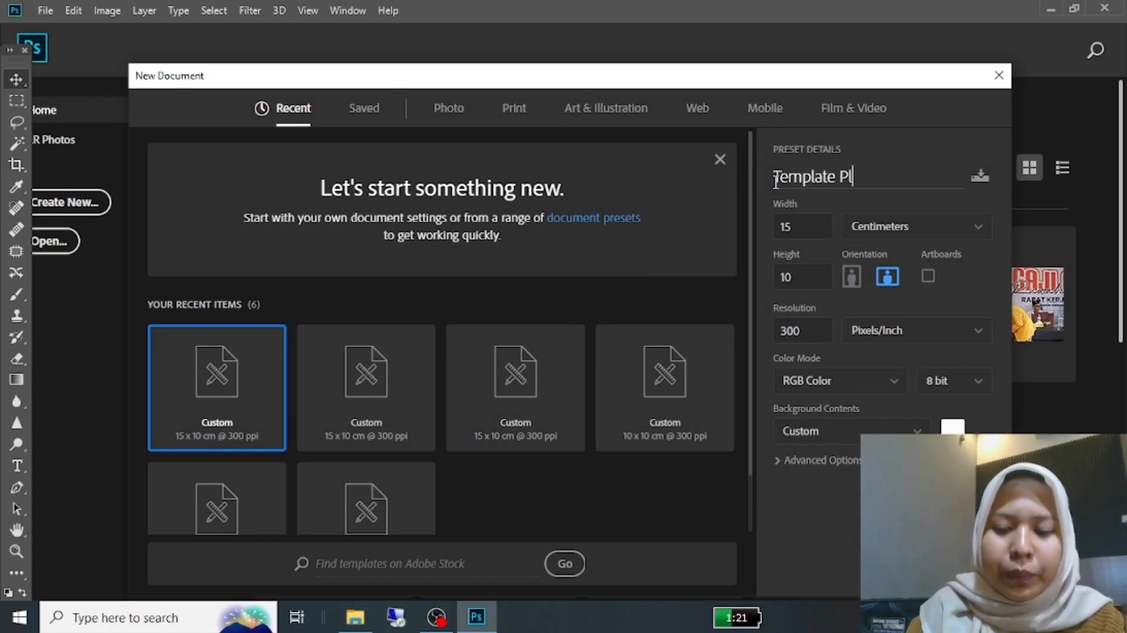
{"action": "type", "text": "ugin"}
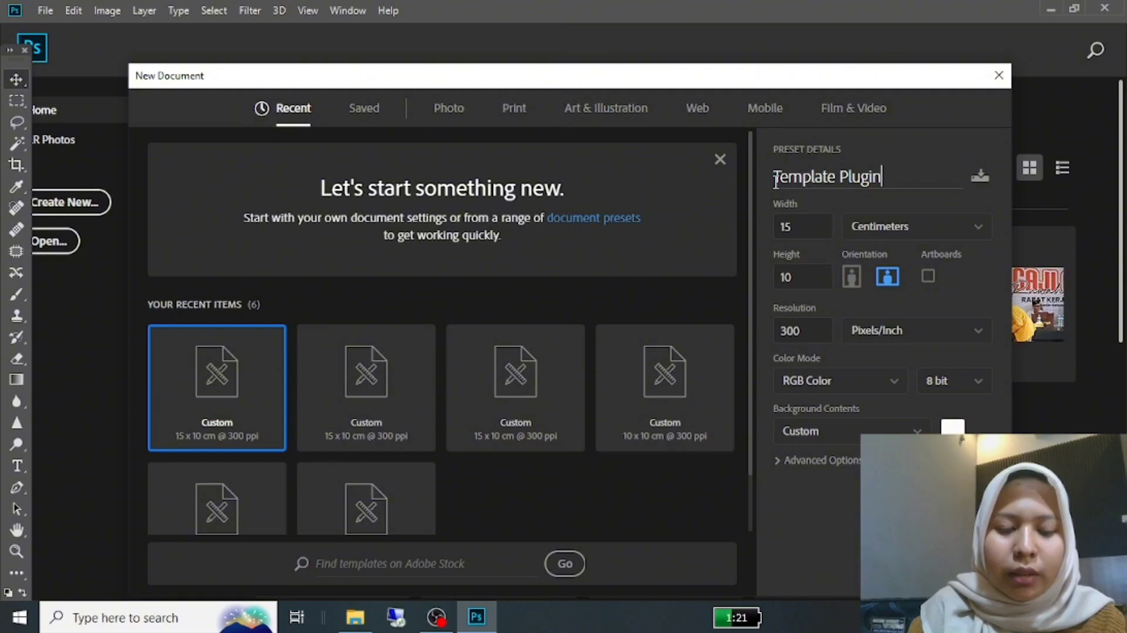
{"action": "type", "text": "Action"}
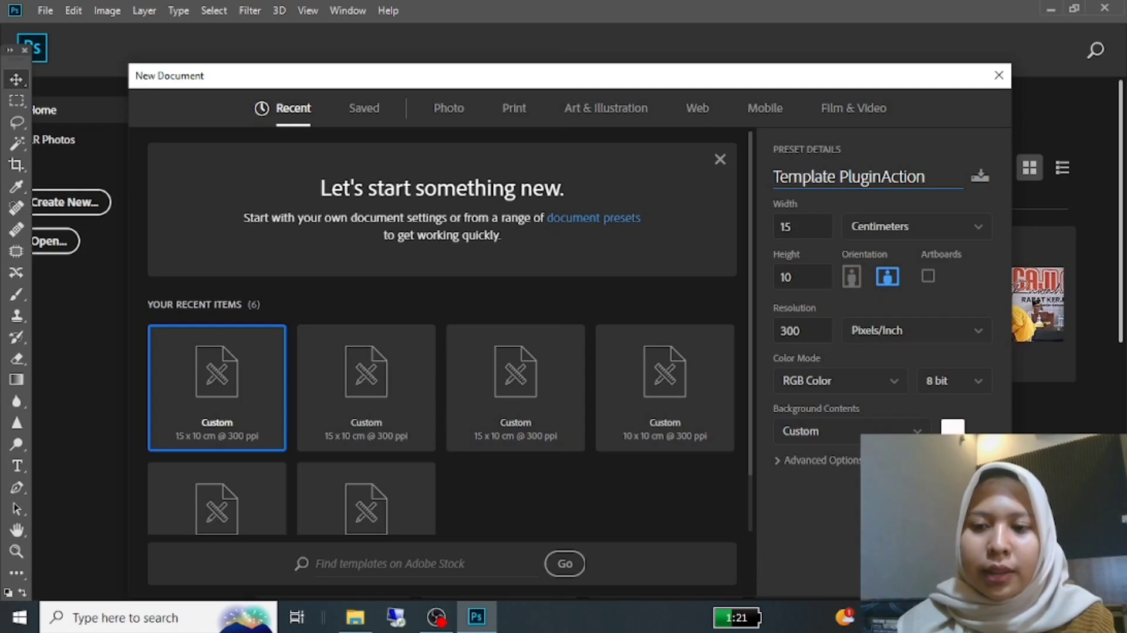
{"action": "key", "text": "Return"}
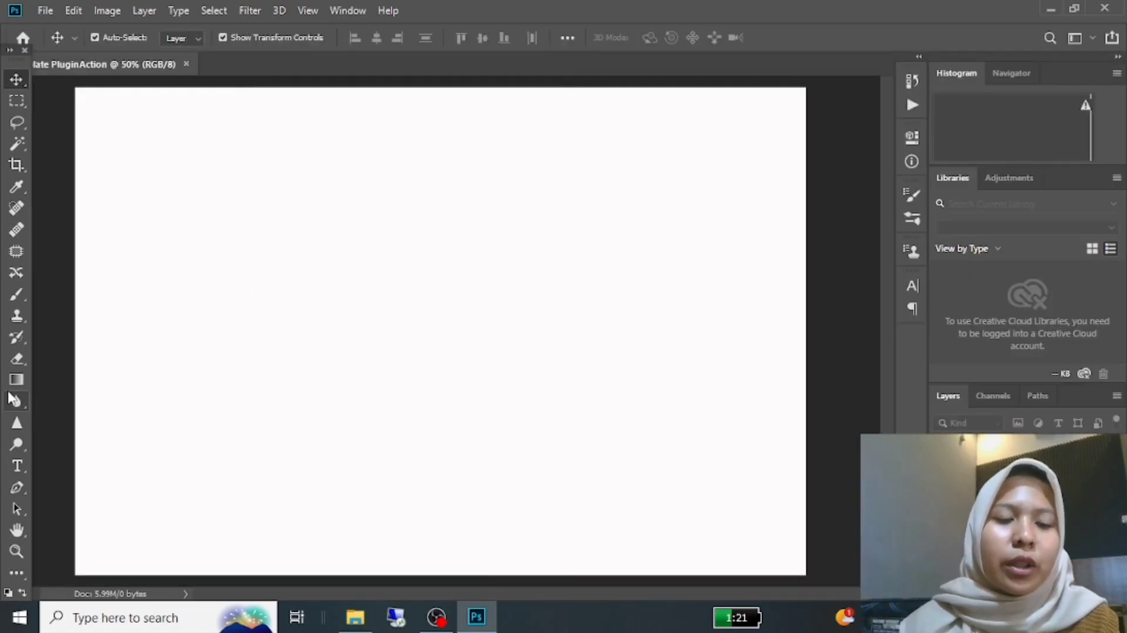
Step: Start a text layer left of the canvas centre with the first line "Wisuda ke-2"
{"action": "left_click", "coordinate": [17, 467]}
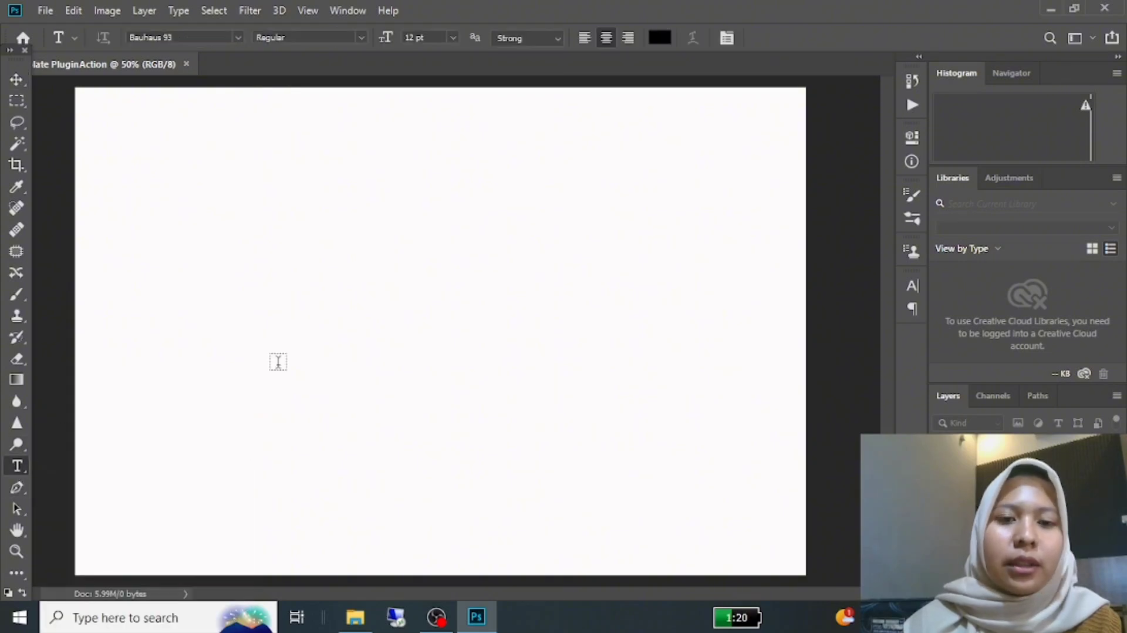
{"action": "left_click", "coordinate": [360, 346]}
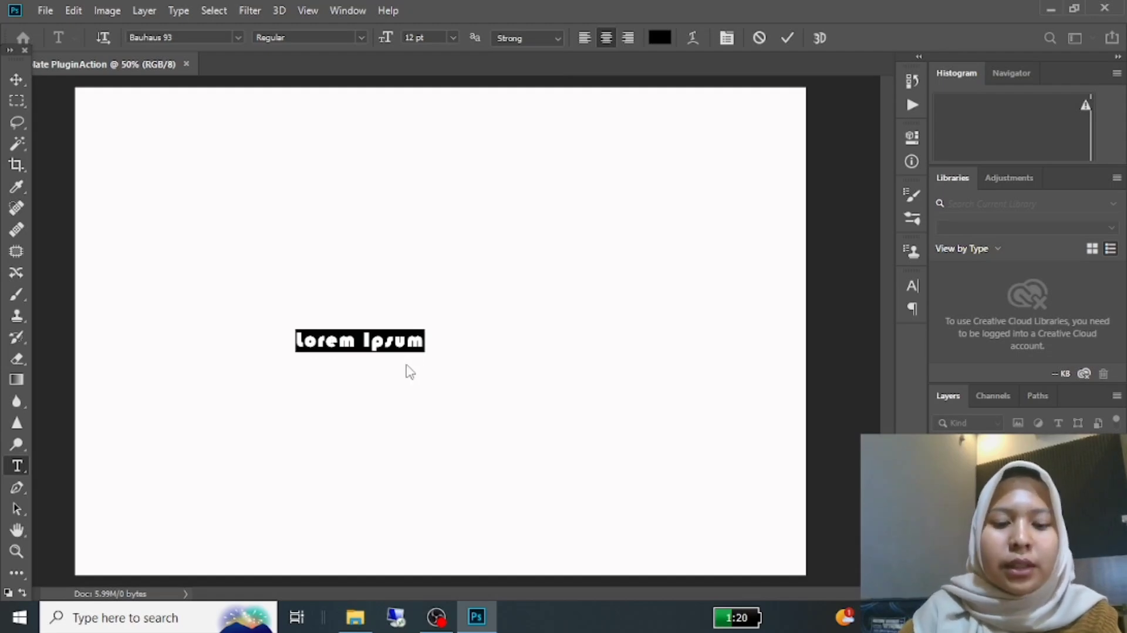
{"action": "type", "text": "Wi"}
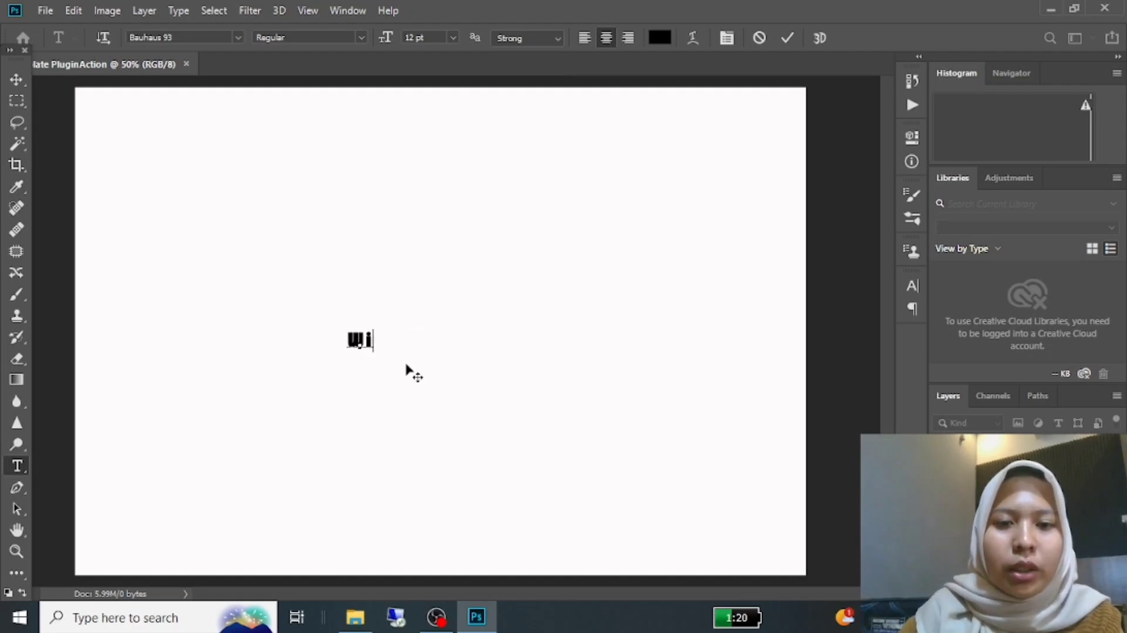
{"action": "type", "text": "suda "}
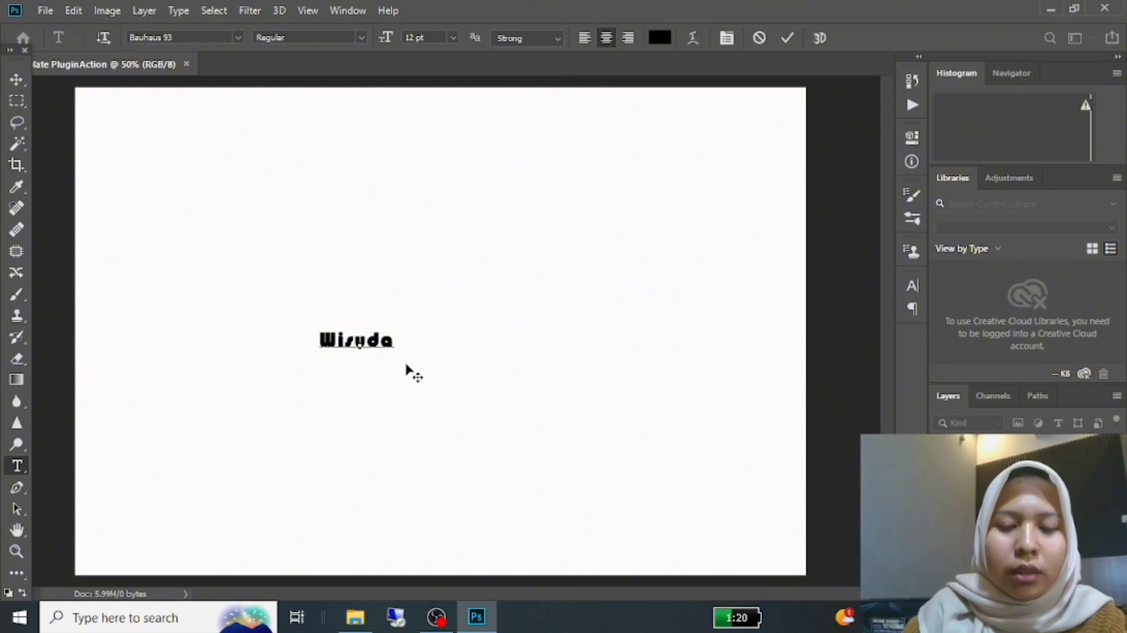
{"action": "type", "text": "k"}
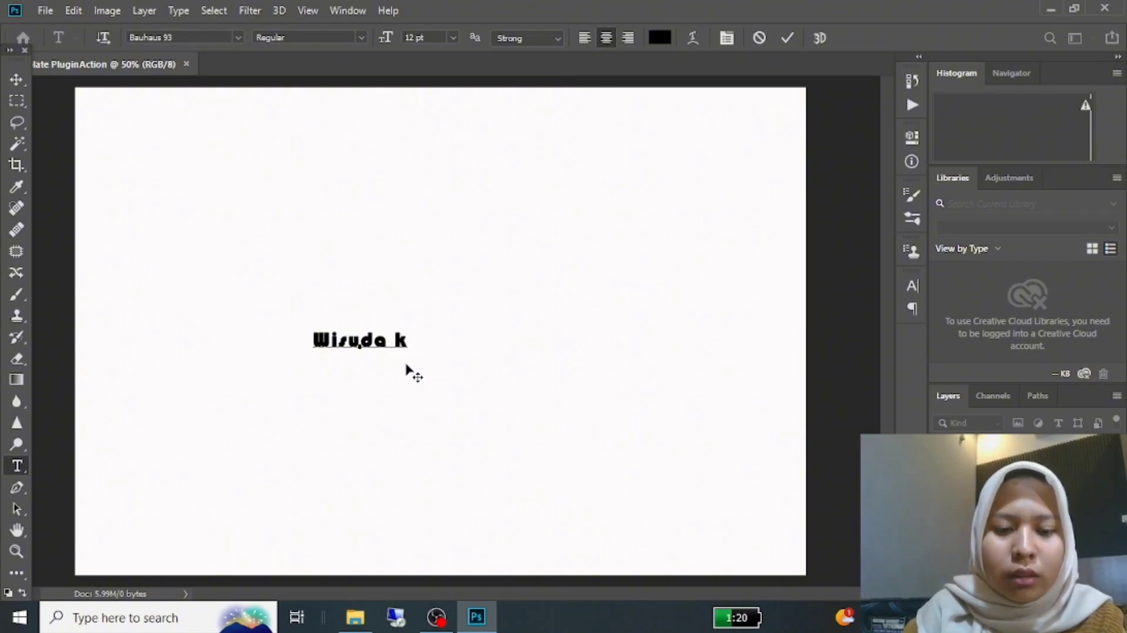
{"action": "type", "text": "e @"}
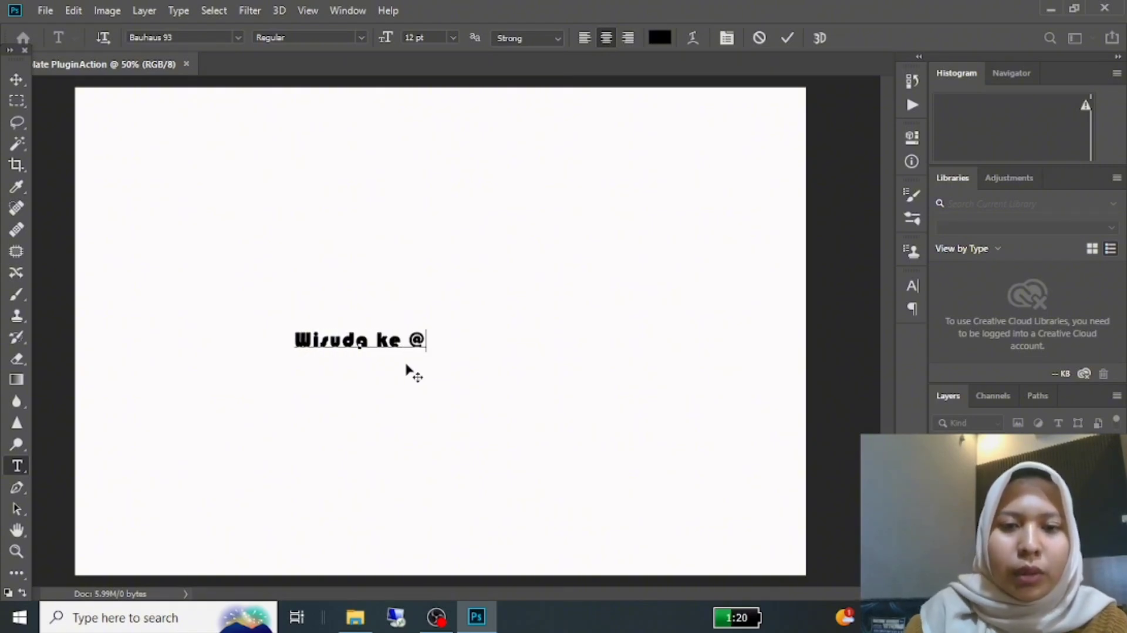
{"action": "key", "text": "BackSpace"}
{"action": "key", "text": "BackSpace"}
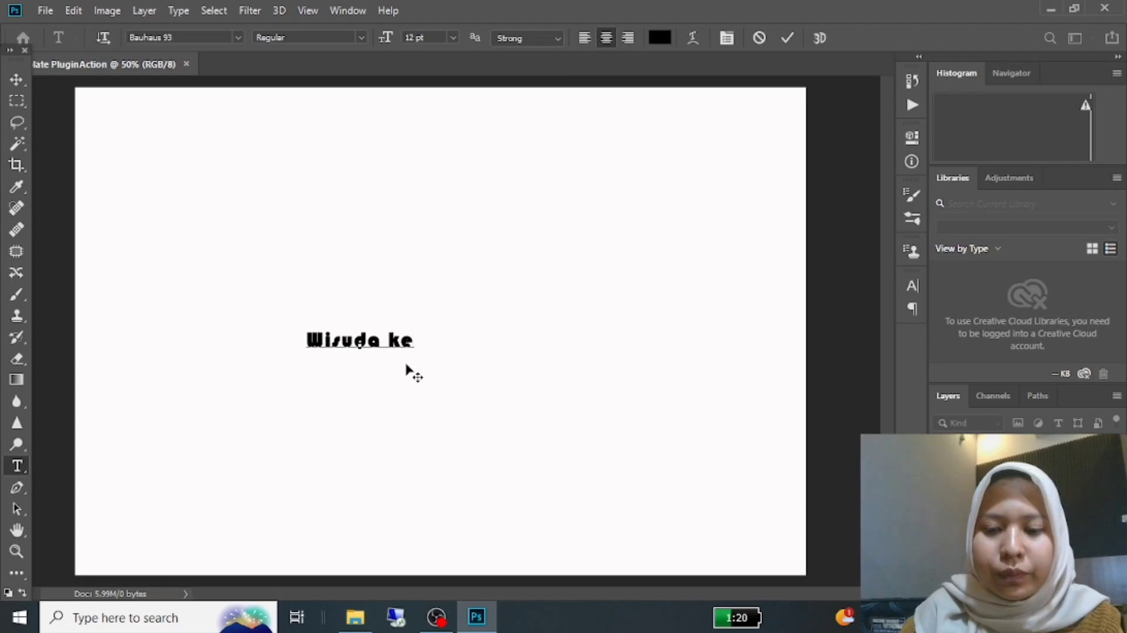
{"action": "type", "text": "-2"}
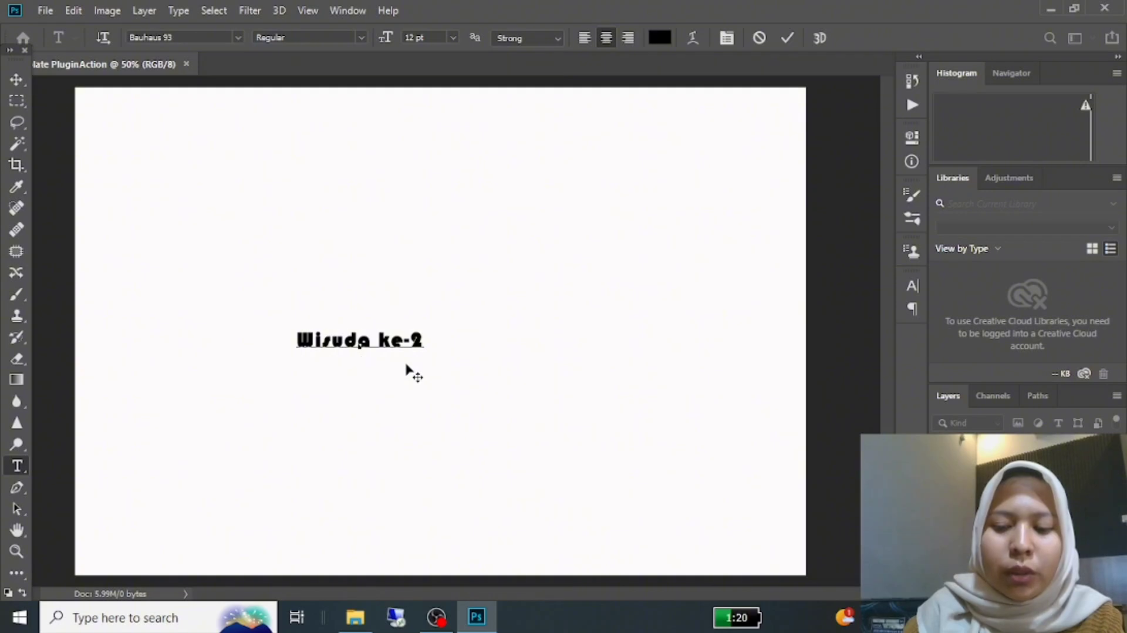
Step: Add a second line reading "Politeknik Balekambang Jepara" to the text
{"action": "type", "text": "Politeknik"}
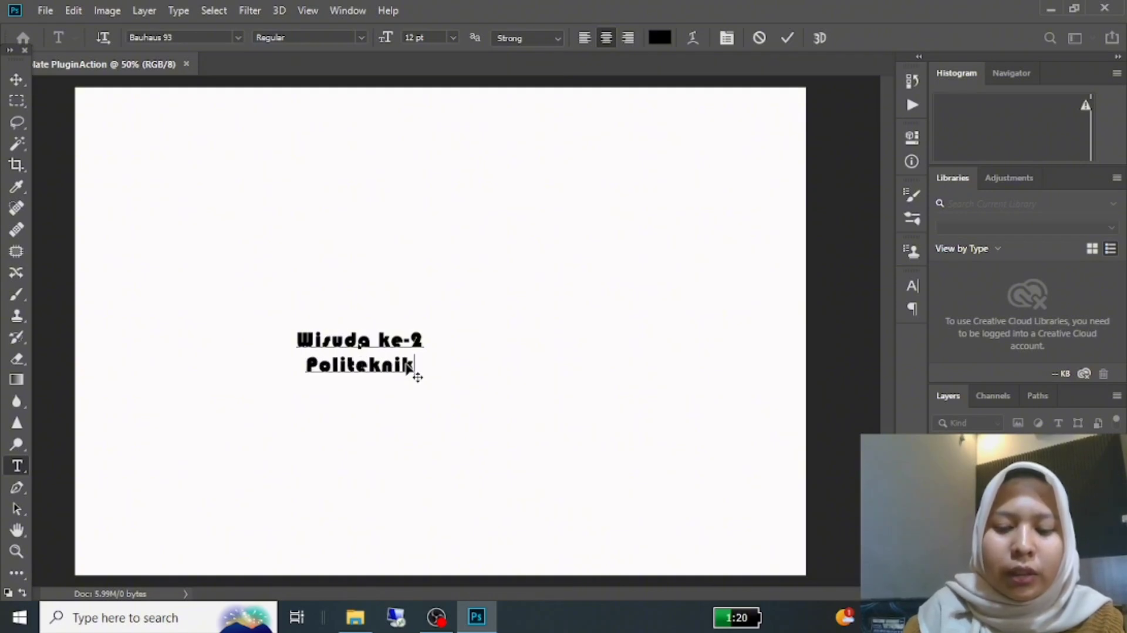
{"action": "type", "text": " Be"}
{"action": "key", "text": "BackSpace"}
{"action": "type", "text": "al"}
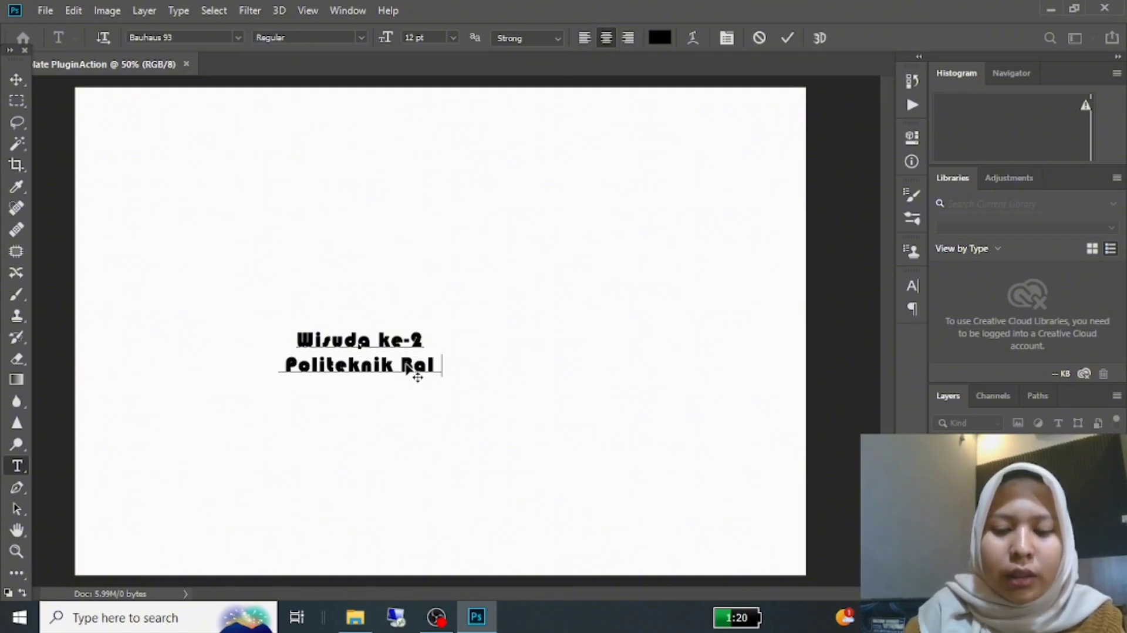
{"action": "type", "text": "ekambang"}
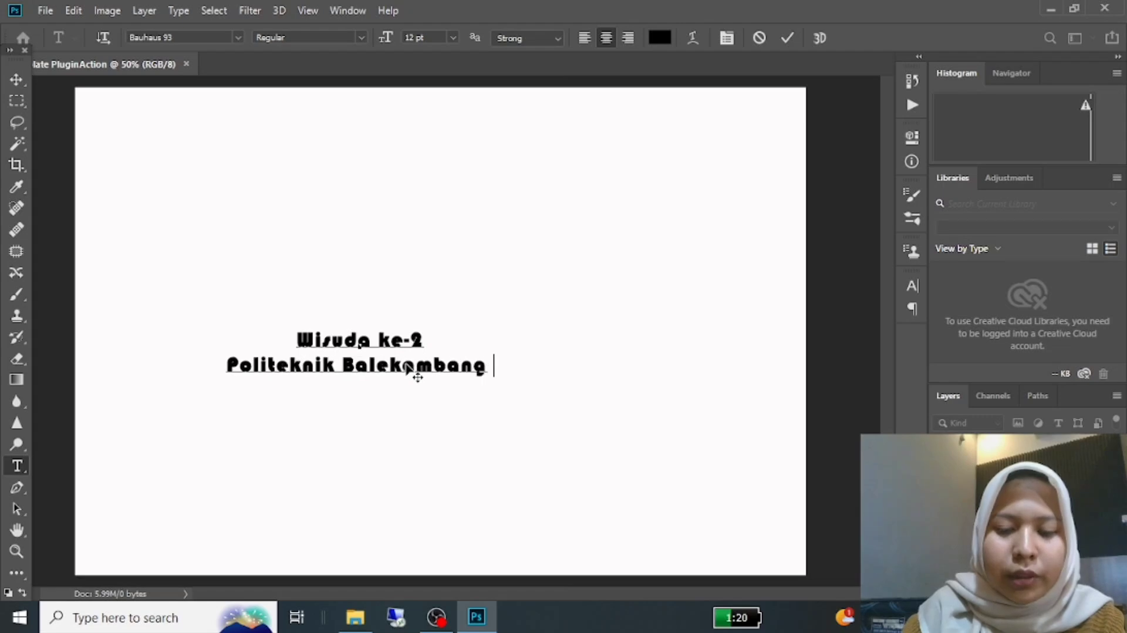
{"action": "type", "text": " Jepara "}
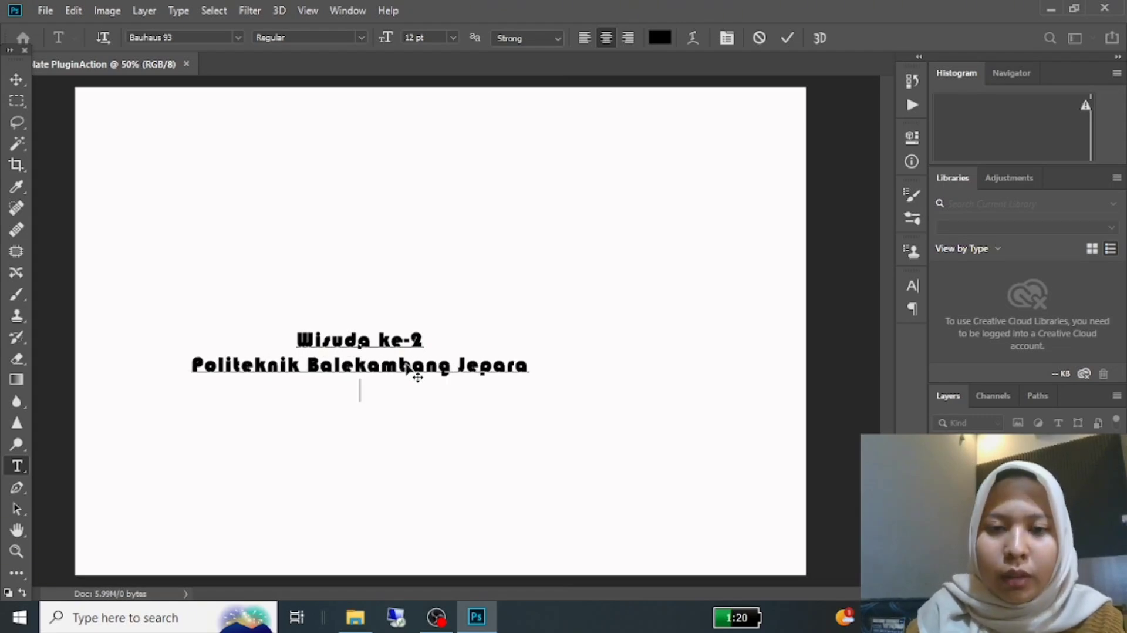
{"action": "type", "text": "Tahu"}
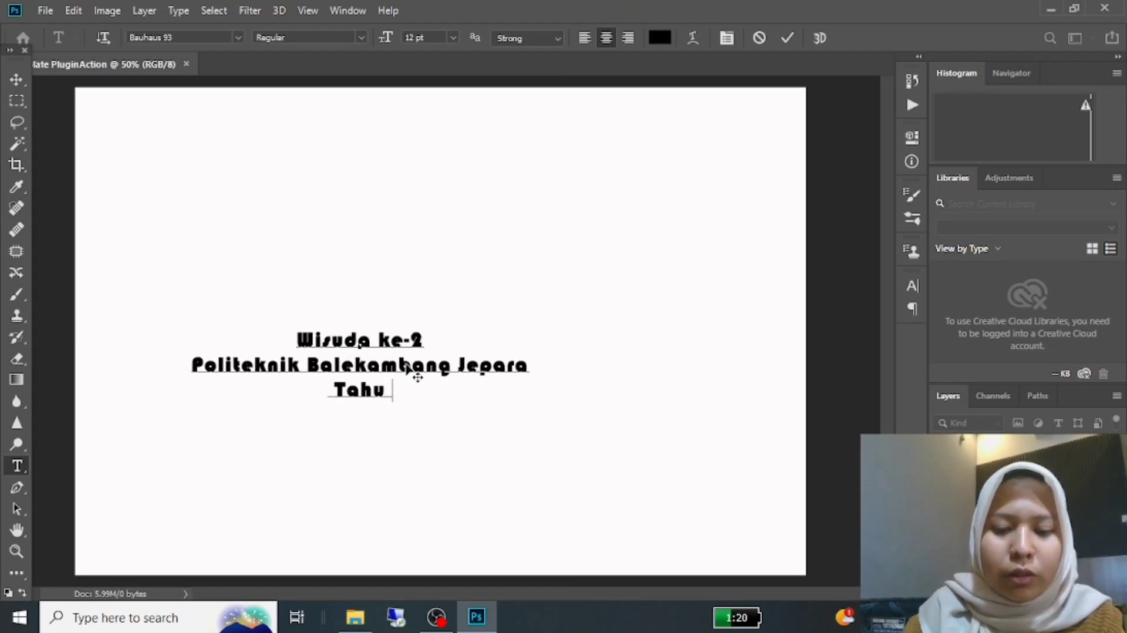
{"action": "type", "text": "n 2025"}
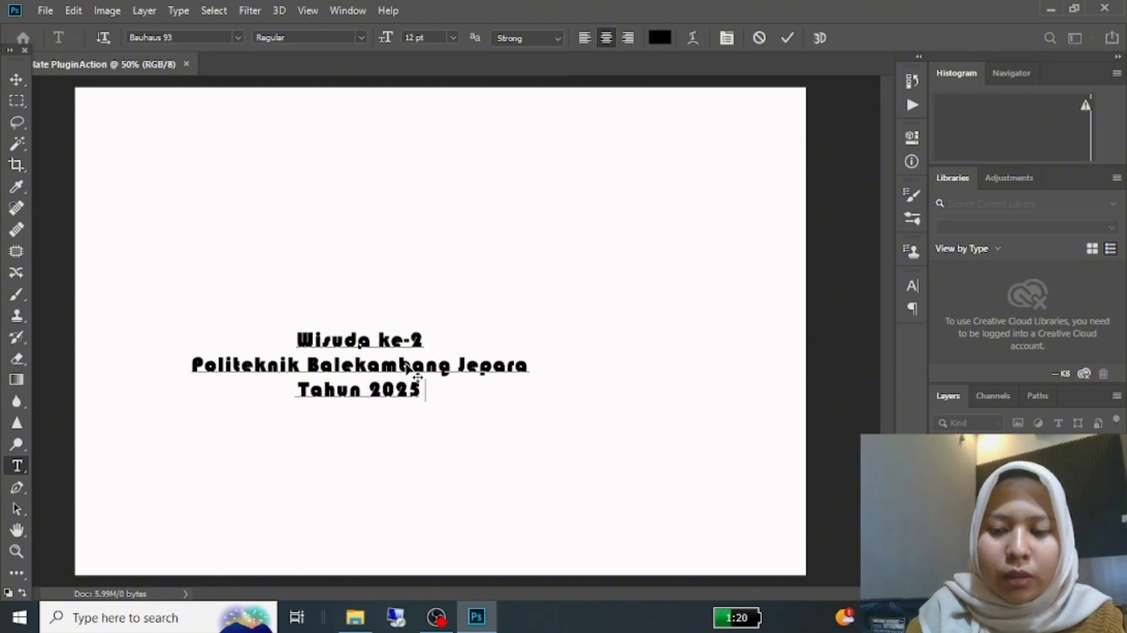
{"action": "type", "text": " - 2026"}
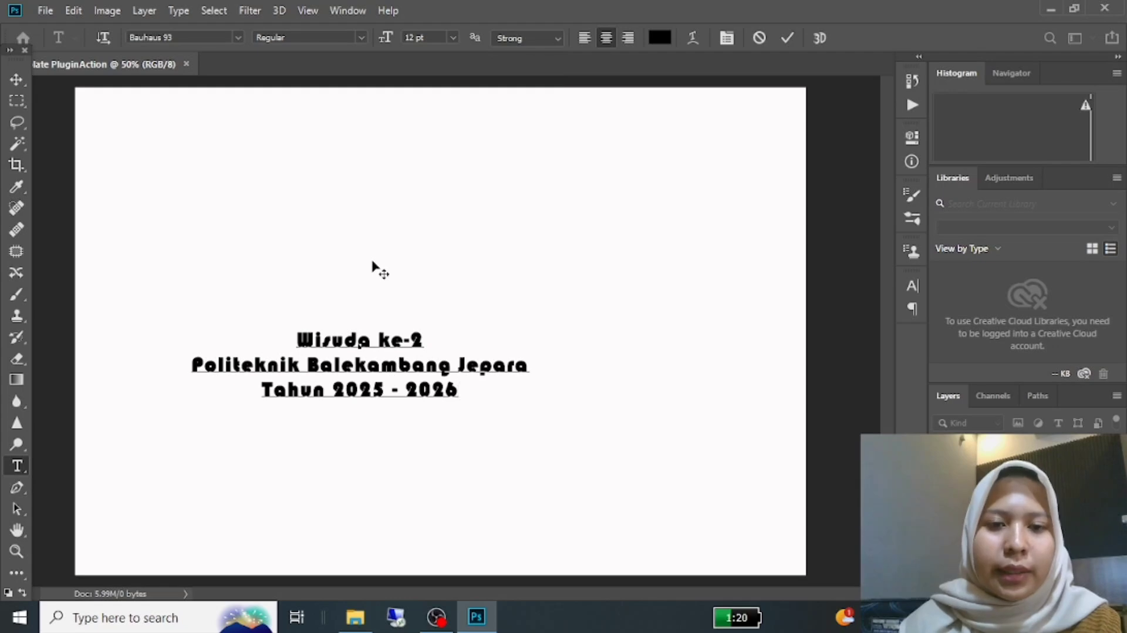
Step: Add a third line reading "Tahun 2025 - 2026" and commit the text layer
{"action": "left_click_drag", "start_coordinate": [296, 339], "coordinate": [496, 399]}
{"action": "left_click", "coordinate": [14, 84]}
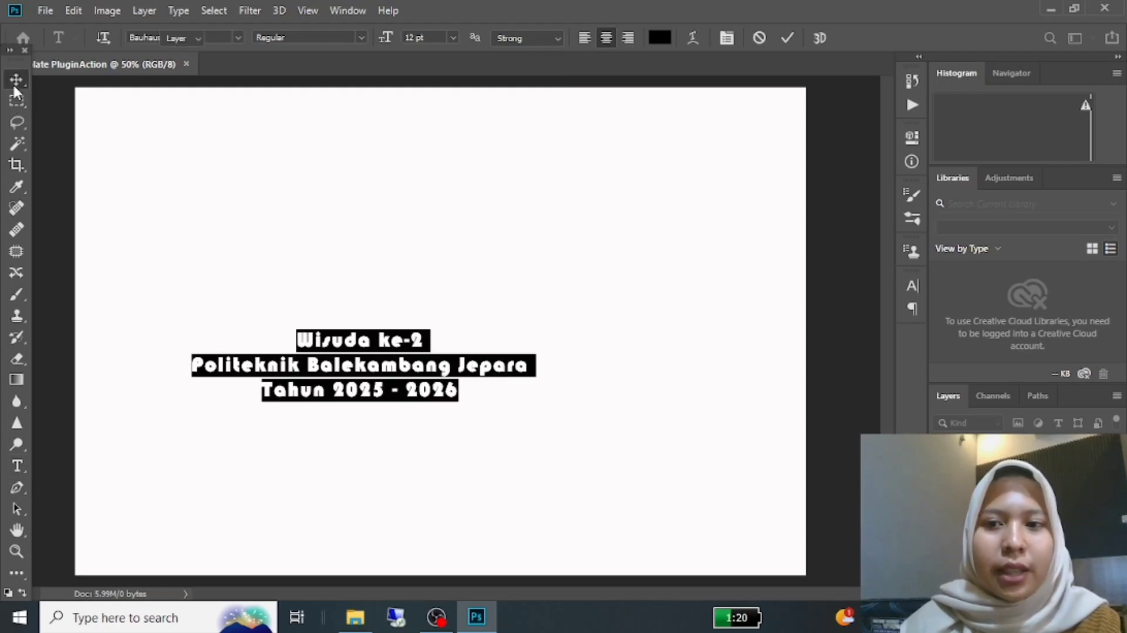
Step: Show the character settings and set the font size of the "Wisuda ke-2" line to 16 pt
{"action": "left_click", "coordinate": [914, 286]}
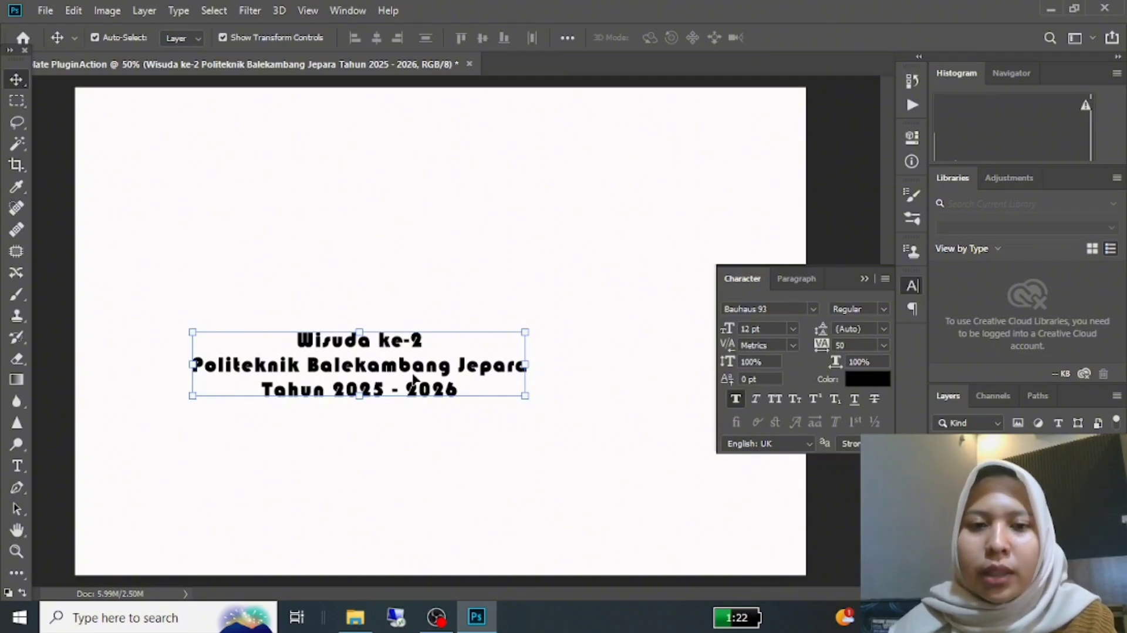
{"action": "key", "text": "t"}
{"action": "double_click", "coordinate": [300, 335]}
{"action": "left_click_drag", "start_coordinate": [437, 333], "coordinate": [262, 341]}
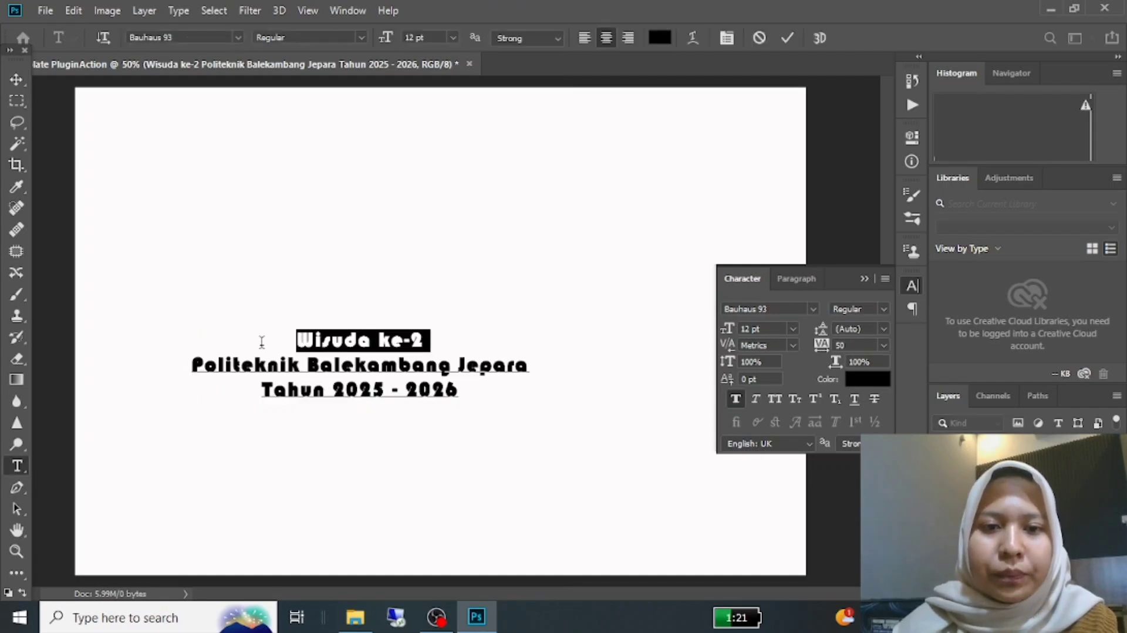
{"action": "left_click", "coordinate": [793, 328]}
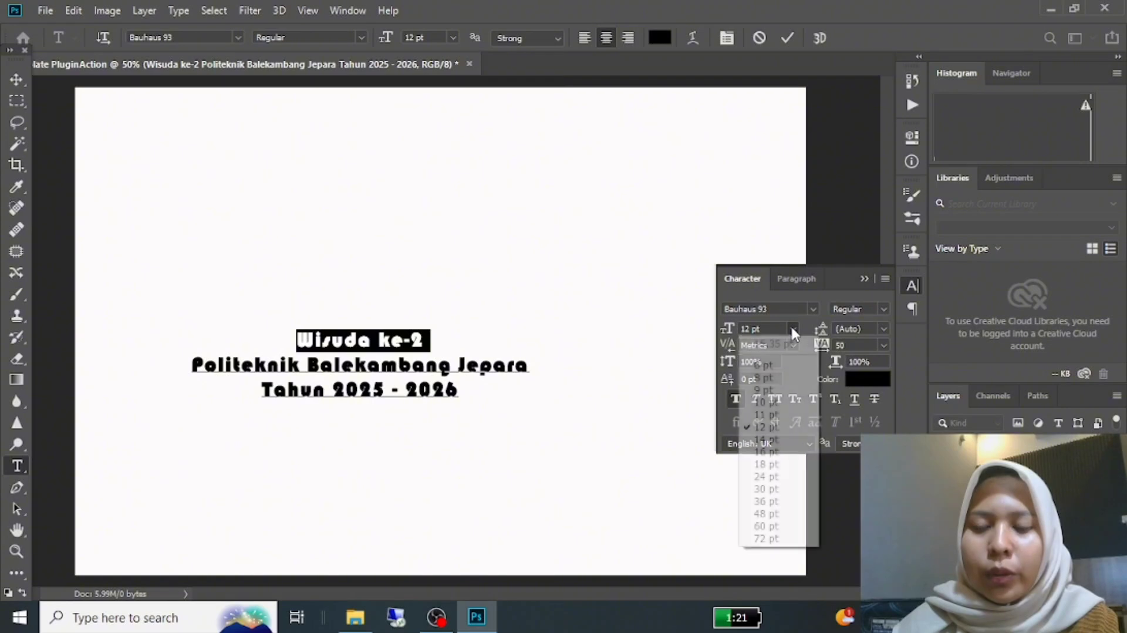
{"action": "left_click", "coordinate": [767, 452]}
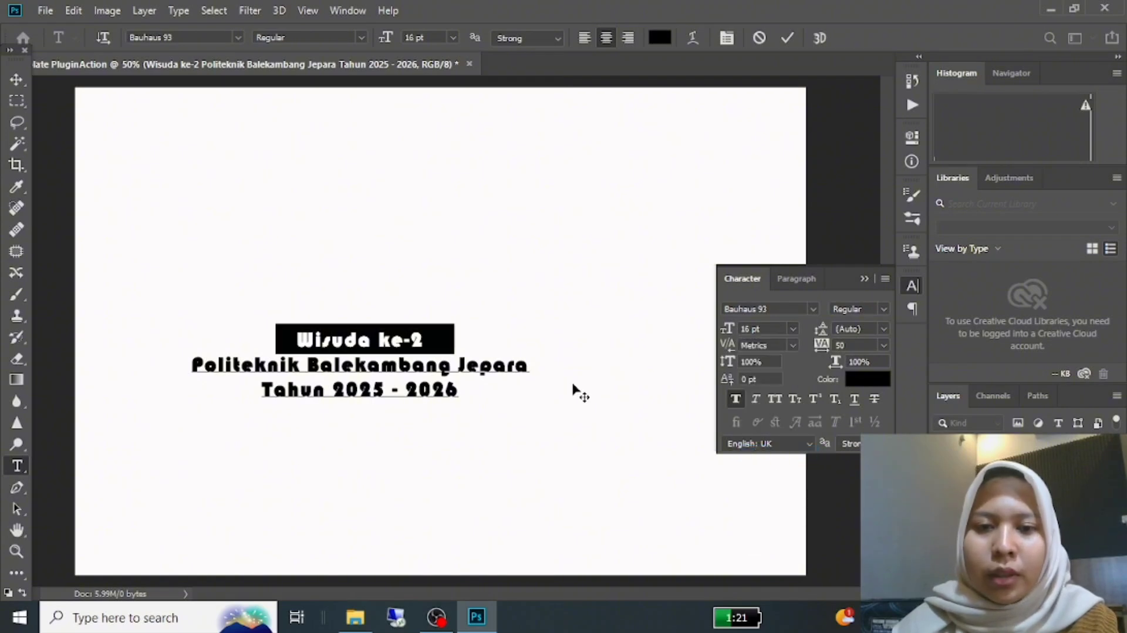
Step: Set the font size of the "Politeknik Balekambang Jepara" line to 14 pt
{"action": "left_click", "coordinate": [532, 364]}
{"action": "left_click_drag", "start_coordinate": [532, 362], "coordinate": [192, 366]}
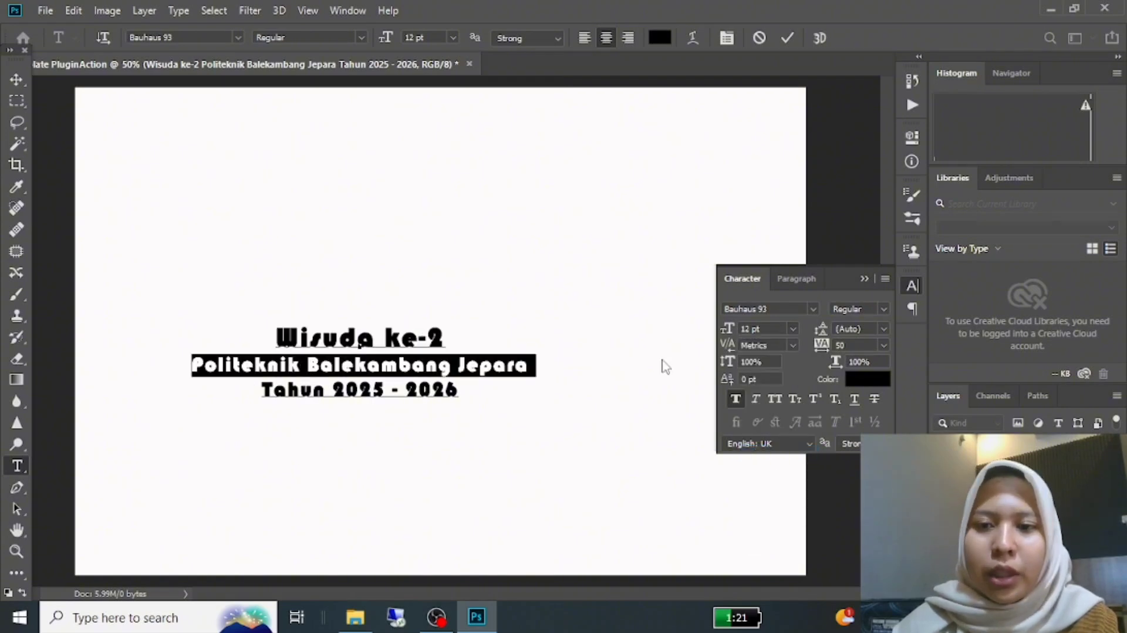
{"action": "left_click", "coordinate": [791, 325]}
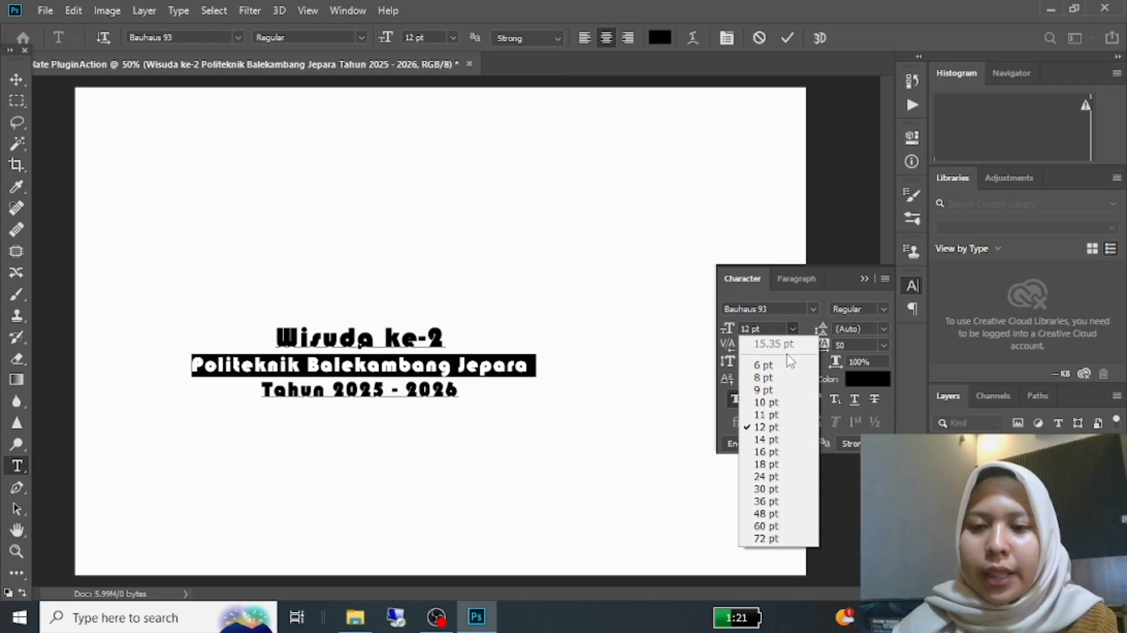
{"action": "left_click", "coordinate": [765, 440]}
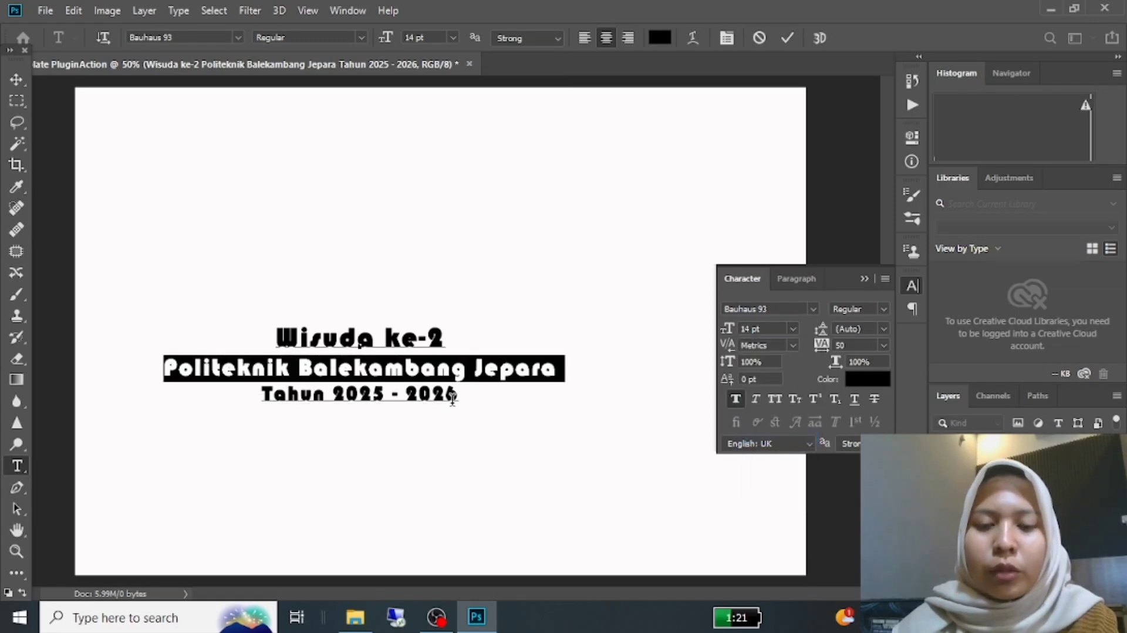
Step: Finish editing the text and move the three-line block to the lower centre of the canvas
{"action": "left_click_drag", "start_coordinate": [463, 394], "coordinate": [175, 399]}
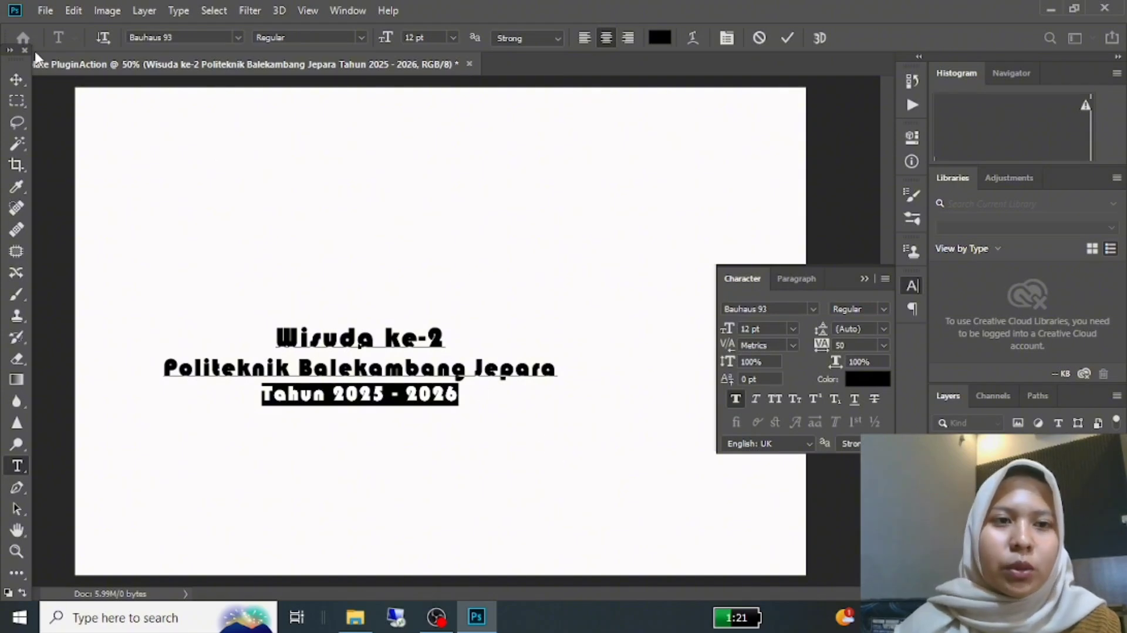
{"action": "left_click", "coordinate": [16, 77]}
{"action": "left_click_drag", "start_coordinate": [301, 349], "coordinate": [384, 473]}
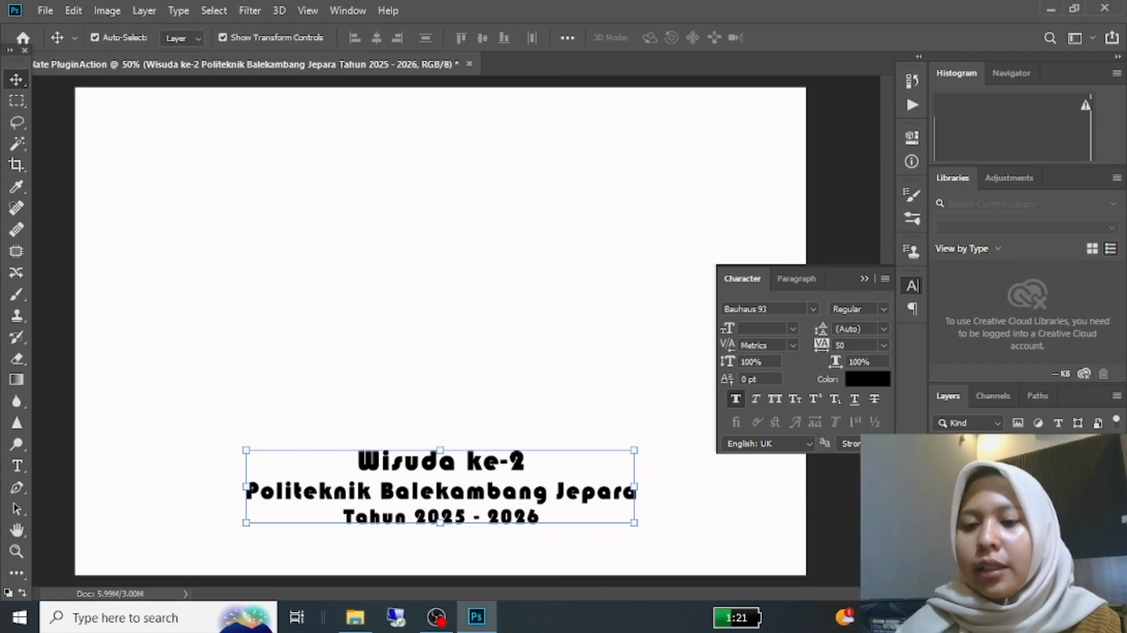
Step: Open the text layer's blending options and enable Bevel & Emboss with both Contour and Texture
{"action": "right_click", "coordinate": [1101, 491]}
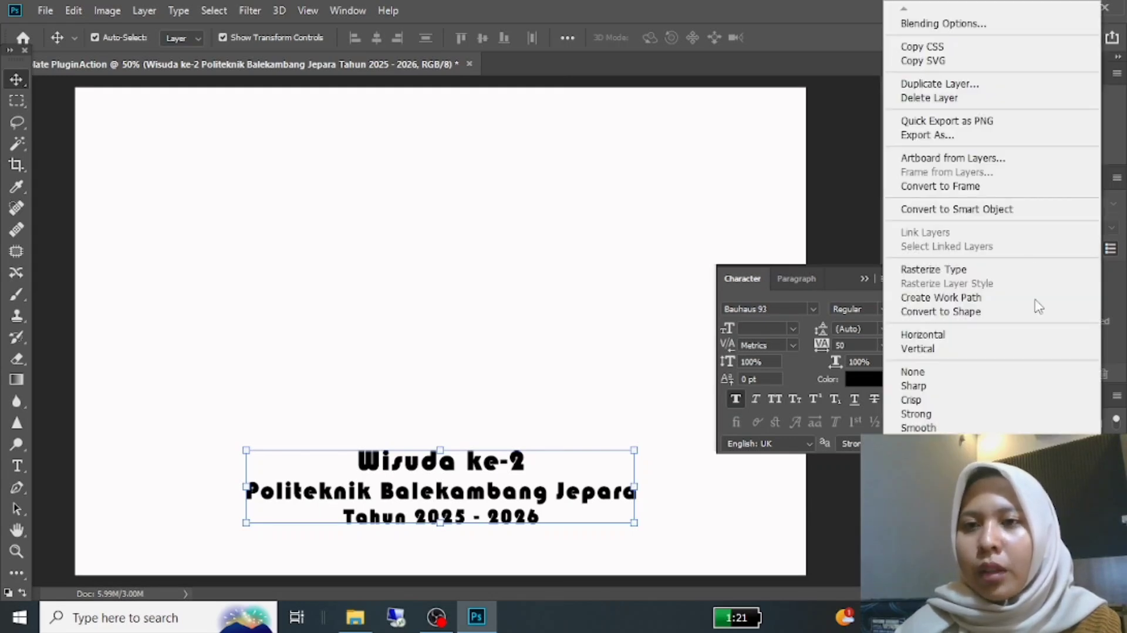
{"action": "left_click", "coordinate": [955, 25]}
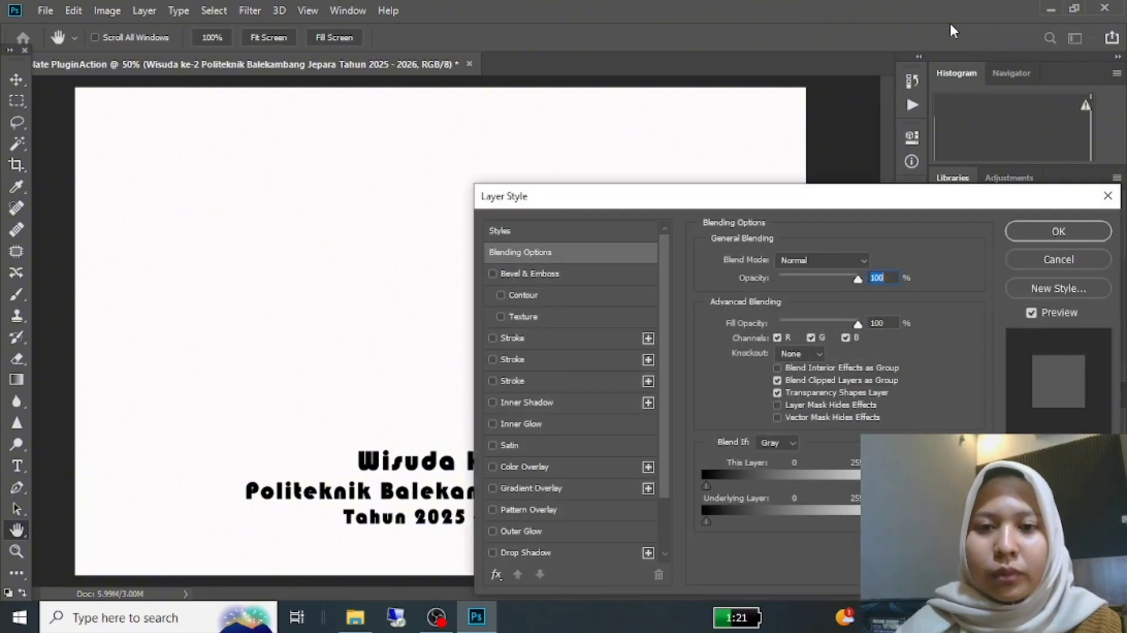
{"action": "scroll", "coordinate": [534, 509], "scroll_direction": "down", "scroll_amount": 1}
{"action": "scroll", "coordinate": [531, 525], "scroll_direction": "down", "scroll_amount": 1}
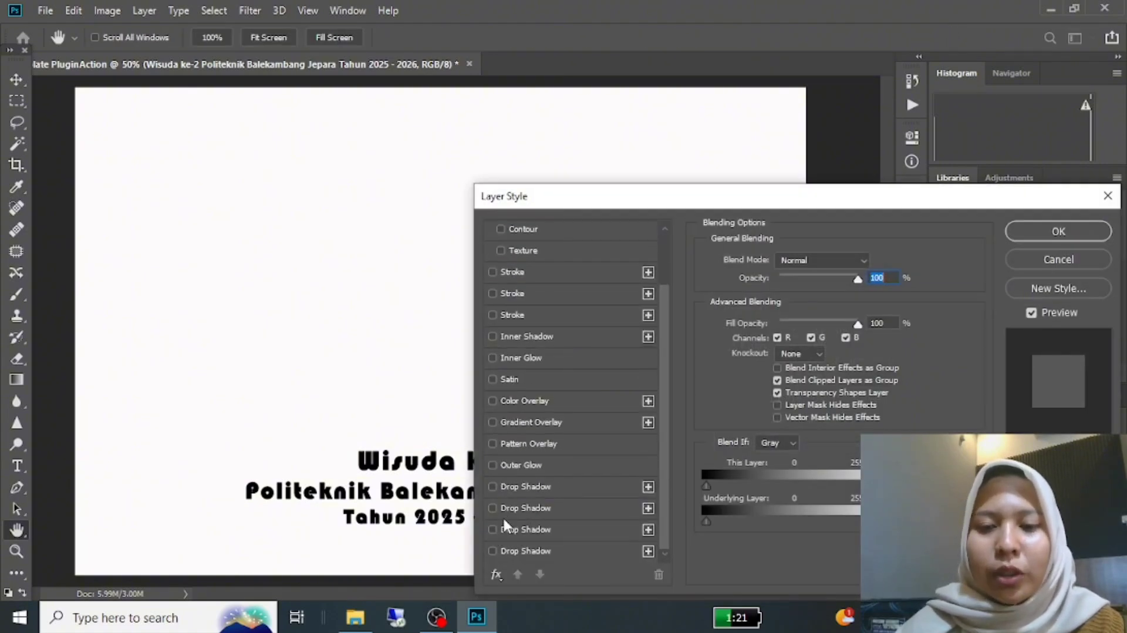
{"action": "scroll", "coordinate": [519, 479], "scroll_direction": "up", "scroll_amount": 2}
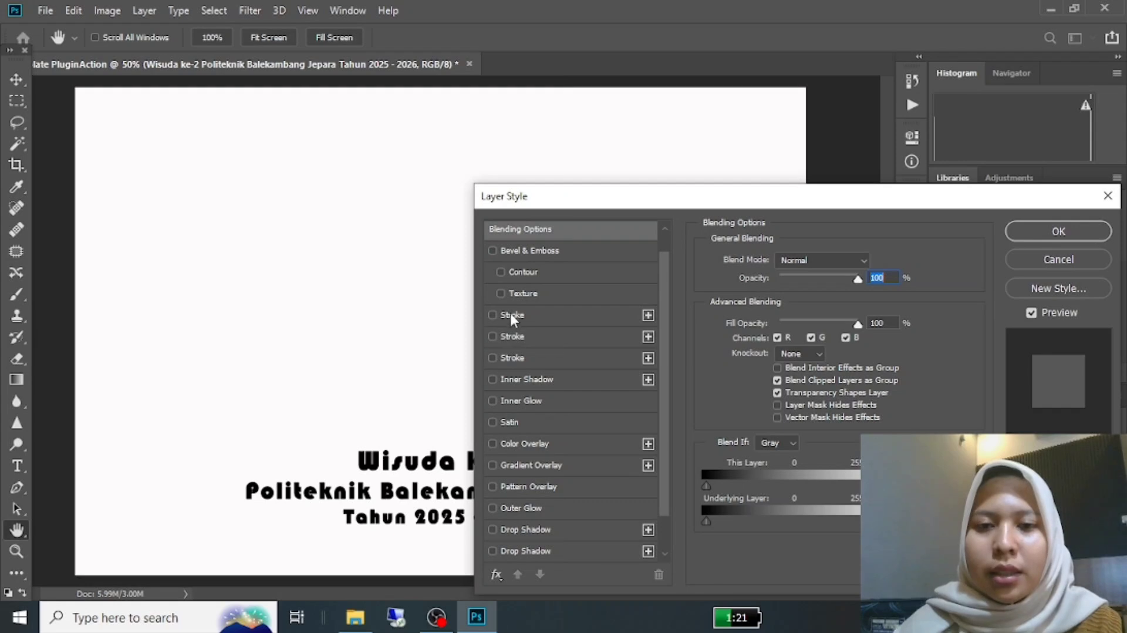
{"action": "left_click", "coordinate": [493, 250]}
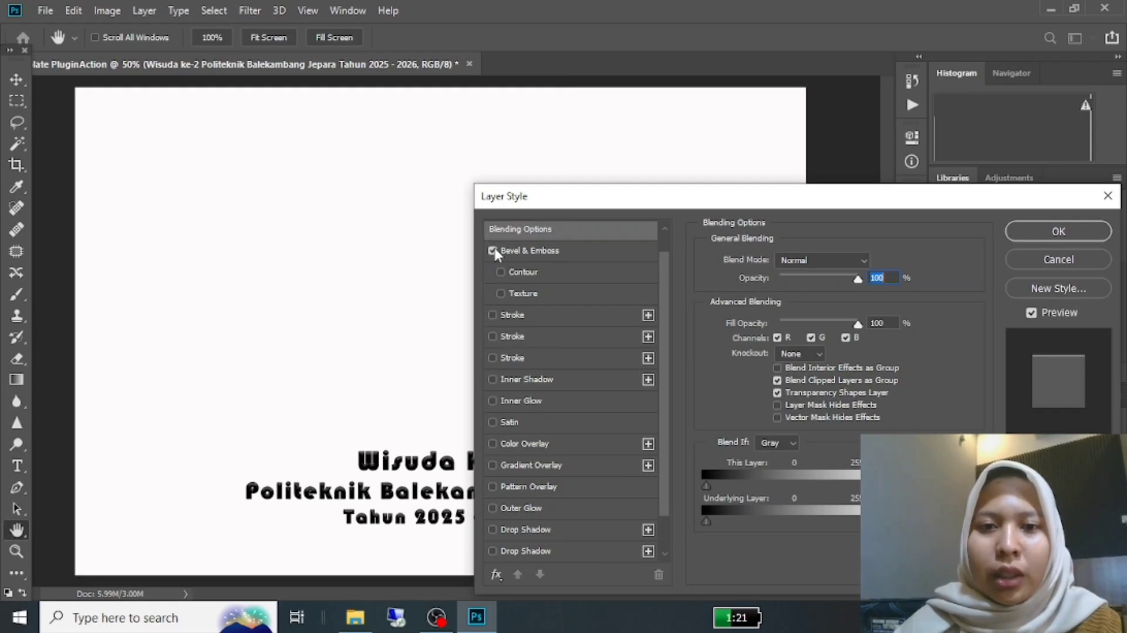
{"action": "left_click", "coordinate": [501, 294]}
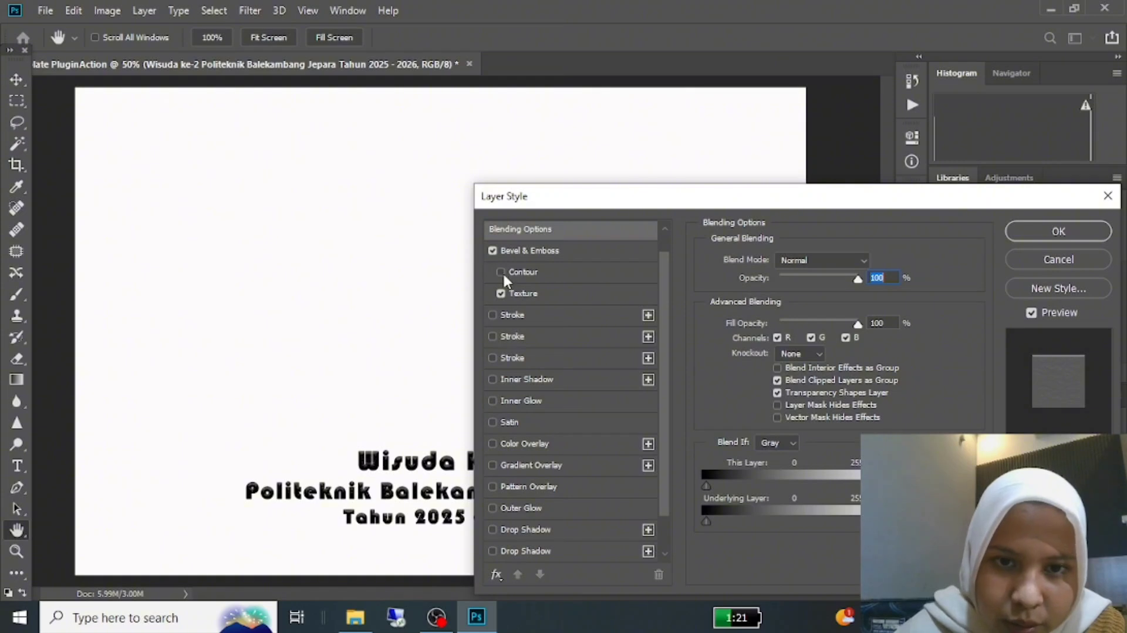
{"action": "left_click", "coordinate": [505, 275]}
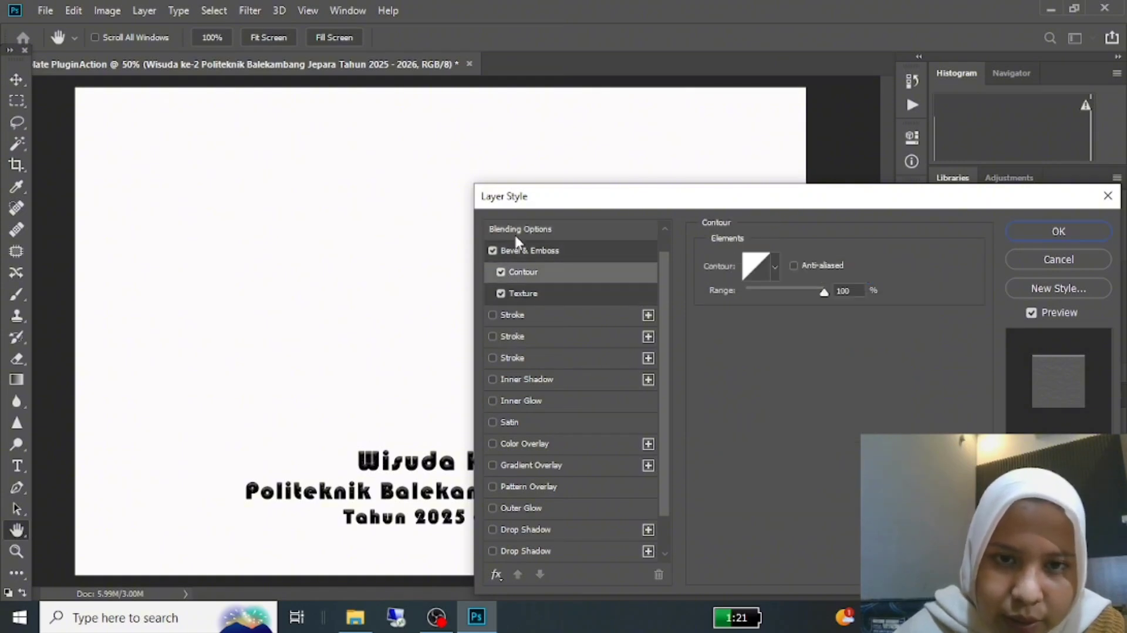
{"action": "left_click", "coordinate": [493, 251]}
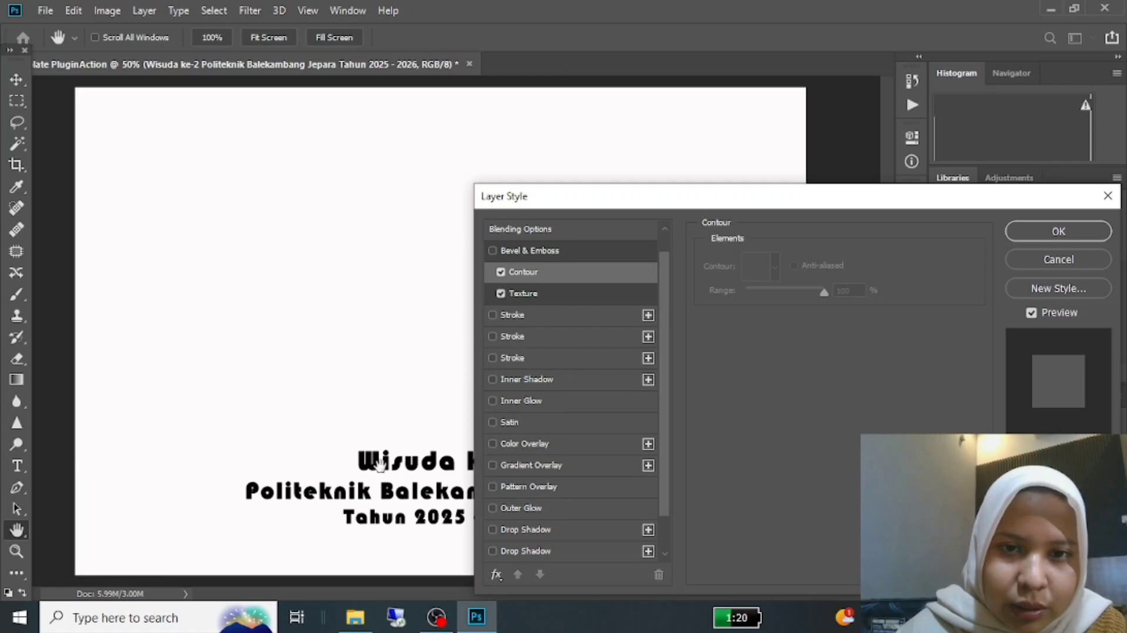
{"action": "left_click", "coordinate": [492, 250]}
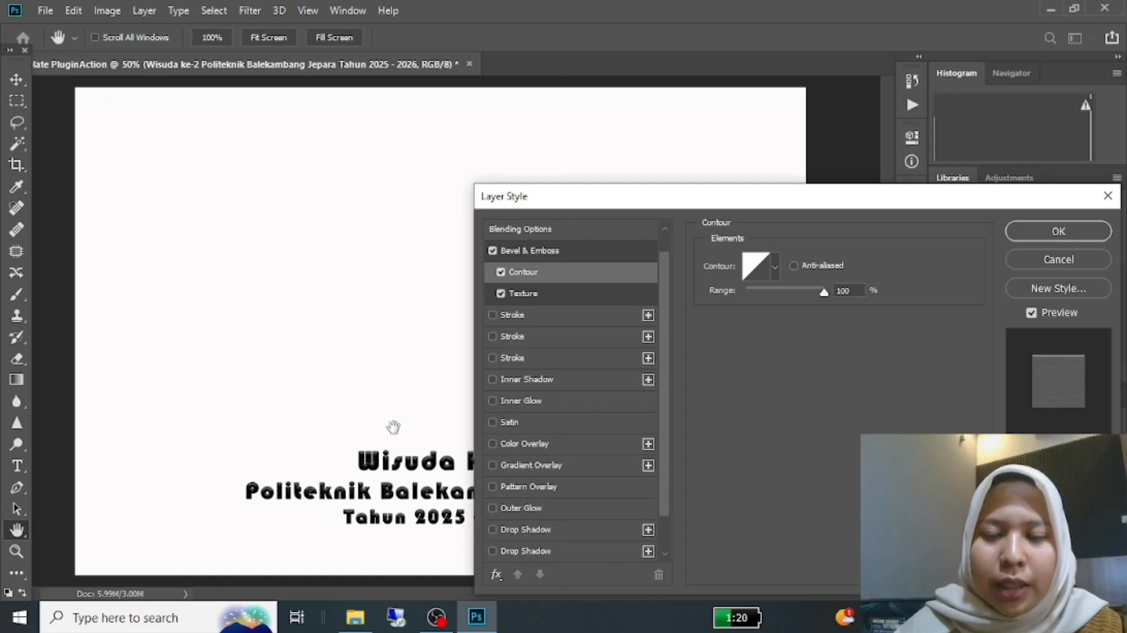
Step: Add a Drop Shadow in blue #657cf3 to the text, apply the layer style and hide the character settings
{"action": "scroll", "coordinate": [534, 347], "scroll_direction": "down", "scroll_amount": 2}
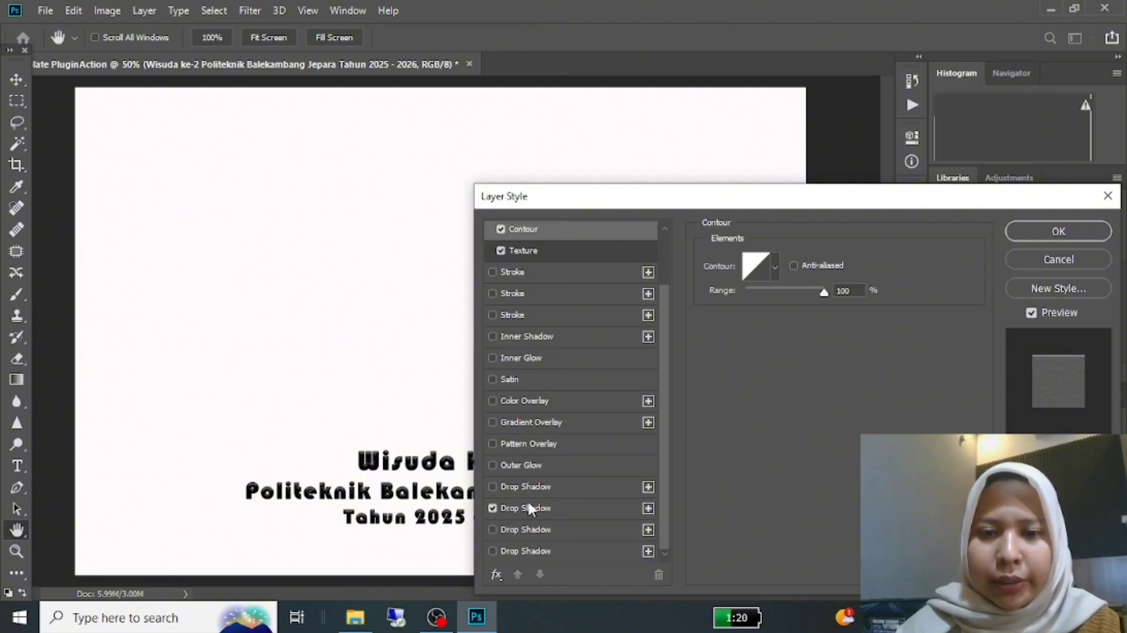
{"action": "left_click", "coordinate": [606, 509]}
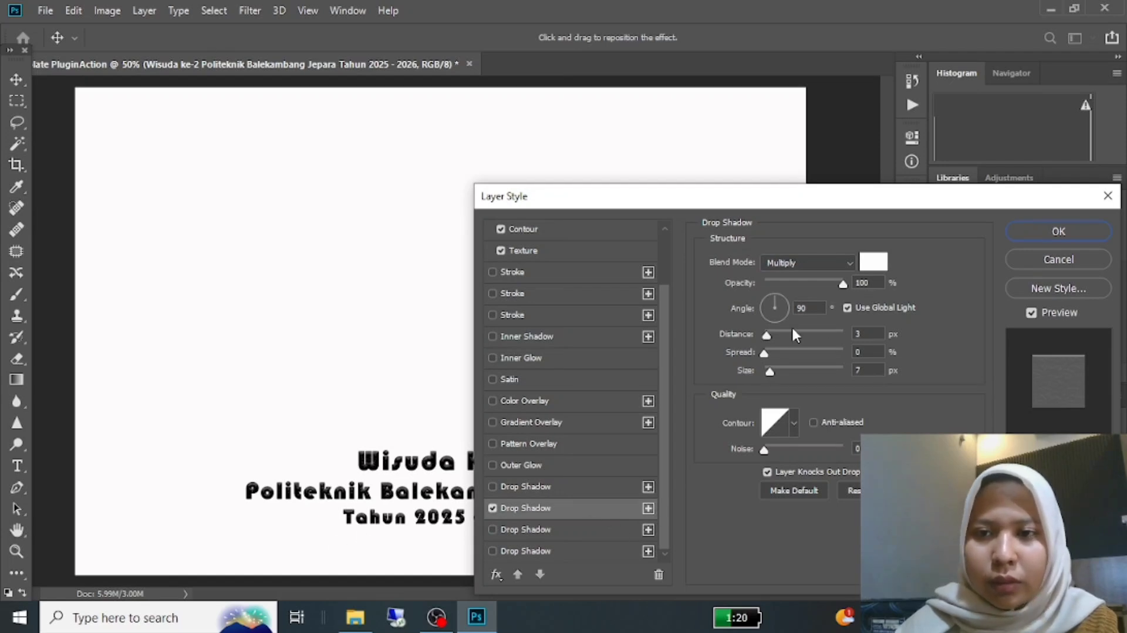
{"action": "left_click", "coordinate": [874, 262]}
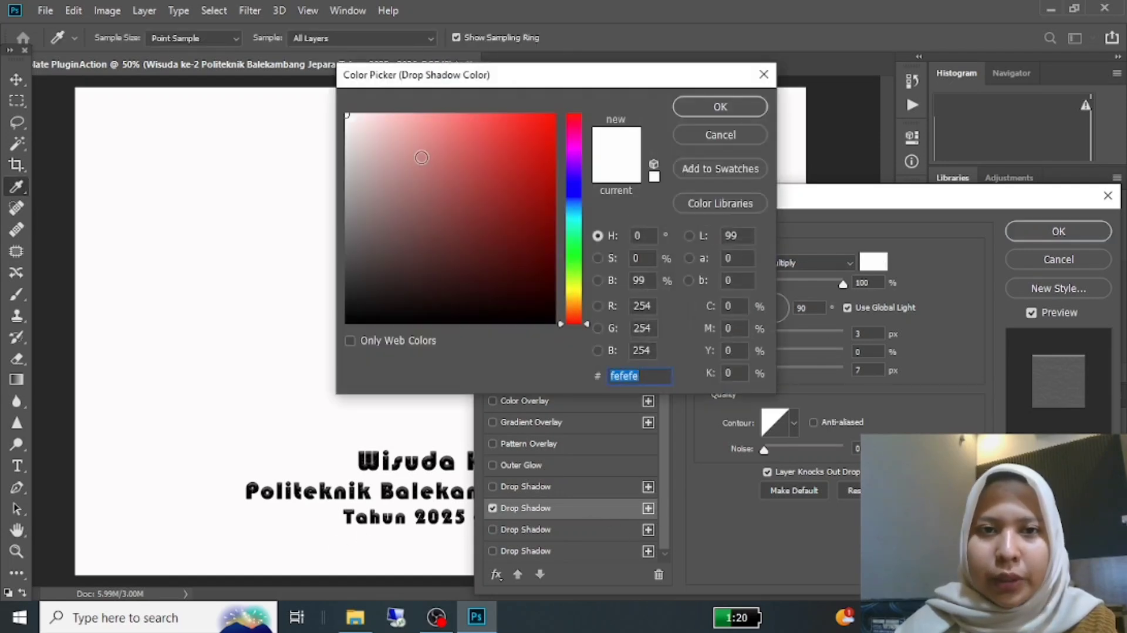
{"action": "mouse_move", "coordinate": [360, 130]}
{"action": "left_mouse_down"}
{"action": "mouse_move", "coordinate": [374, 116]}
{"action": "mouse_move", "coordinate": [347, 113]}
{"action": "left_mouse_up"}
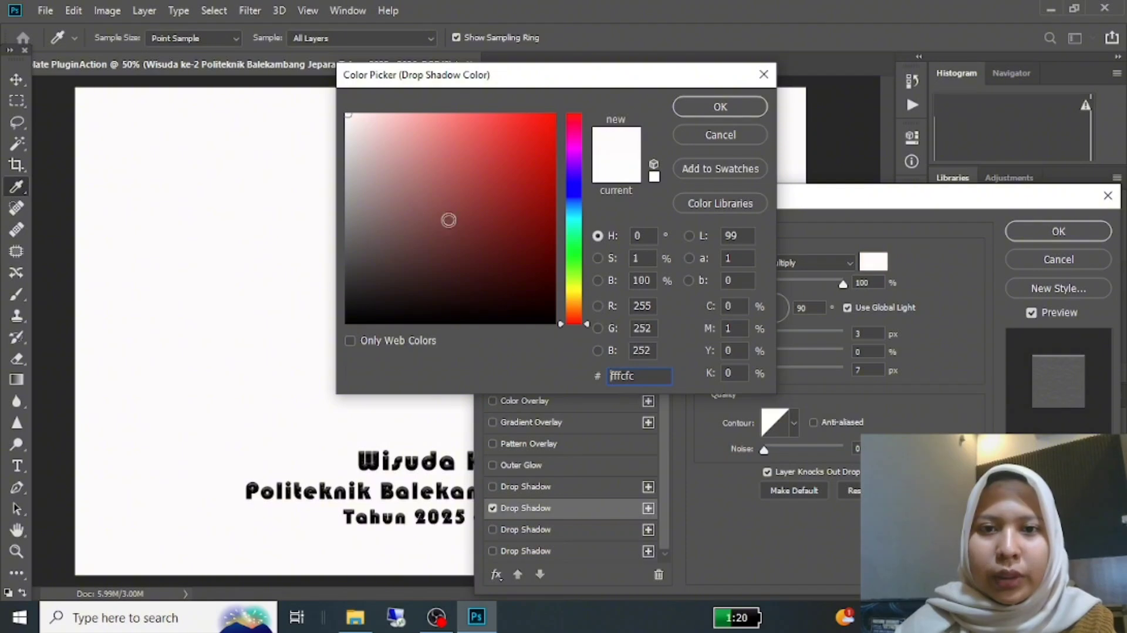
{"action": "mouse_move", "coordinate": [572, 176]}
{"action": "left_mouse_down"}
{"action": "mouse_move", "coordinate": [530, 163]}
{"action": "mouse_move", "coordinate": [533, 144]}
{"action": "mouse_move", "coordinate": [506, 202]}
{"action": "mouse_move", "coordinate": [458, 181]}
{"action": "mouse_move", "coordinate": [537, 191]}
{"action": "mouse_move", "coordinate": [538, 201]}
{"action": "mouse_move", "coordinate": [468, 122]}
{"action": "left_mouse_up"}
{"action": "left_click", "coordinate": [574, 189]}
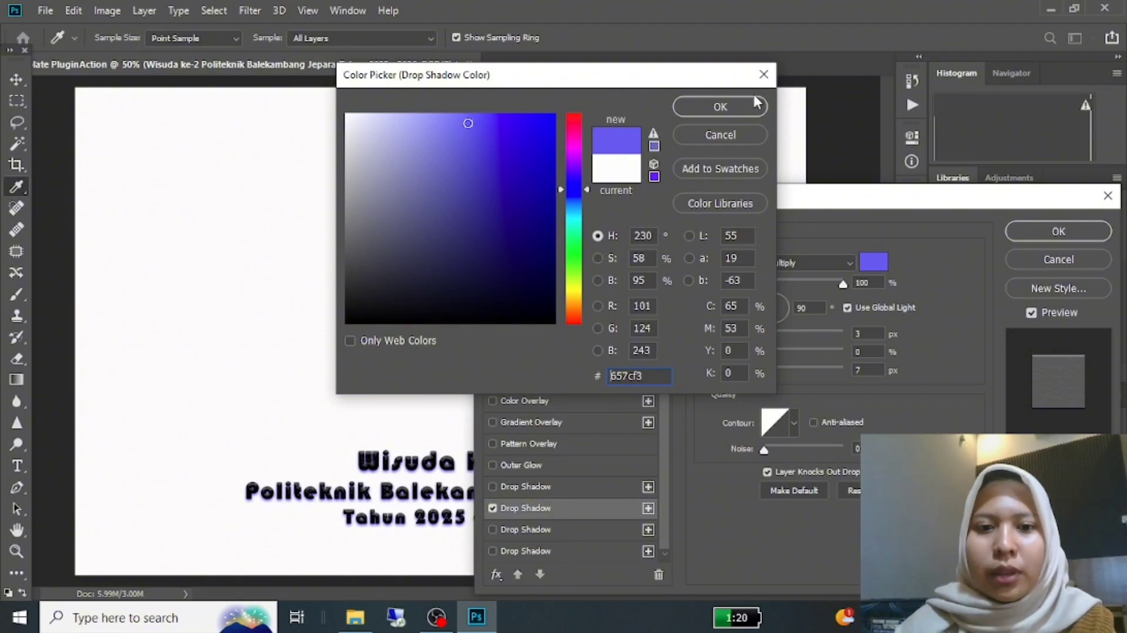
{"action": "left_click", "coordinate": [723, 106]}
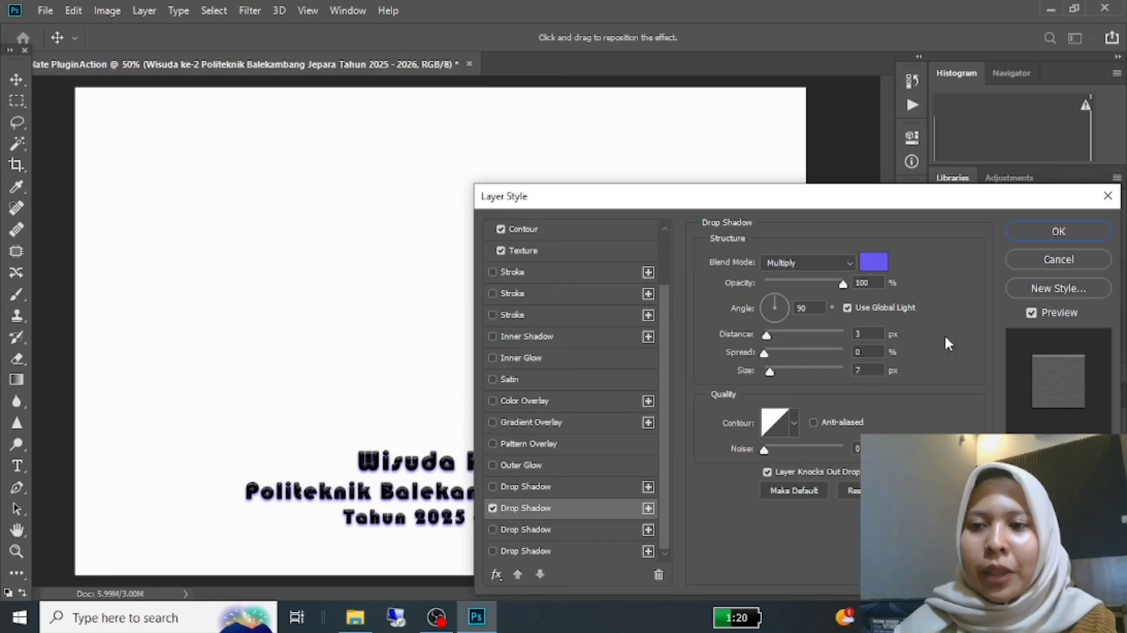
{"action": "left_click", "coordinate": [1042, 231]}
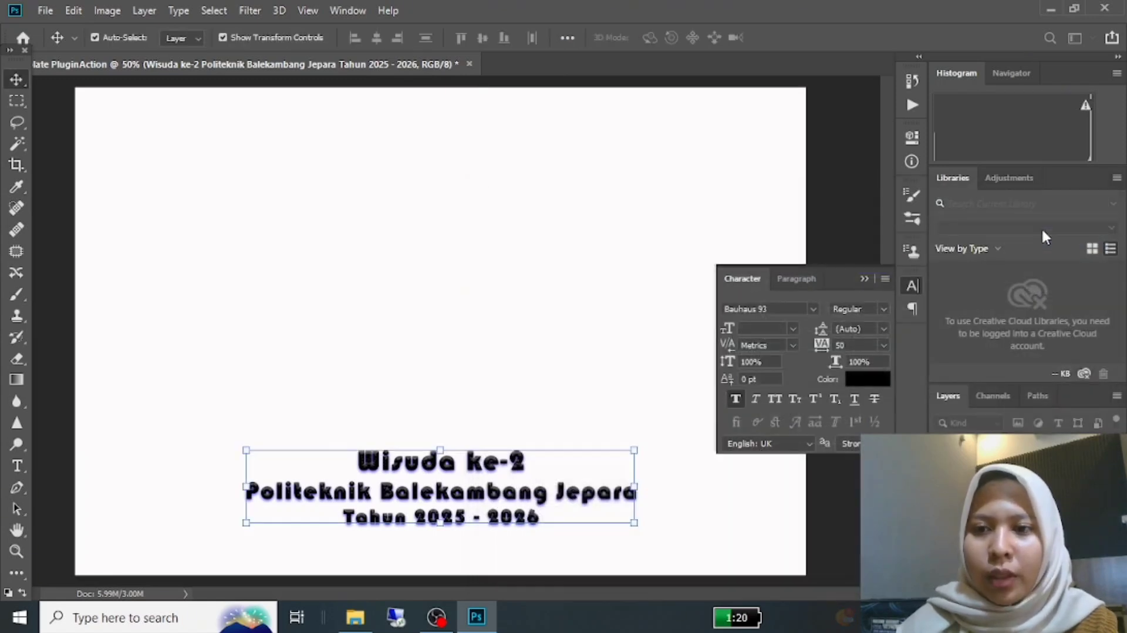
{"action": "left_click", "coordinate": [872, 278]}
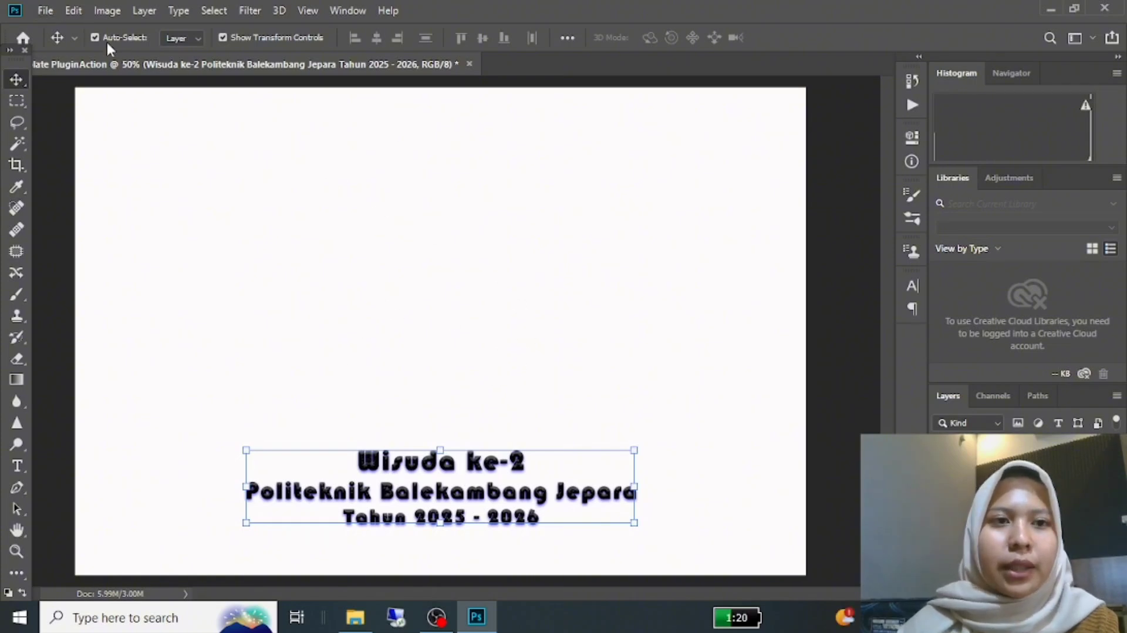
Step: Open the logo image "Logo_Politbang_png-259x300 (1)" from the LOGO folder inside Documents > BEM
{"action": "left_click", "coordinate": [46, 10]}
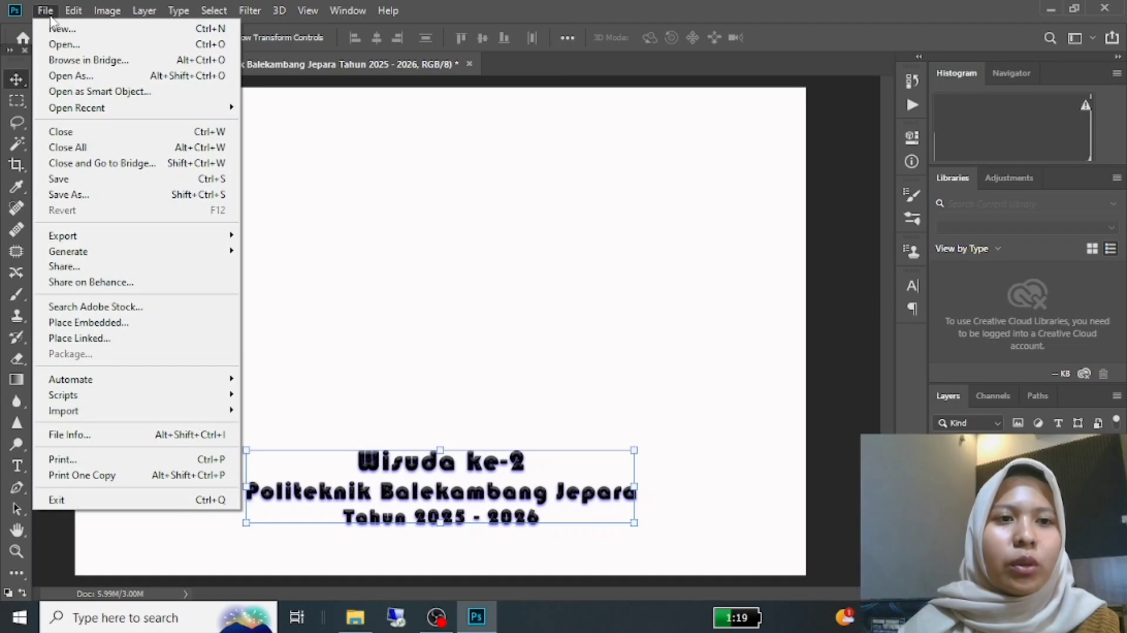
{"action": "left_click", "coordinate": [58, 45]}
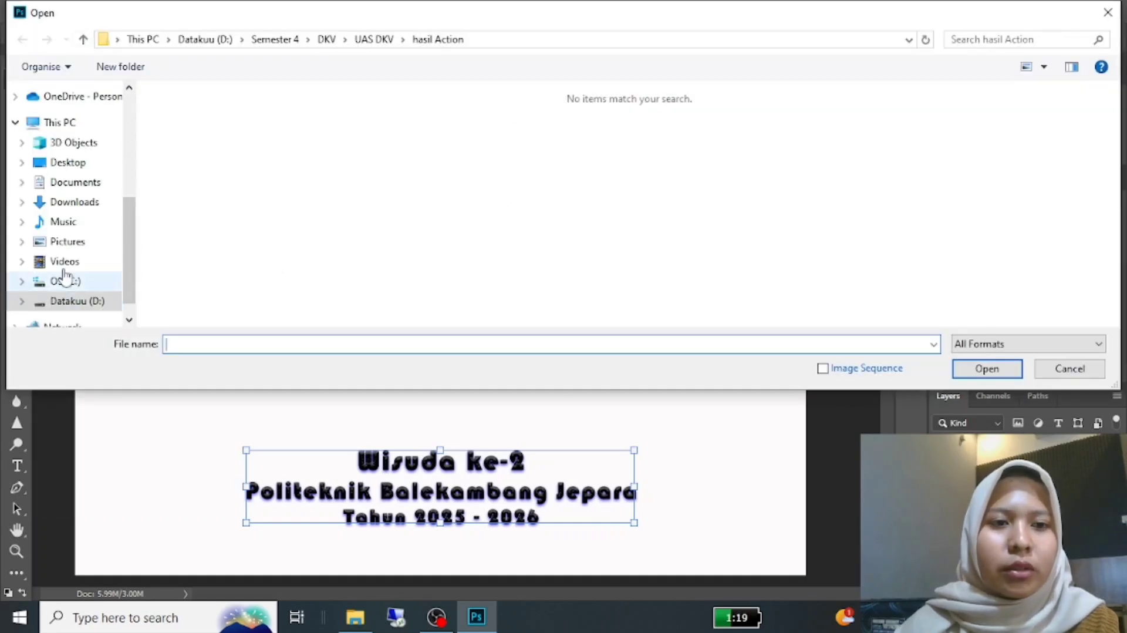
{"action": "scroll", "coordinate": [63, 243], "scroll_direction": "up", "scroll_amount": 3}
{"action": "scroll", "coordinate": [71, 175], "scroll_direction": "up", "scroll_amount": 2}
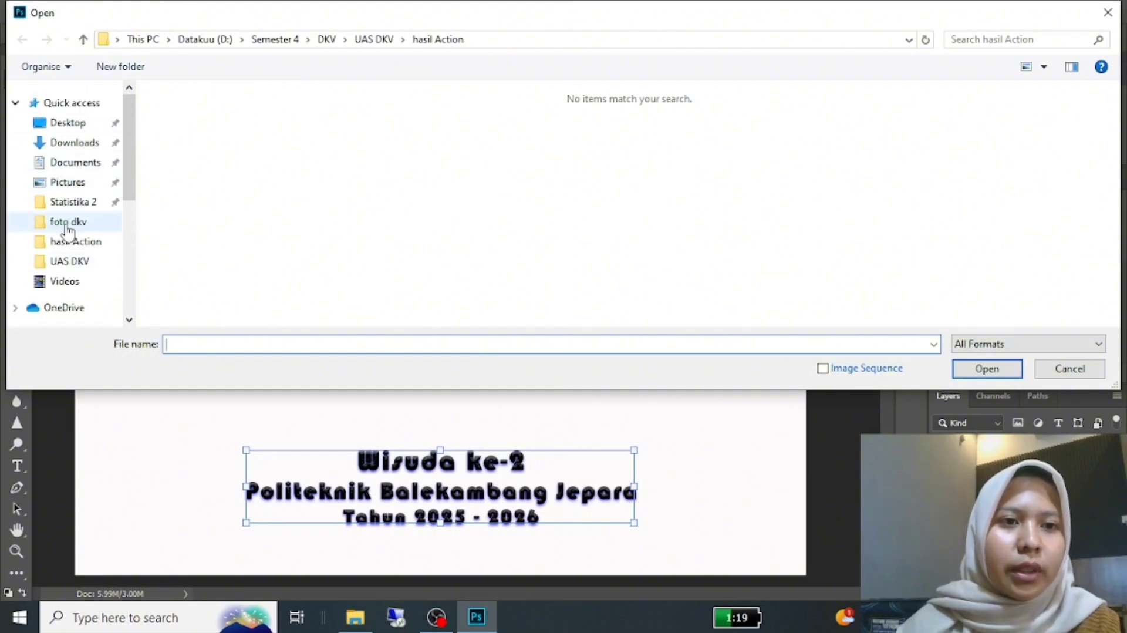
{"action": "left_click", "coordinate": [75, 162]}
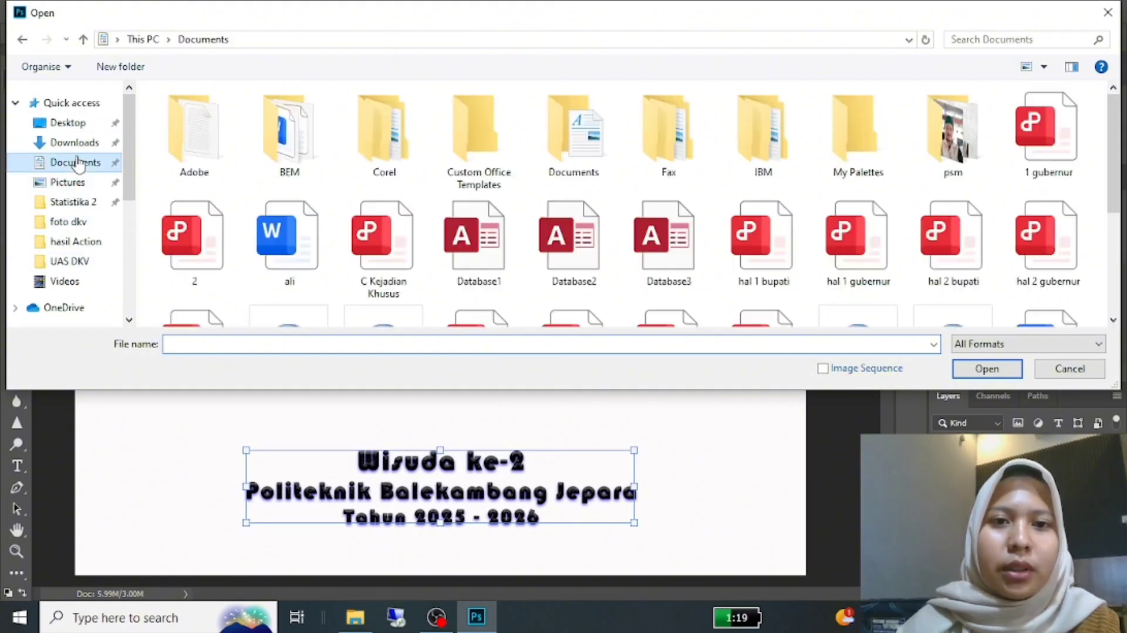
{"action": "double_click", "coordinate": [288, 132]}
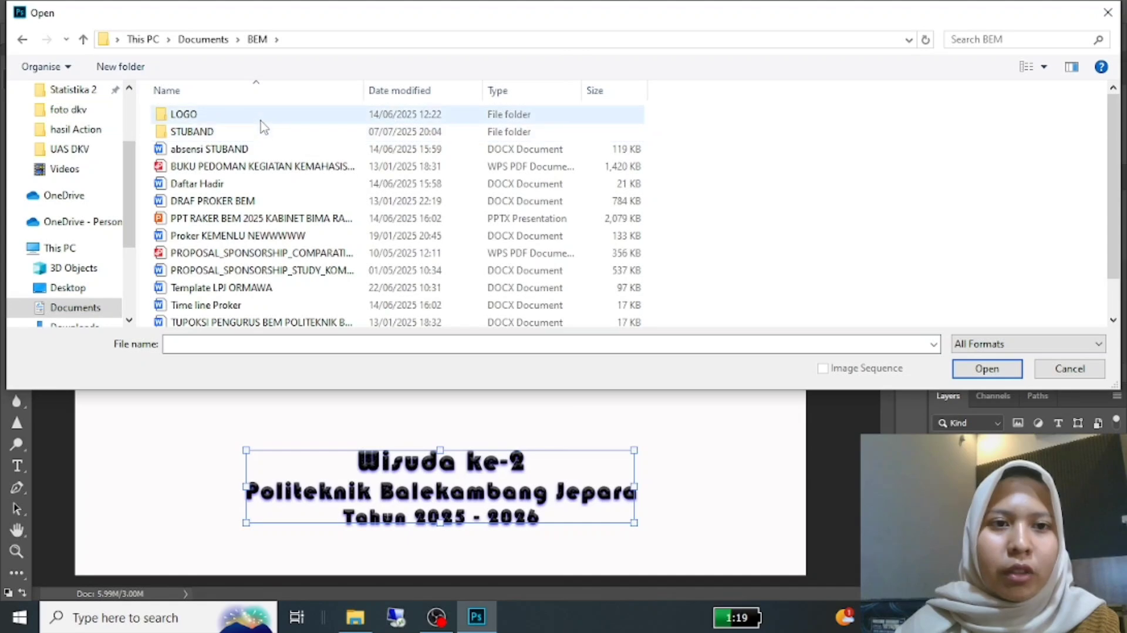
{"action": "double_click", "coordinate": [263, 117]}
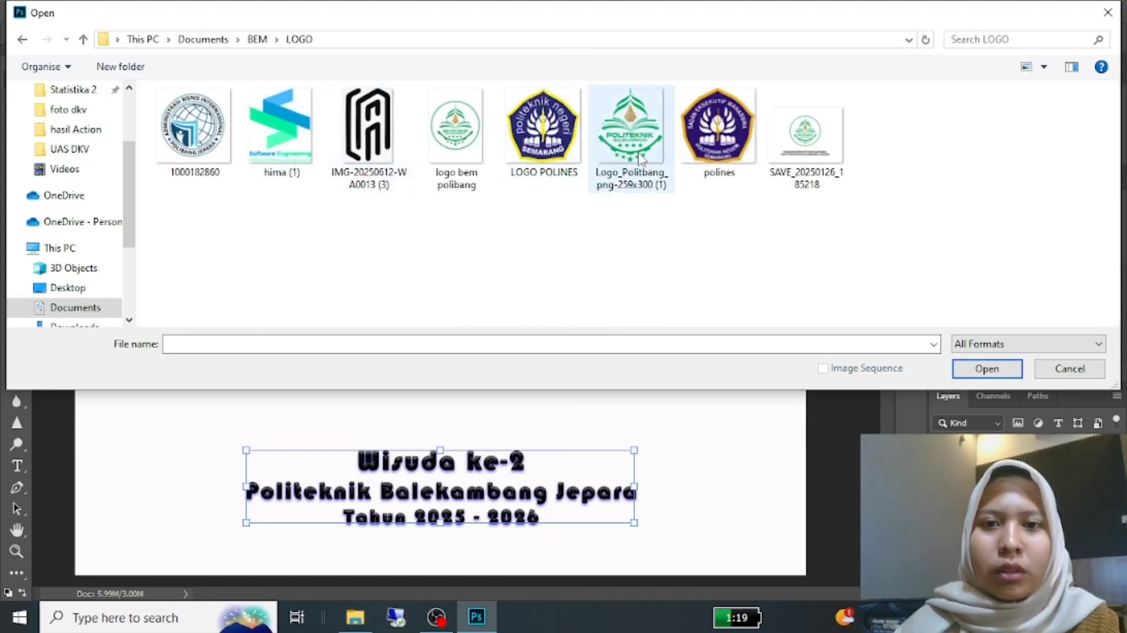
{"action": "left_click", "coordinate": [628, 129]}
{"action": "left_click", "coordinate": [1003, 370]}
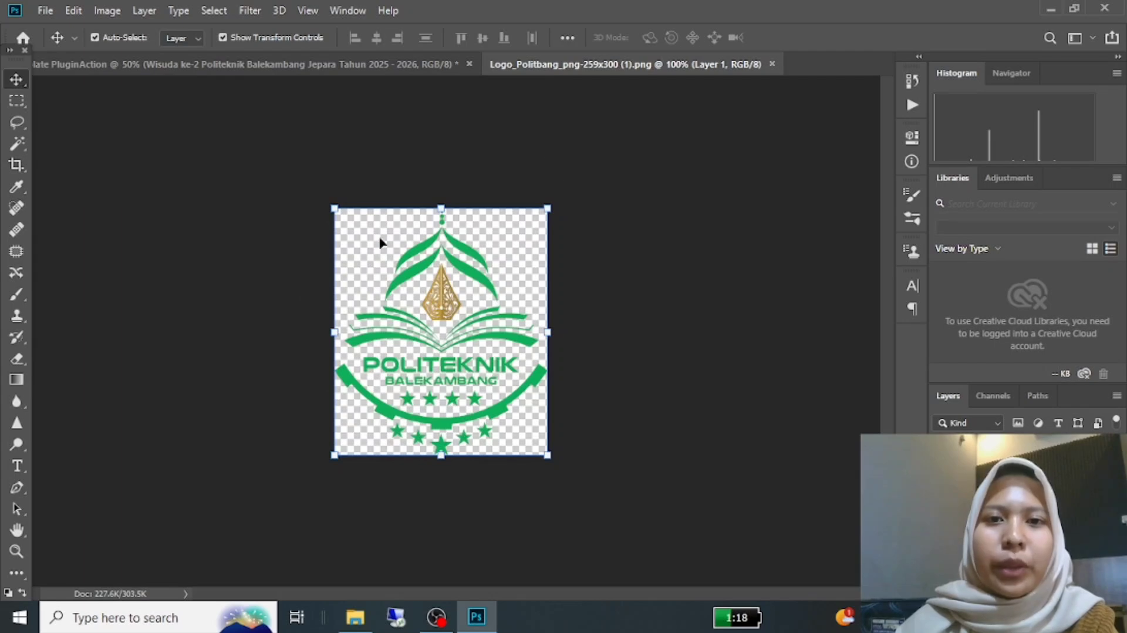
Step: Float the logo document, copy the logo onto the template canvas and close the logo document
{"action": "left_click_drag", "start_coordinate": [618, 63], "coordinate": [640, 186]}
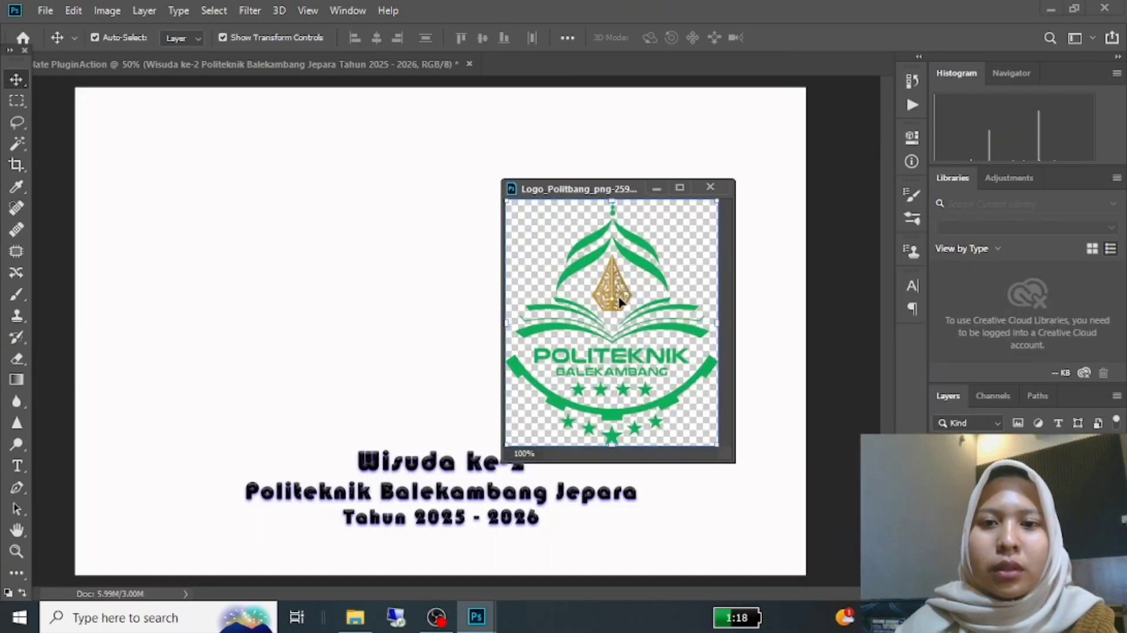
{"action": "left_click_drag", "start_coordinate": [620, 264], "coordinate": [361, 257]}
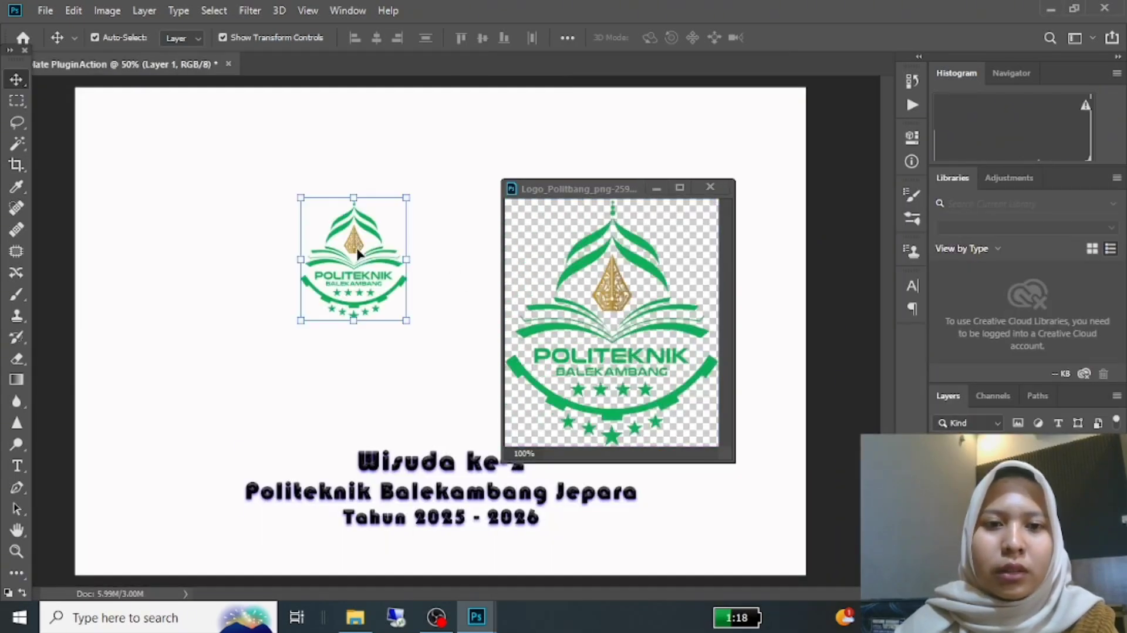
{"action": "left_click", "coordinate": [710, 187]}
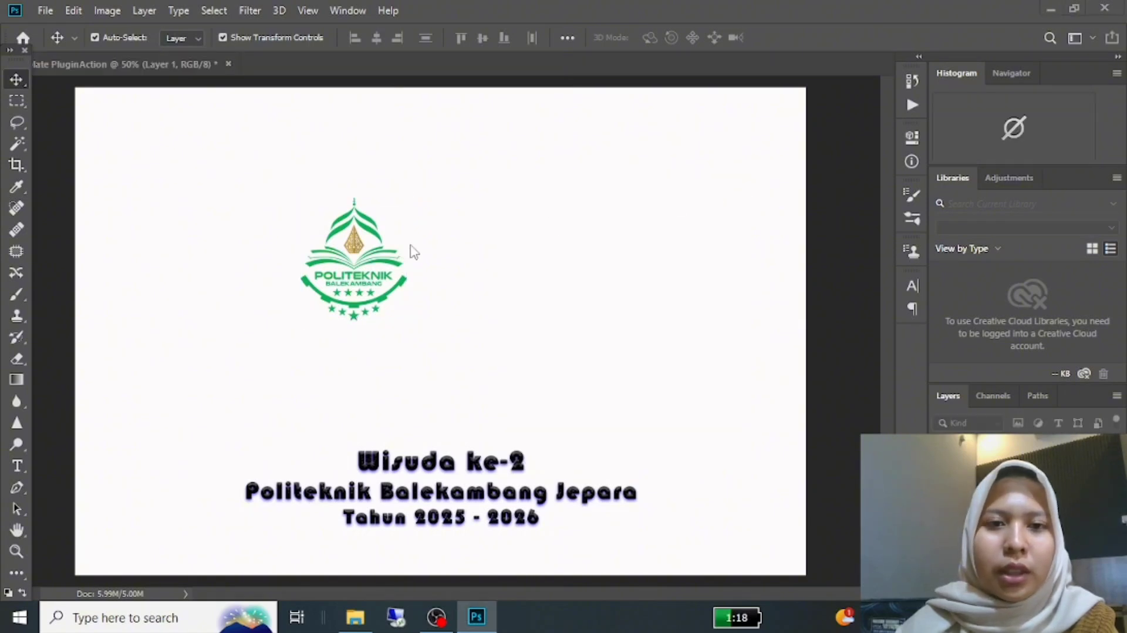
Step: Move the logo beside the graduation text near the canvas's lower edge and scale it to about 72%
{"action": "left_click_drag", "start_coordinate": [355, 252], "coordinate": [193, 455]}
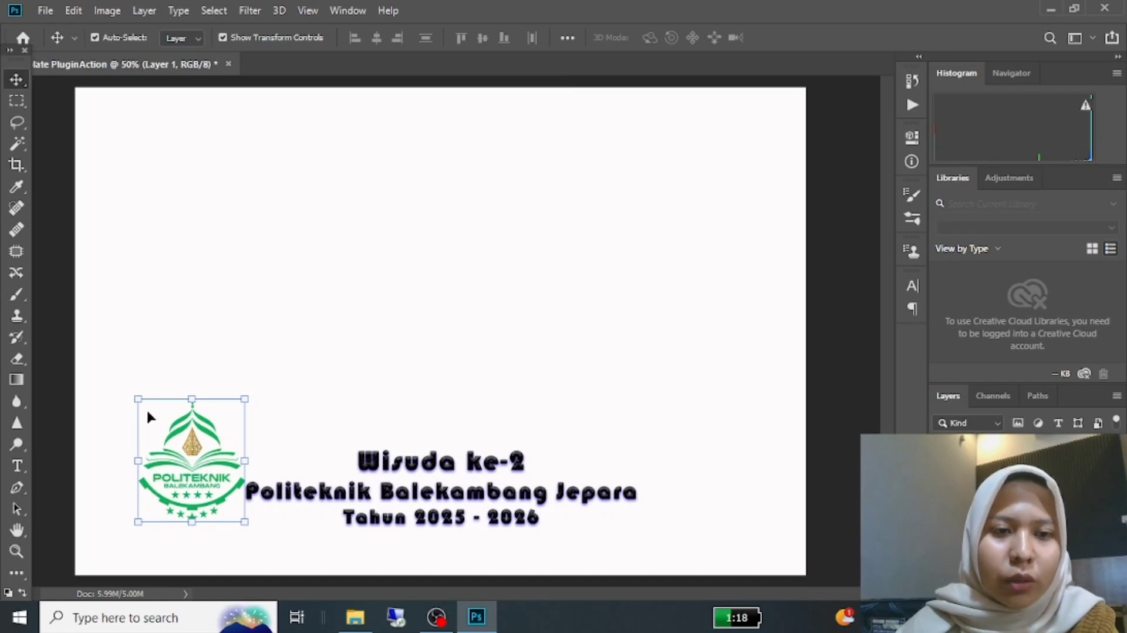
{"action": "left_click_drag", "start_coordinate": [139, 398], "coordinate": [161, 437]}
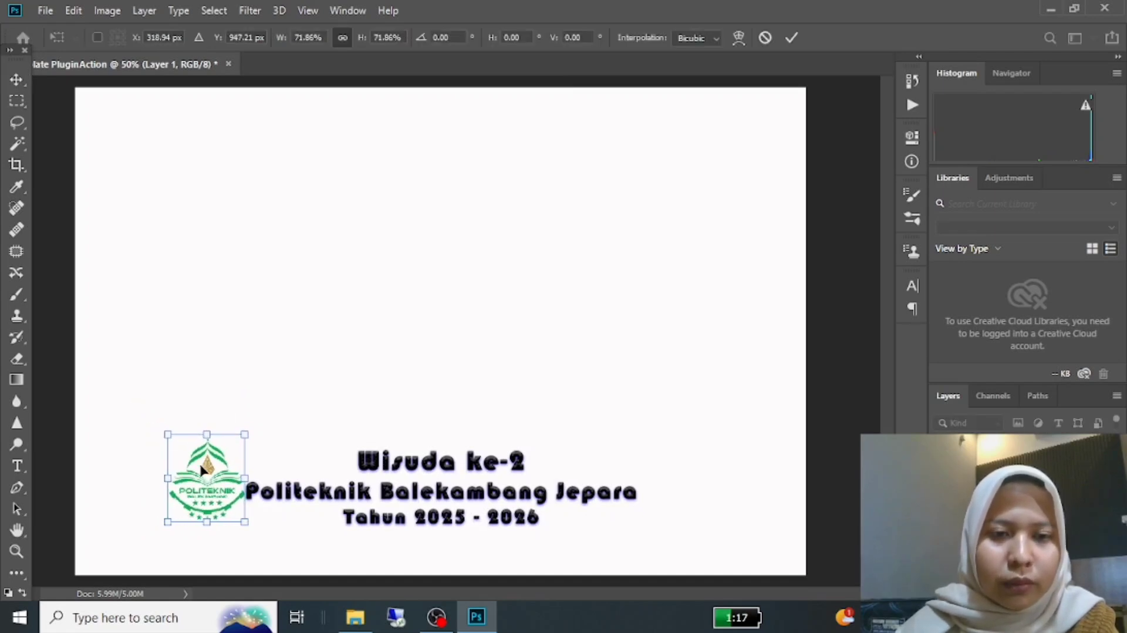
{"action": "left_click_drag", "start_coordinate": [204, 467], "coordinate": [204, 482]}
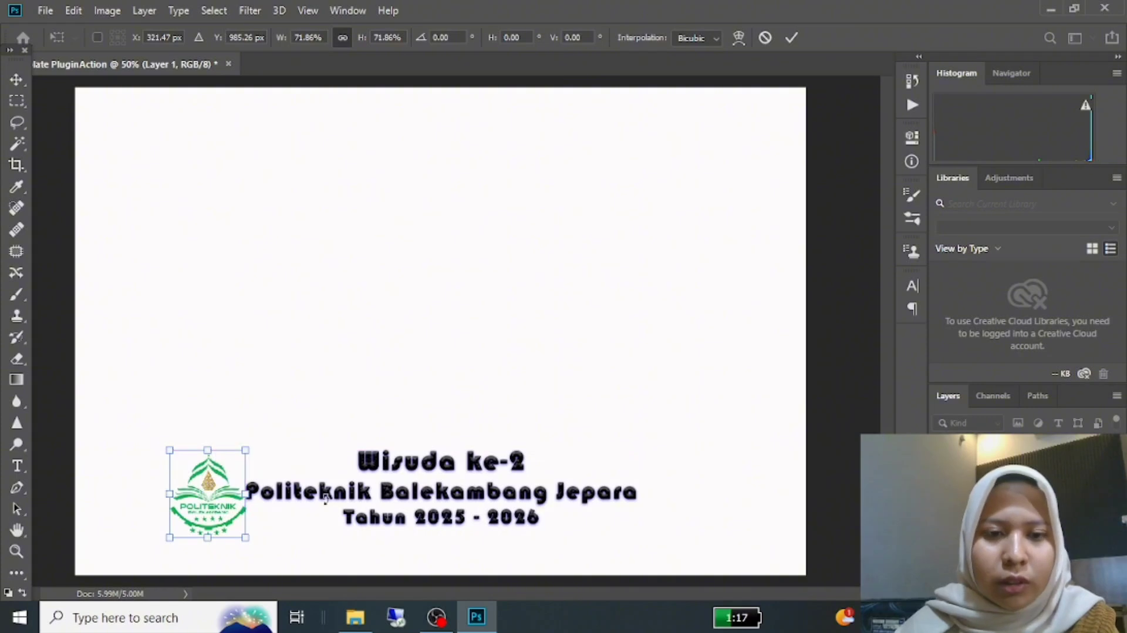
Step: Shift the graduation text slightly right and down to leave a gap beside the logo
{"action": "left_click", "coordinate": [509, 488]}
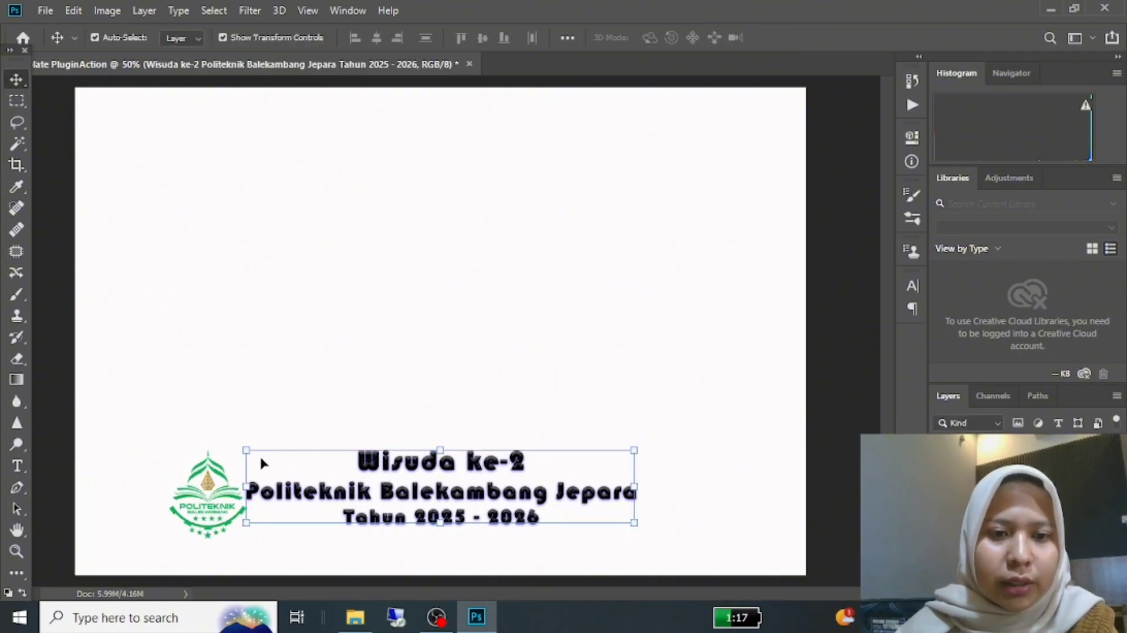
{"action": "left_click_drag", "start_coordinate": [249, 454], "coordinate": [270, 464]}
{"action": "key", "text": "Return"}
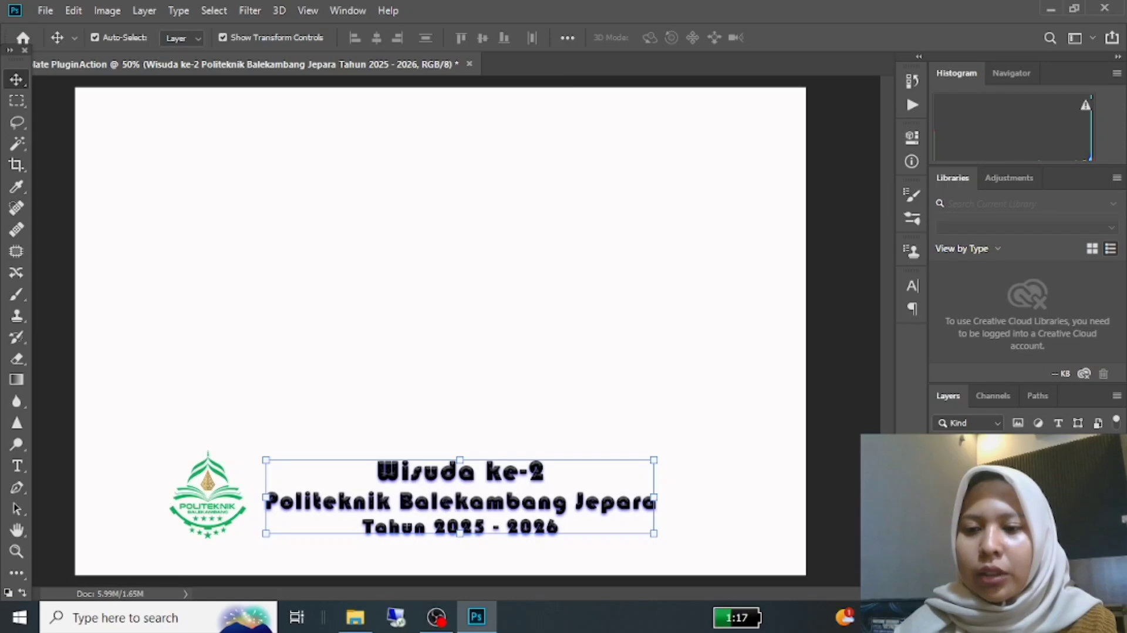
Step: Select the logo layer together with the text layer and merge them into one layer
{"action": "left_click", "coordinate": [1009, 528], "text": "ctrl"}
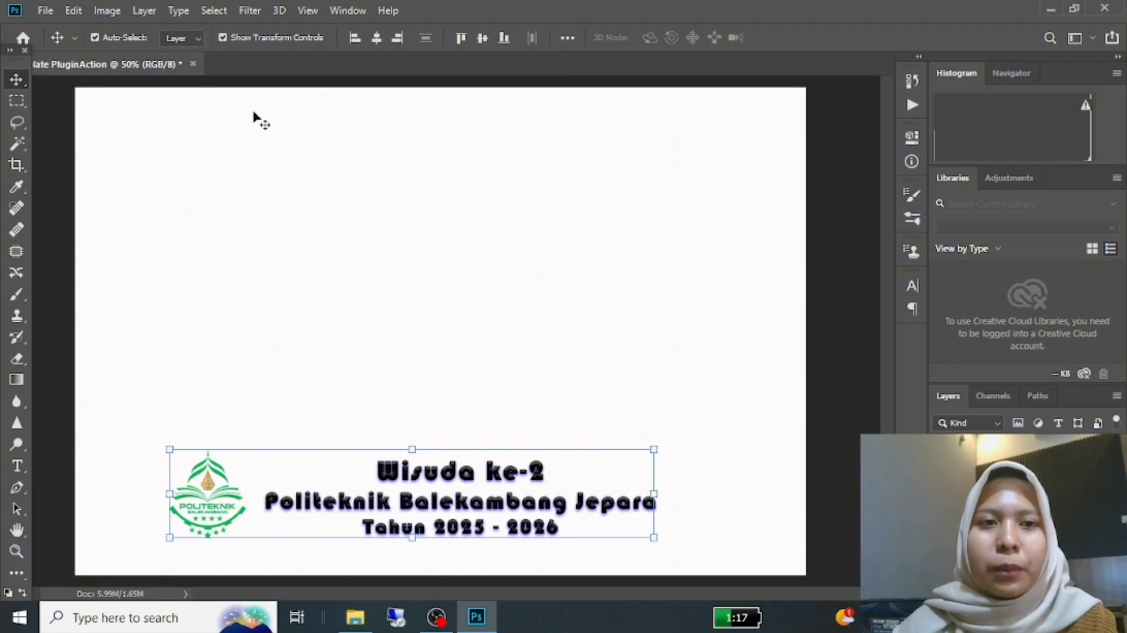
{"action": "left_click", "coordinate": [144, 11]}
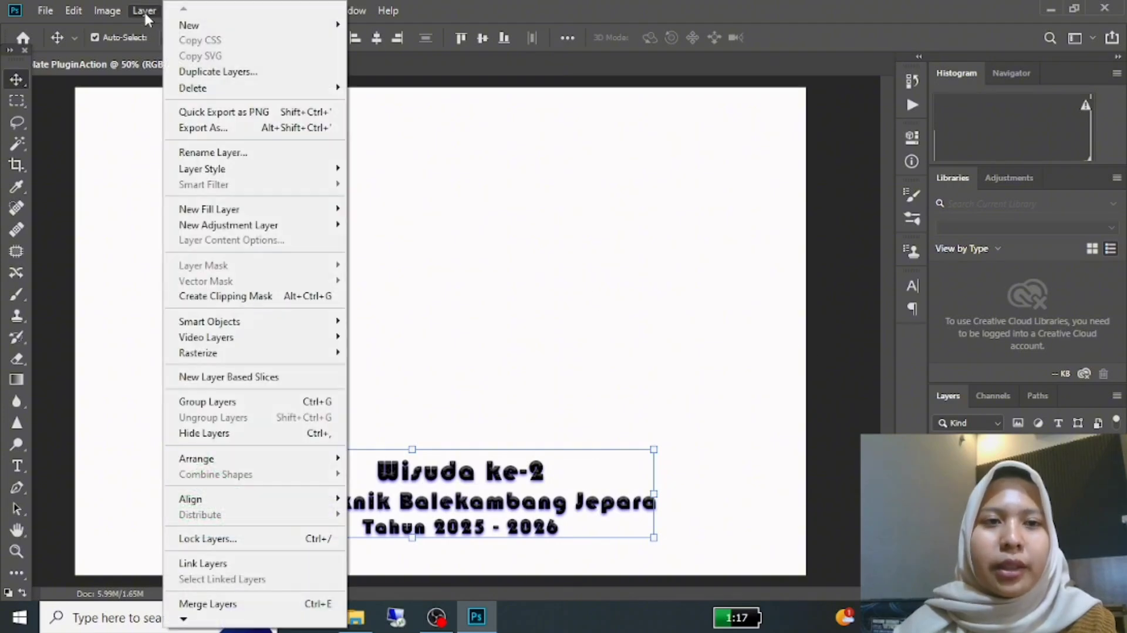
{"action": "left_click", "coordinate": [297, 605]}
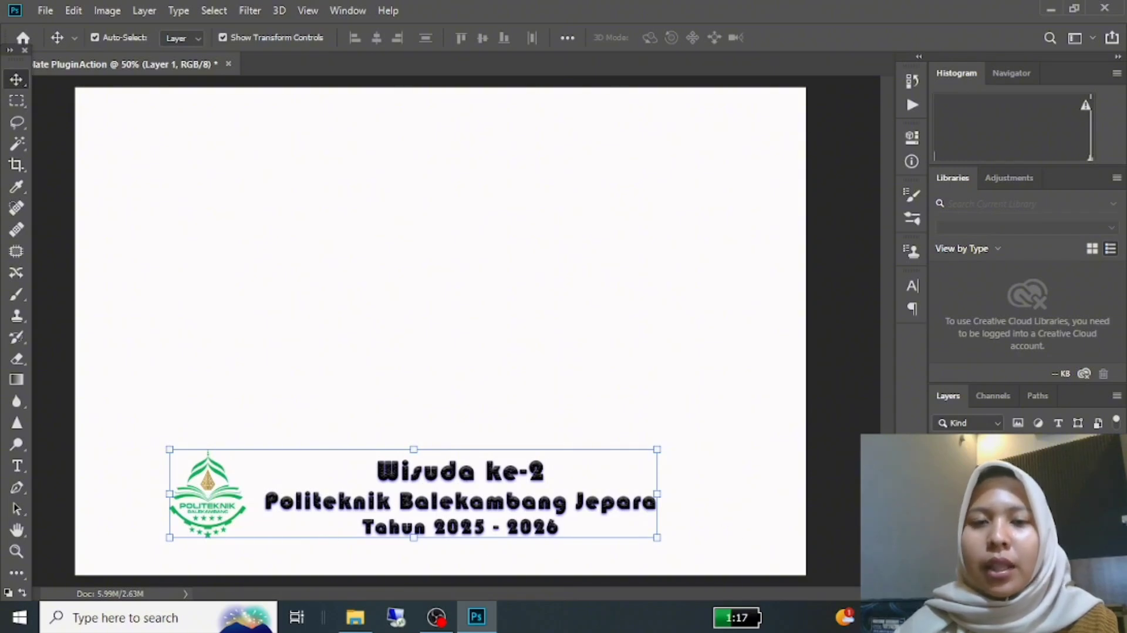
Step: Align the merged logo-and-text layer to the Background's horizontal centre, and delete the Background layer
{"action": "left_click", "coordinate": [998, 519]}
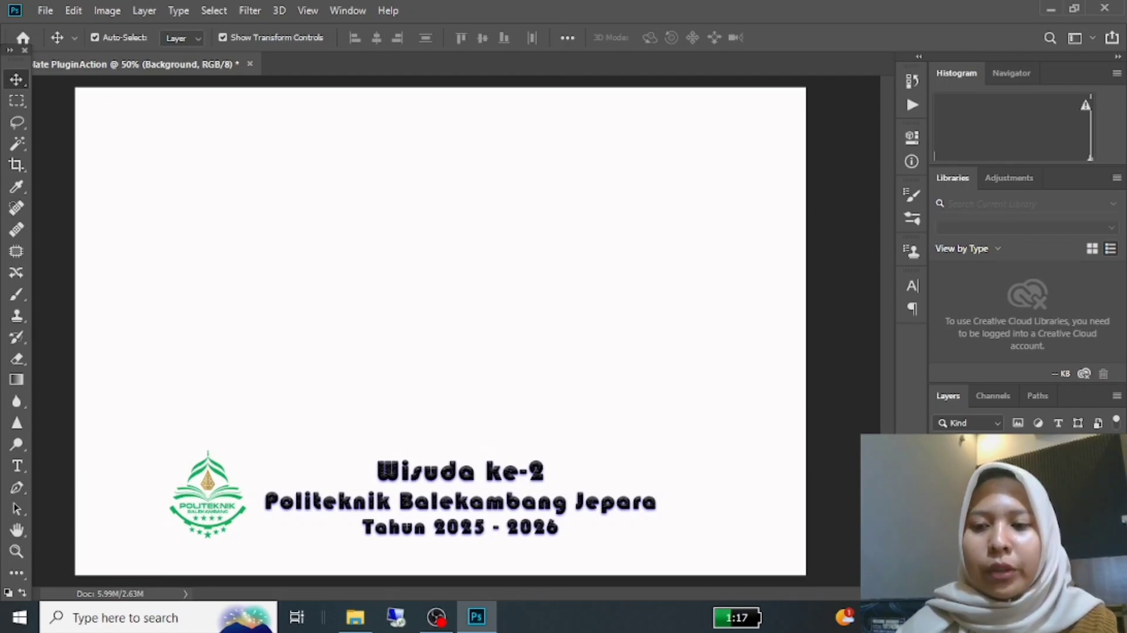
{"action": "left_click", "coordinate": [998, 493], "text": "ctrl"}
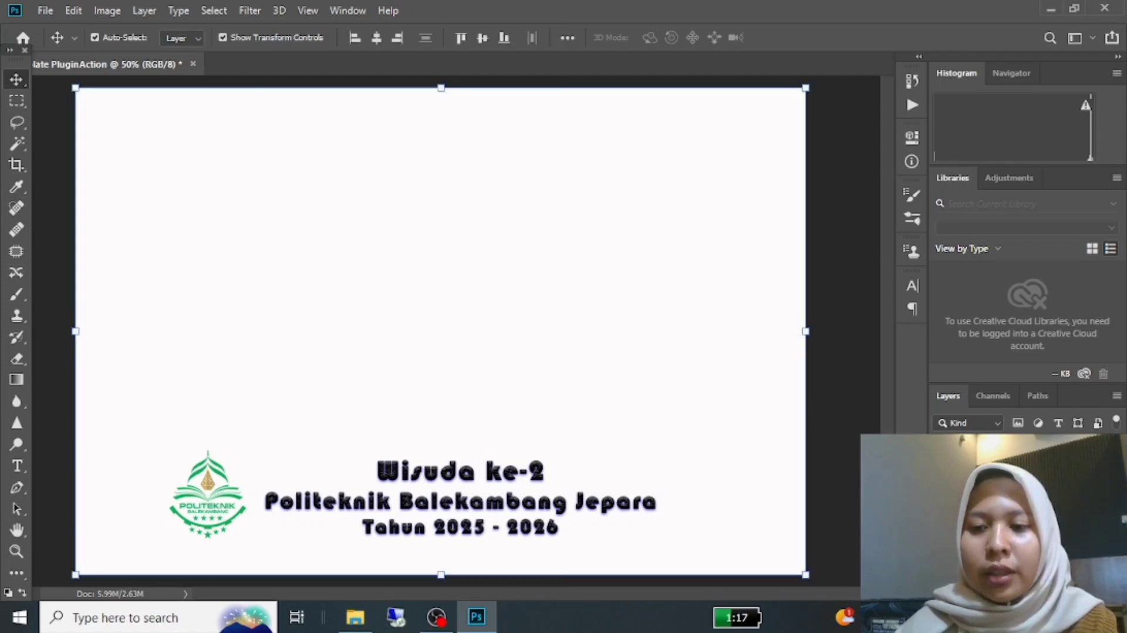
{"action": "left_click", "coordinate": [376, 38]}
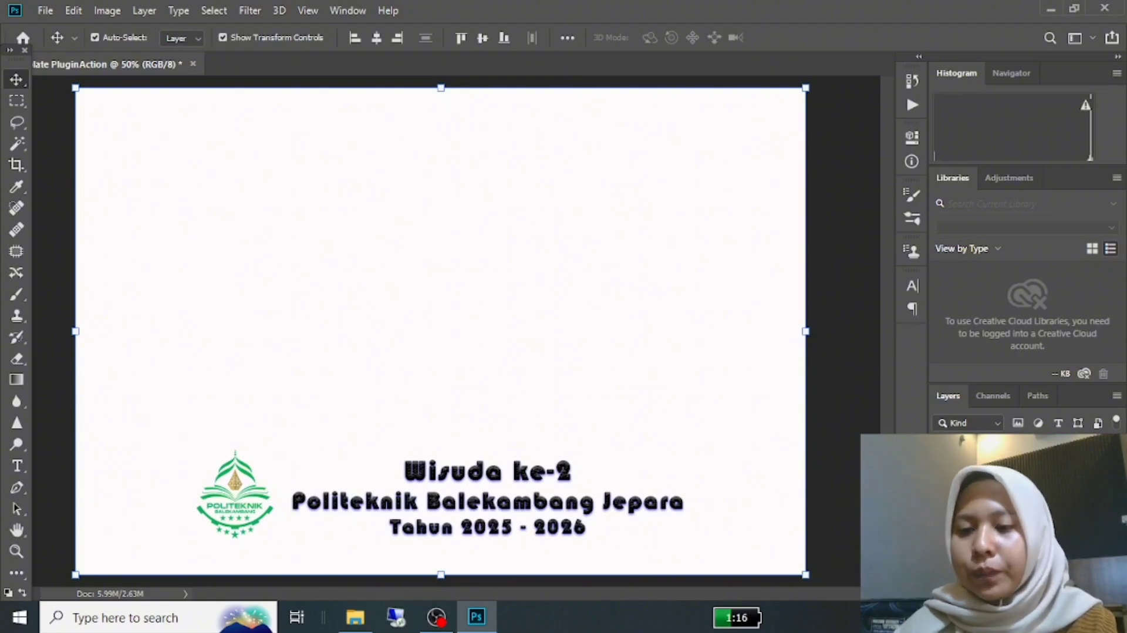
{"action": "left_click", "coordinate": [998, 568]}
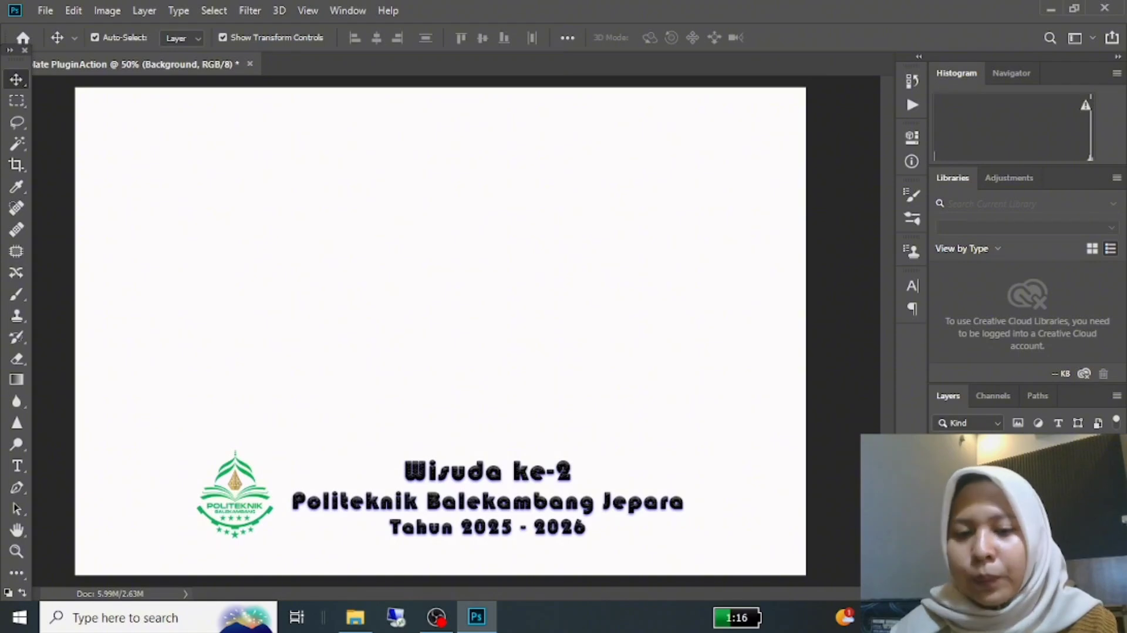
{"action": "key", "text": "Delete"}
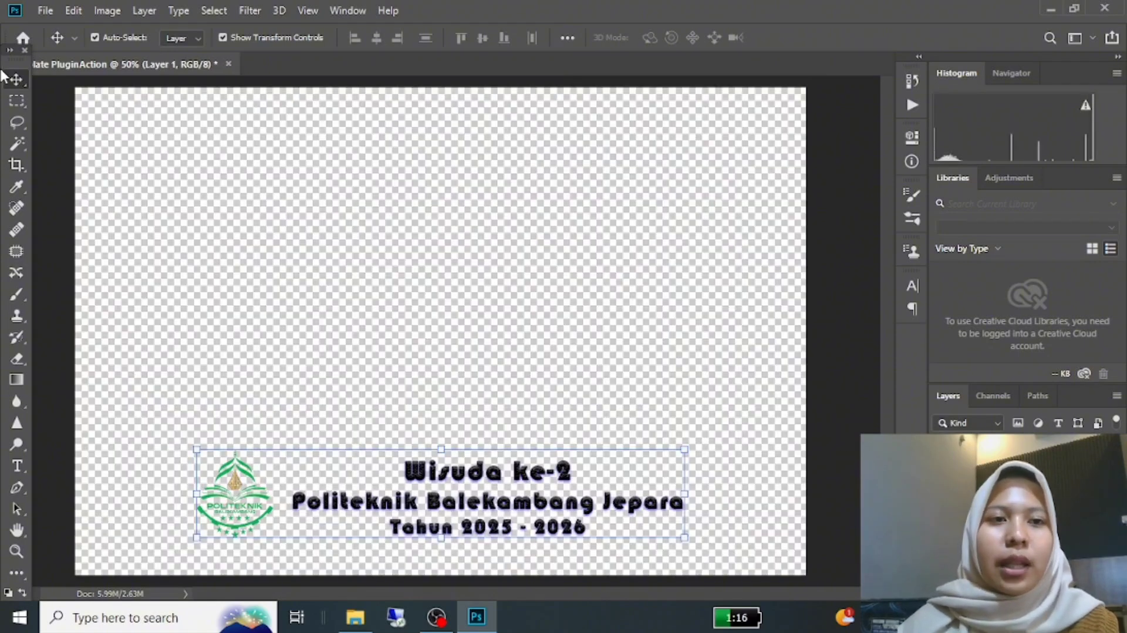
Step: Save the template as "Template PluginAction" in Photoshop format in the UAS DKV folder, keeping Maximize Compatibility enabled
{"action": "left_click", "coordinate": [45, 11]}
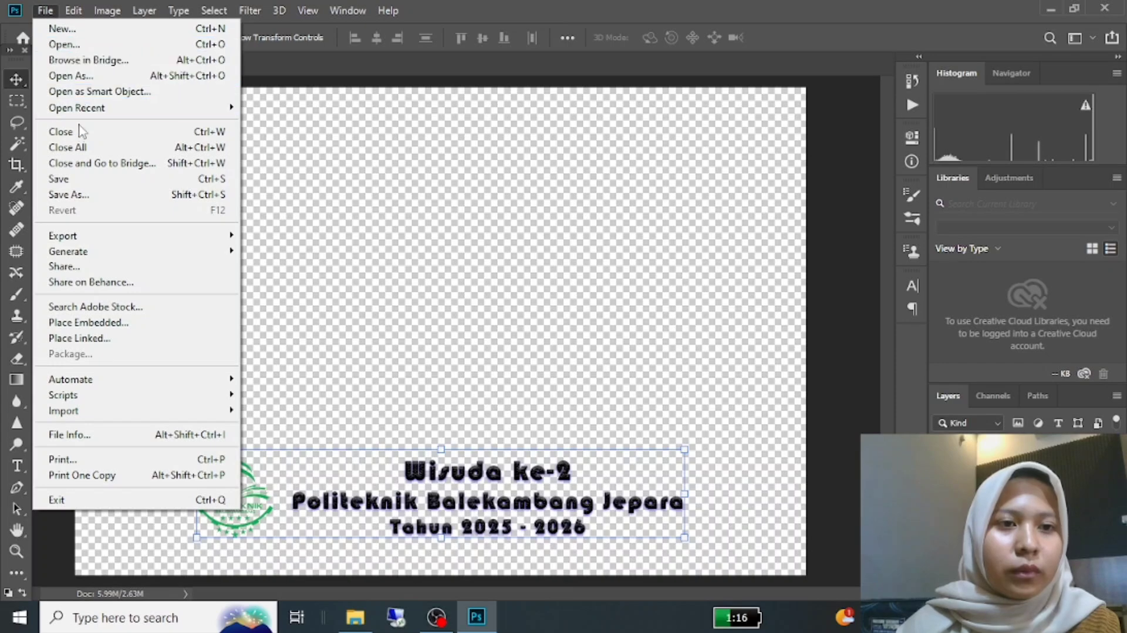
{"action": "left_click", "coordinate": [81, 194]}
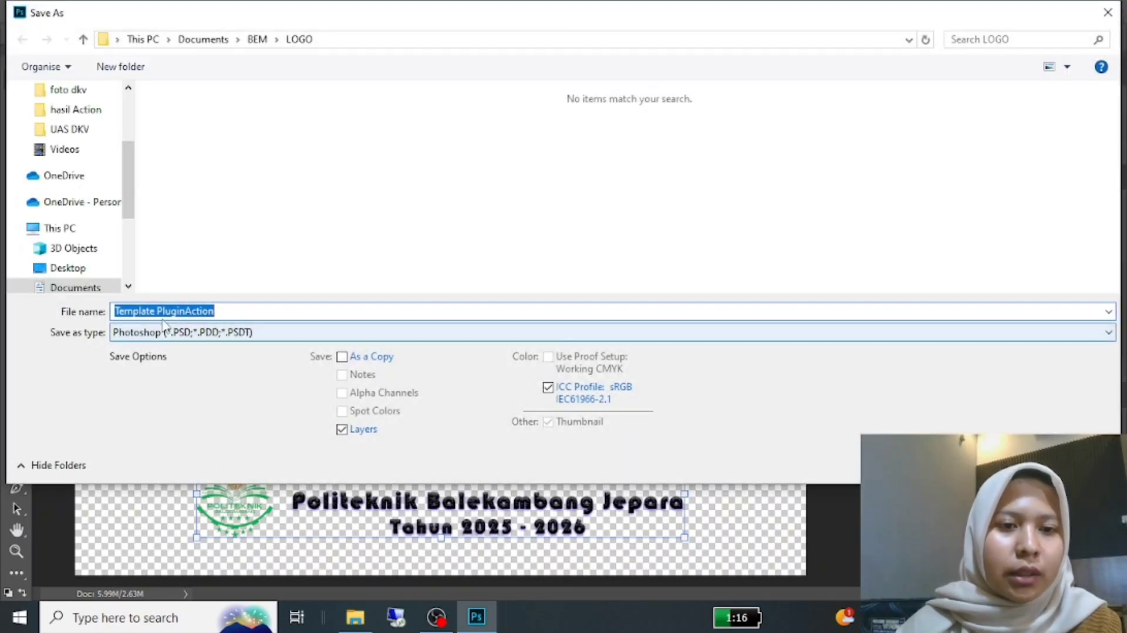
{"action": "left_click", "coordinate": [91, 130]}
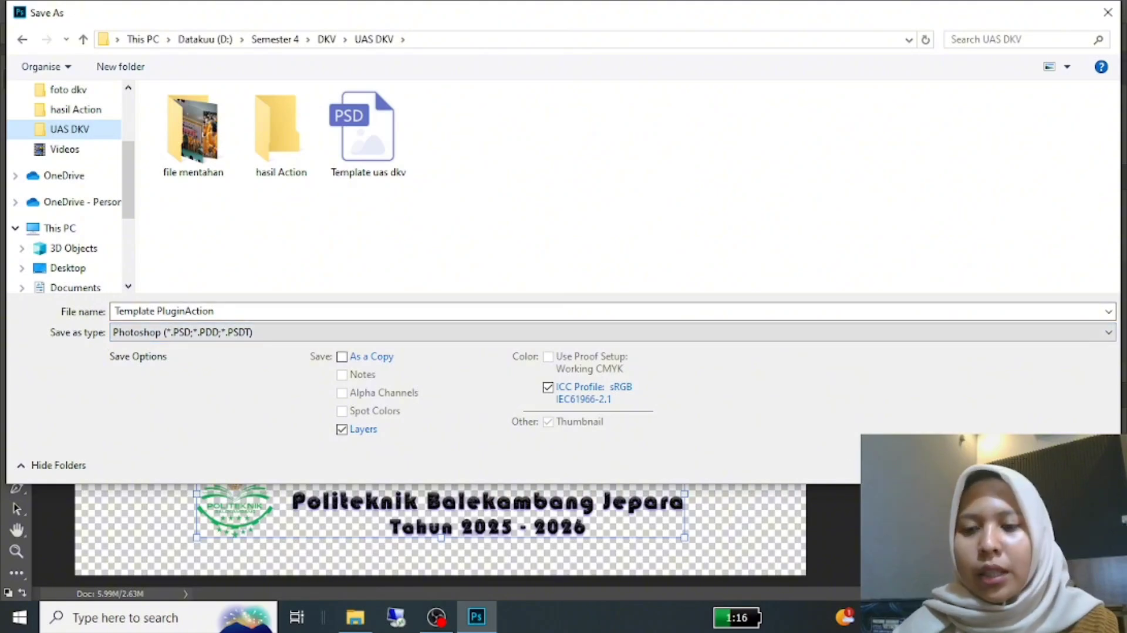
{"action": "key", "text": "Return"}
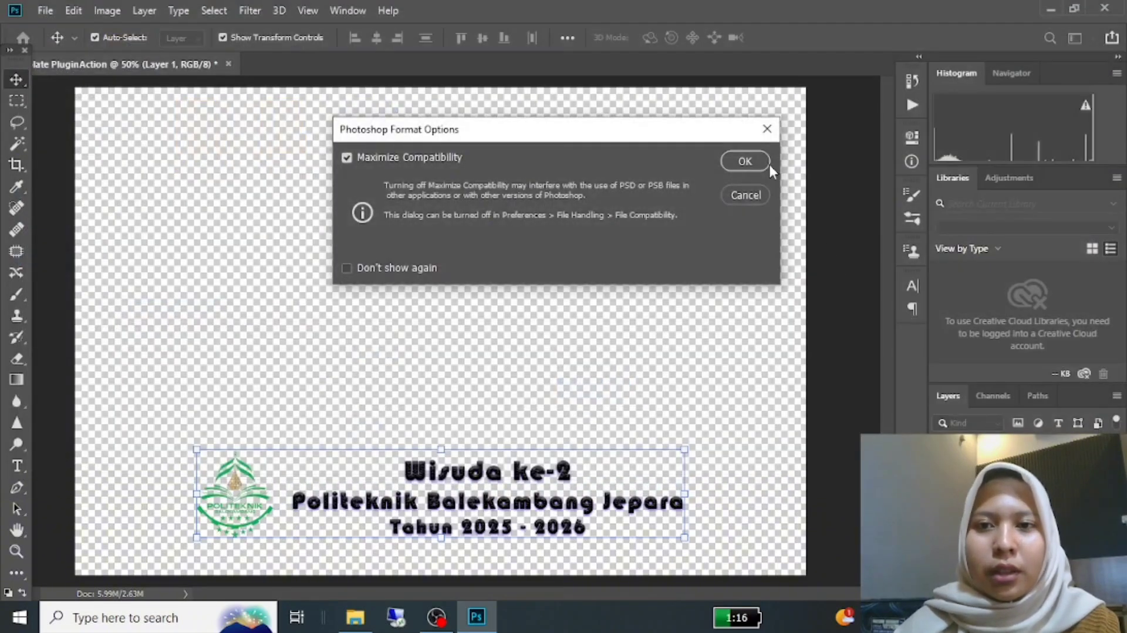
{"action": "left_click", "coordinate": [757, 163]}
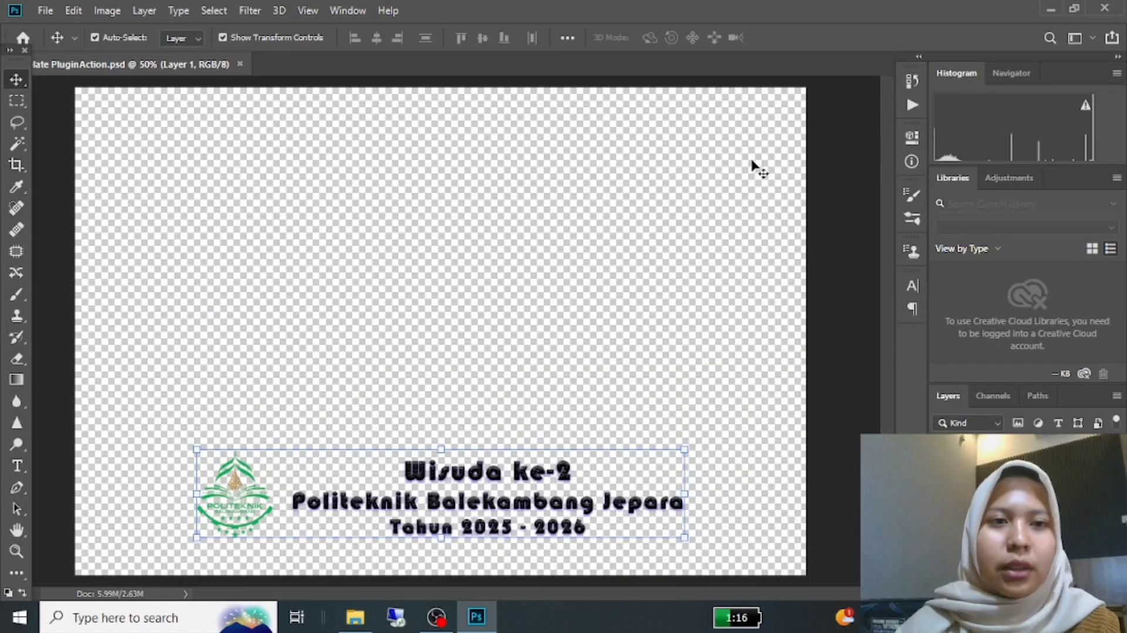
Step: Open the photo SMK00417 from the "file mentahan" folder inside UAS DKV
{"action": "left_click", "coordinate": [46, 10]}
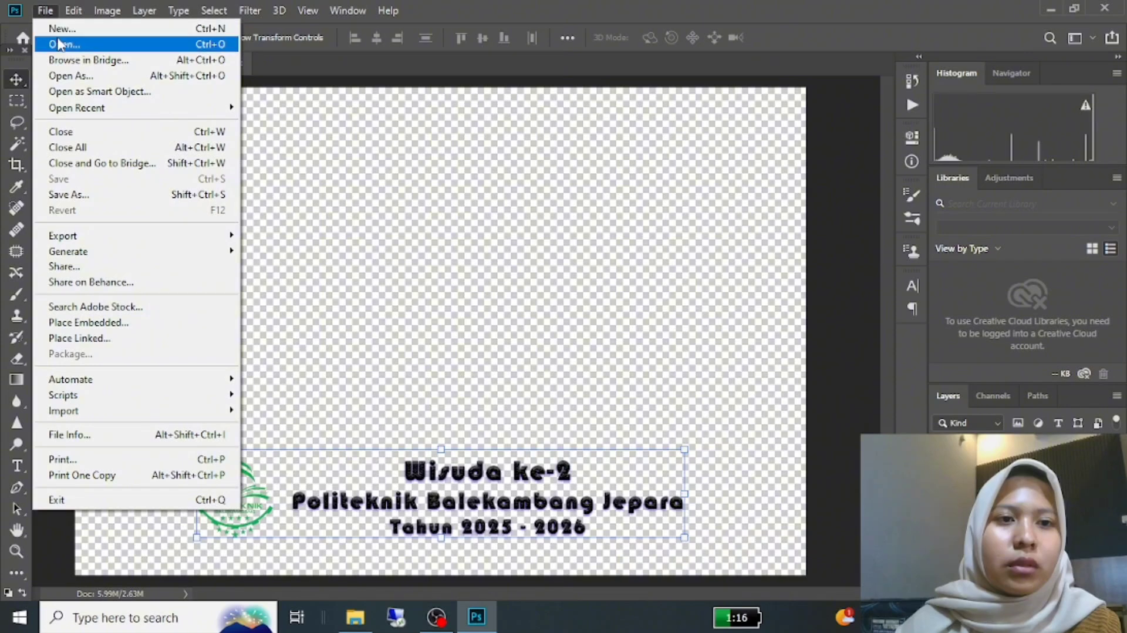
{"action": "left_click", "coordinate": [58, 44]}
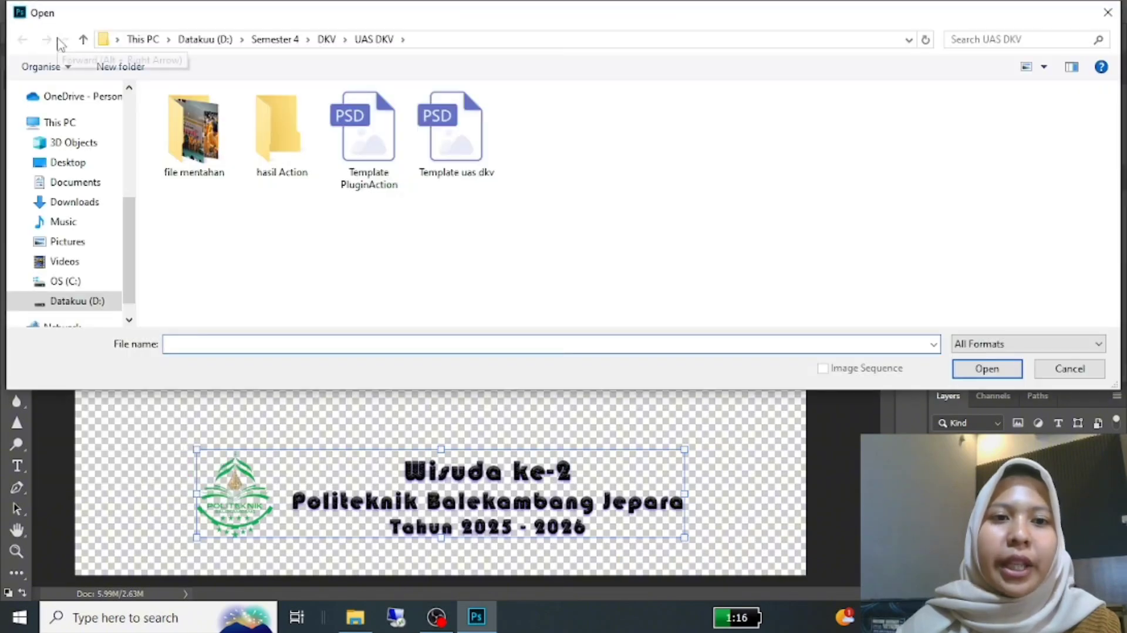
{"action": "double_click", "coordinate": [194, 132]}
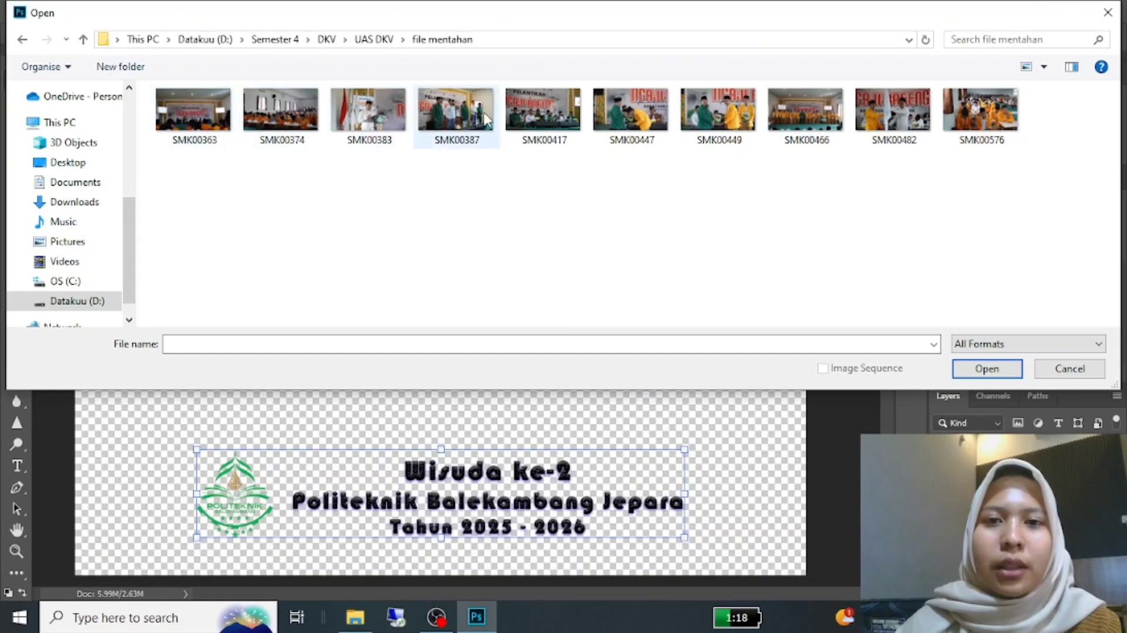
{"action": "left_click", "coordinate": [550, 116]}
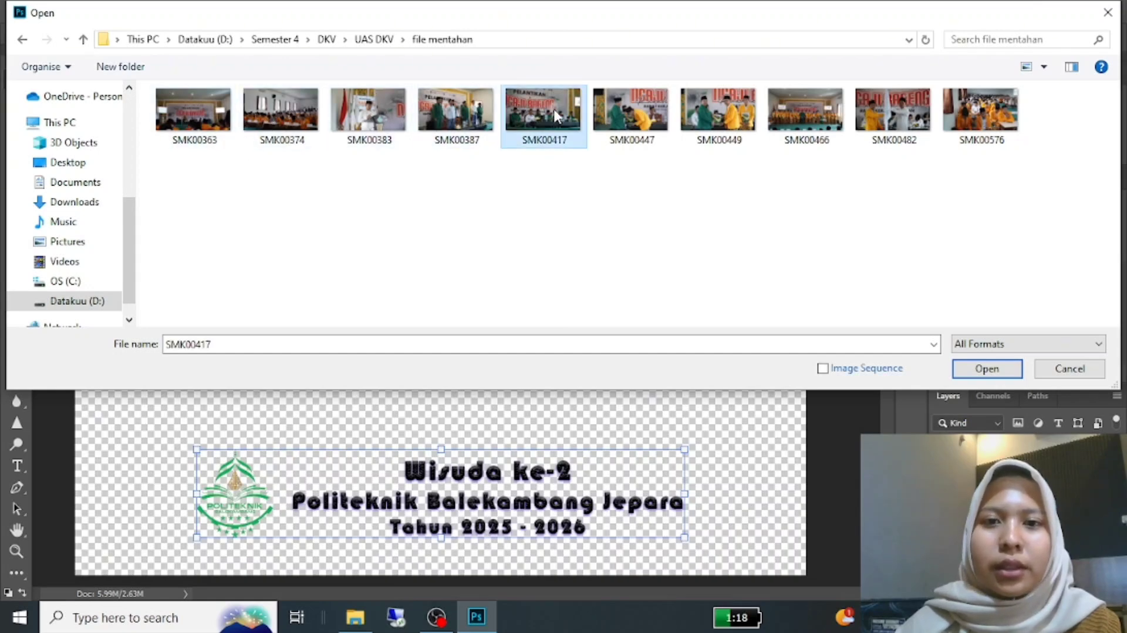
{"action": "left_click", "coordinate": [1008, 369]}
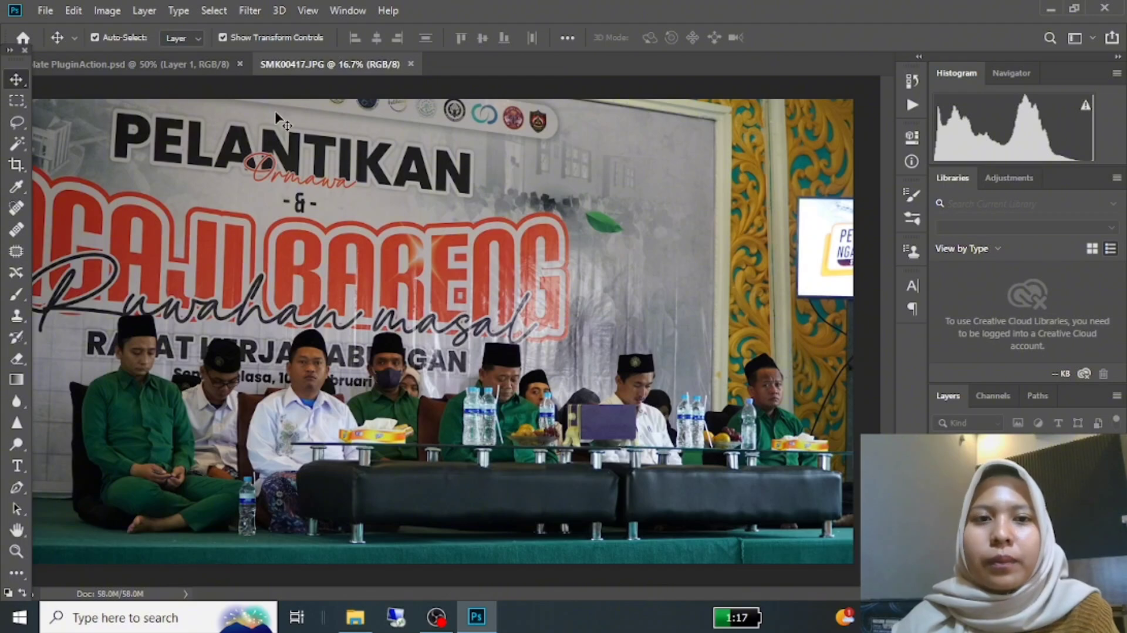
Step: Create a new action named "Plug in action" in the Default Actions set and start recording it
{"action": "left_click", "coordinate": [913, 104]}
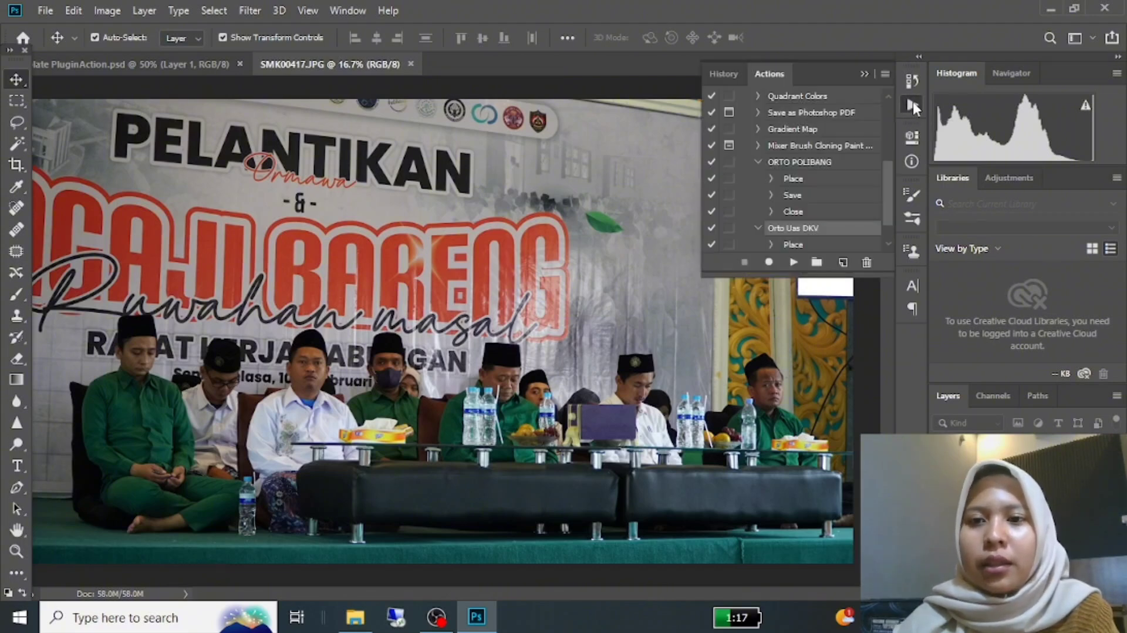
{"action": "left_click", "coordinate": [843, 263]}
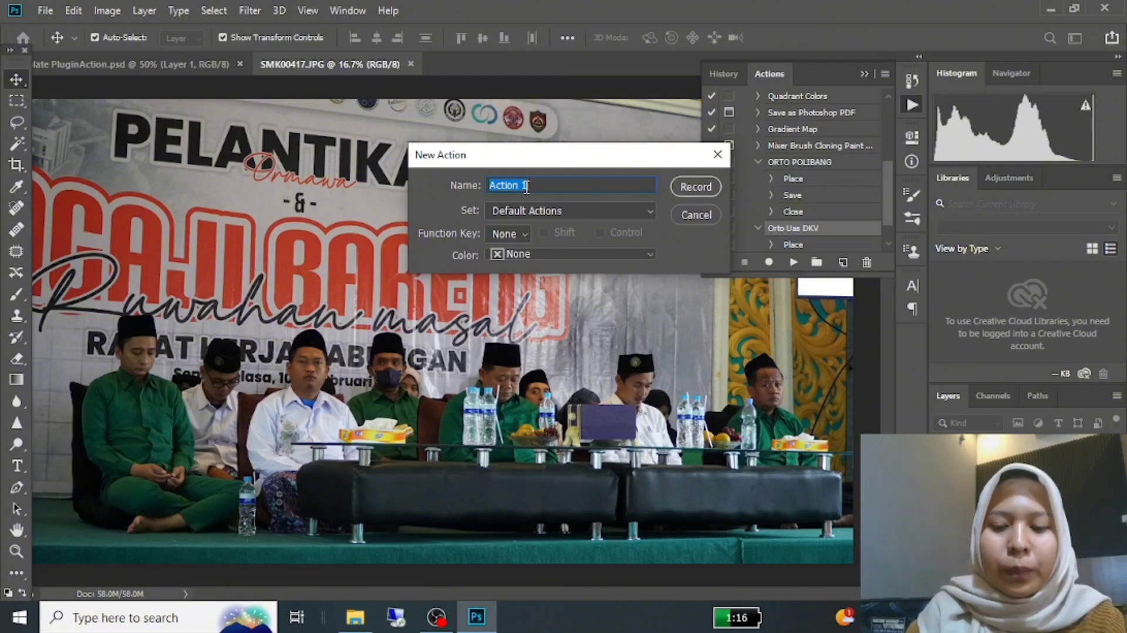
{"action": "type", "text": "Plug in a"}
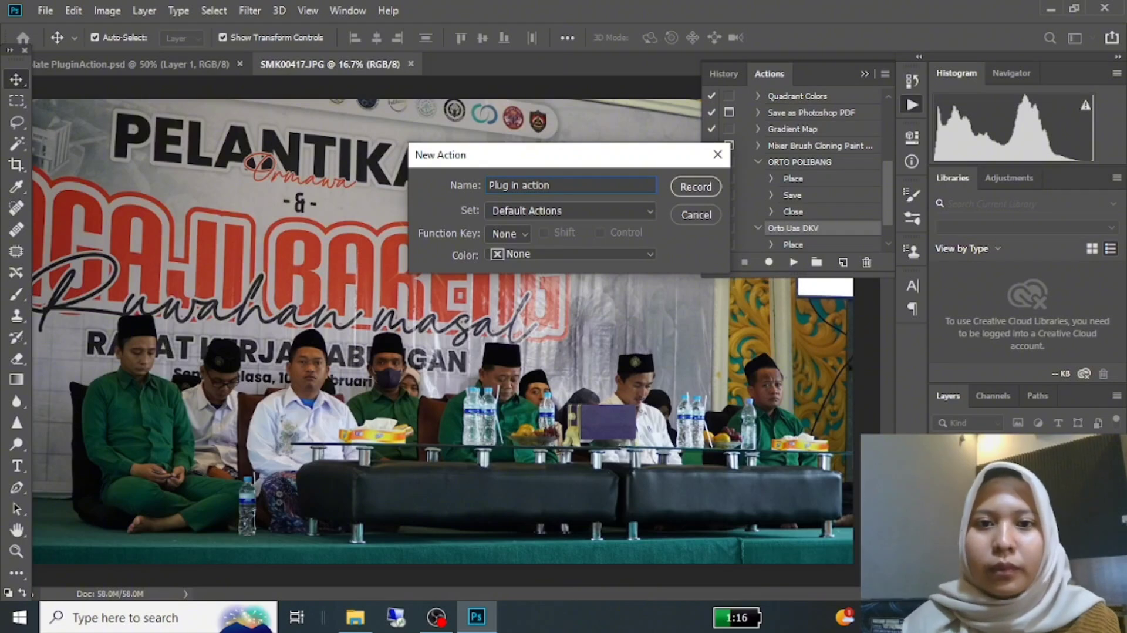
{"action": "left_click", "coordinate": [696, 186]}
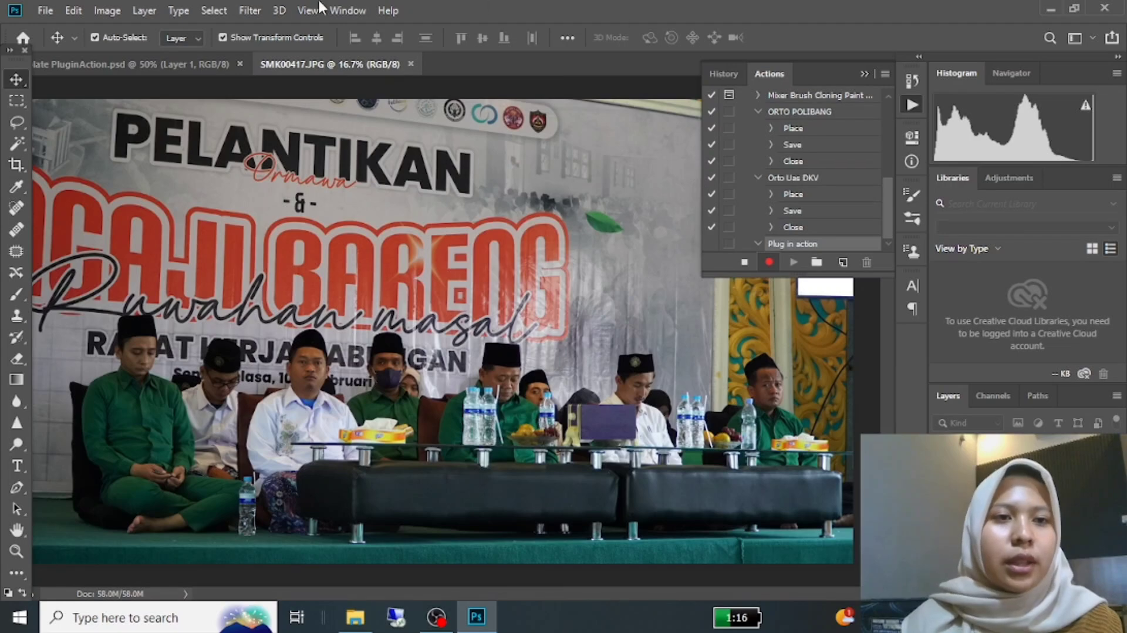
Step: Place the "Template PluginAction" file from the UAS DKV folder as an embedded object on the photo
{"action": "left_click", "coordinate": [46, 10]}
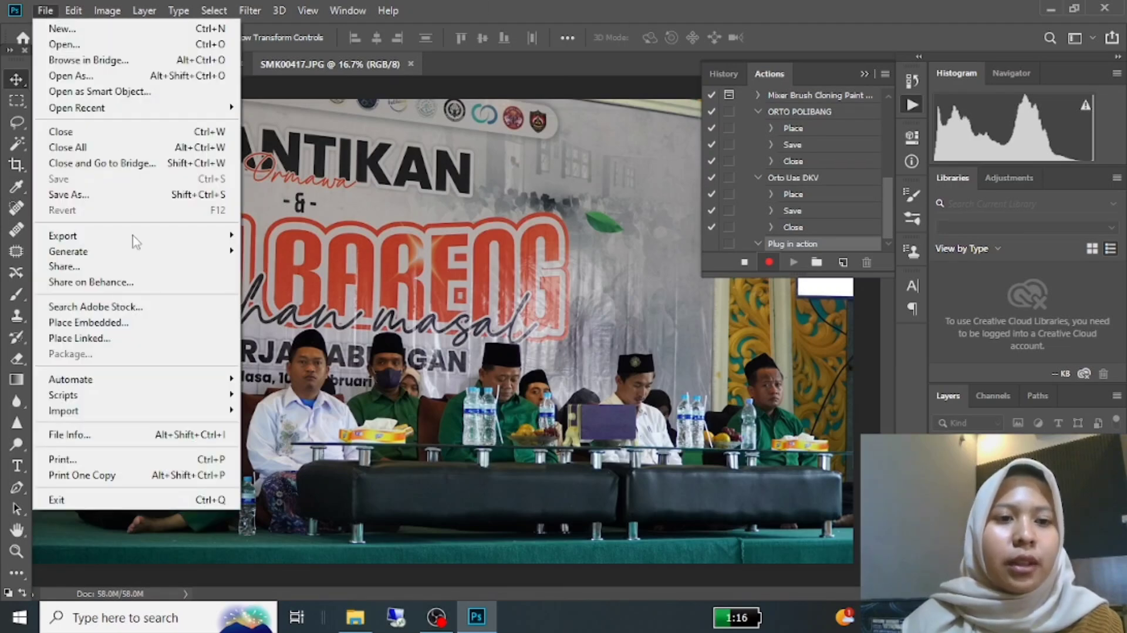
{"action": "left_click", "coordinate": [88, 322]}
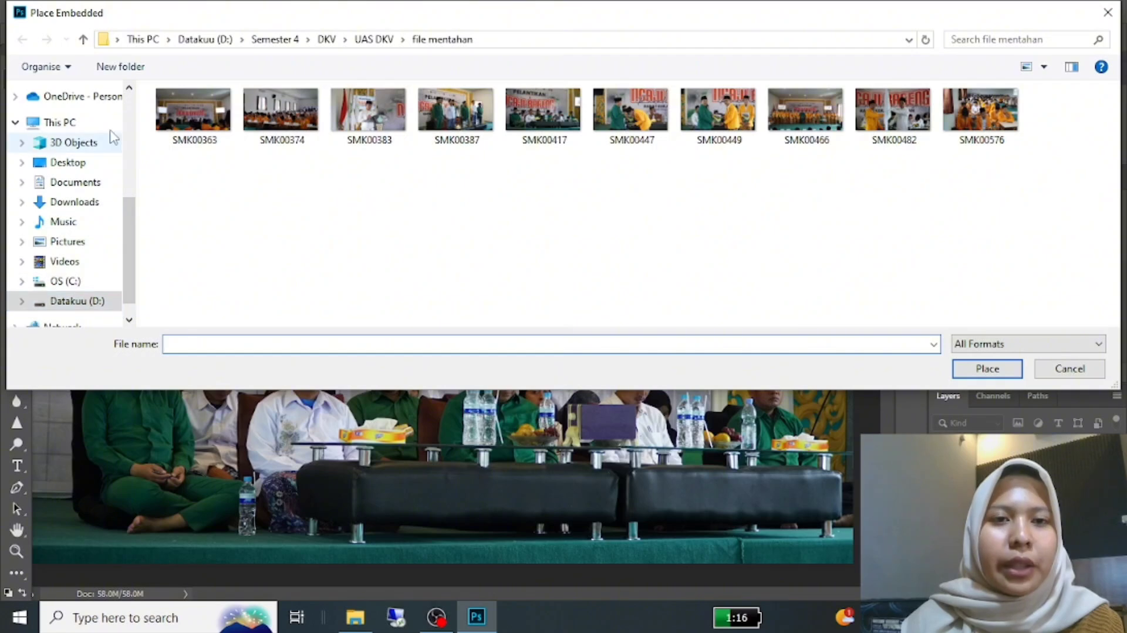
{"action": "left_click", "coordinate": [362, 40]}
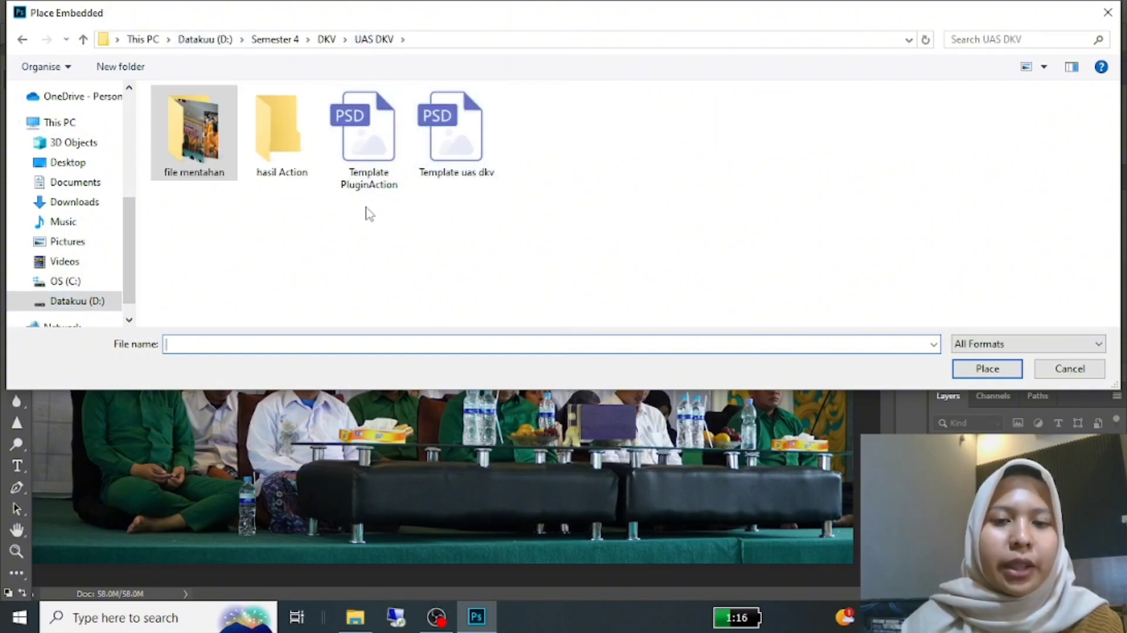
{"action": "left_click", "coordinate": [367, 139]}
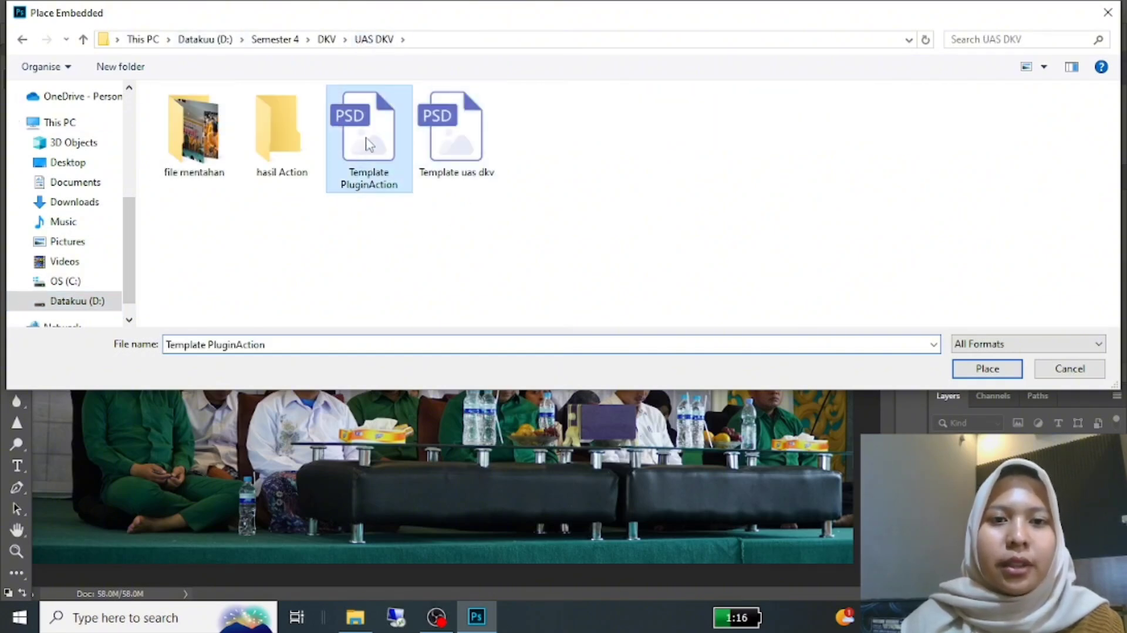
{"action": "left_click", "coordinate": [975, 374]}
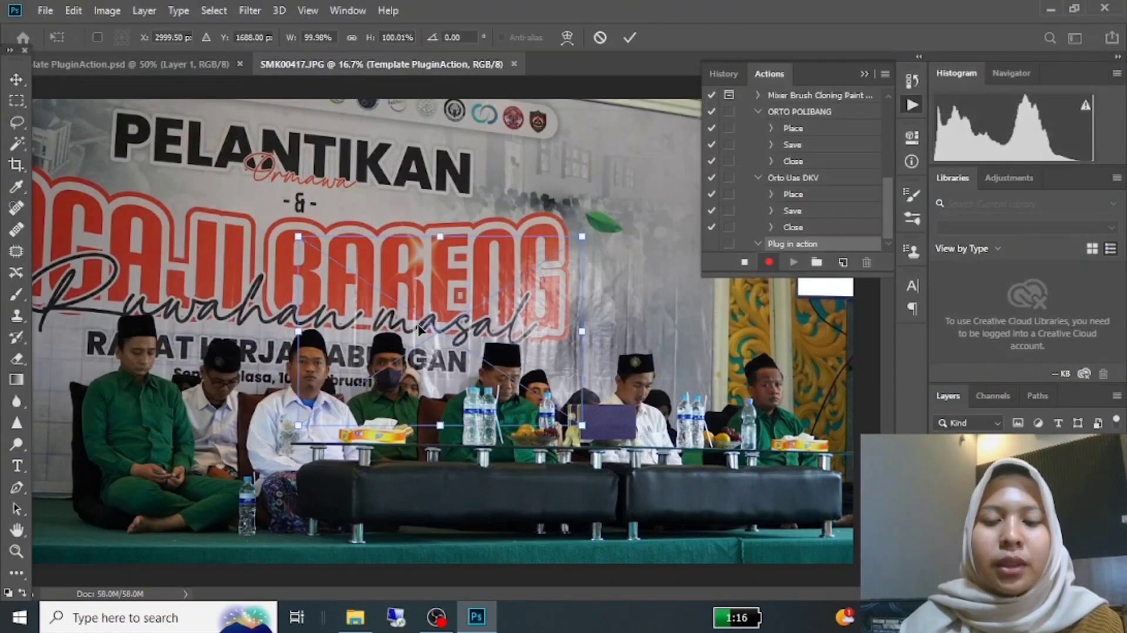
Step: Enlarge the placed template to about 255% and commit it with the logo and text along the photo's lower edge
{"action": "left_click_drag", "start_coordinate": [585, 238], "coordinate": [691, 164]}
{"action": "left_click_drag", "start_coordinate": [294, 169], "coordinate": [105, 44]}
{"action": "left_click_drag", "start_coordinate": [349, 266], "coordinate": [356, 417]}
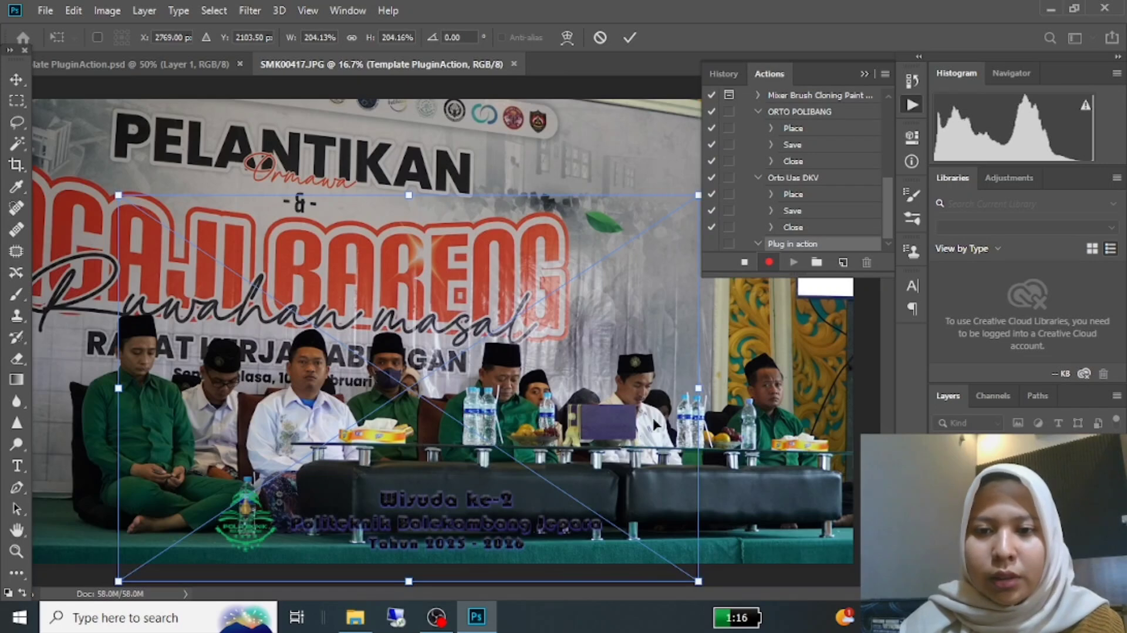
{"action": "left_click_drag", "start_coordinate": [700, 388], "coordinate": [733, 388]}
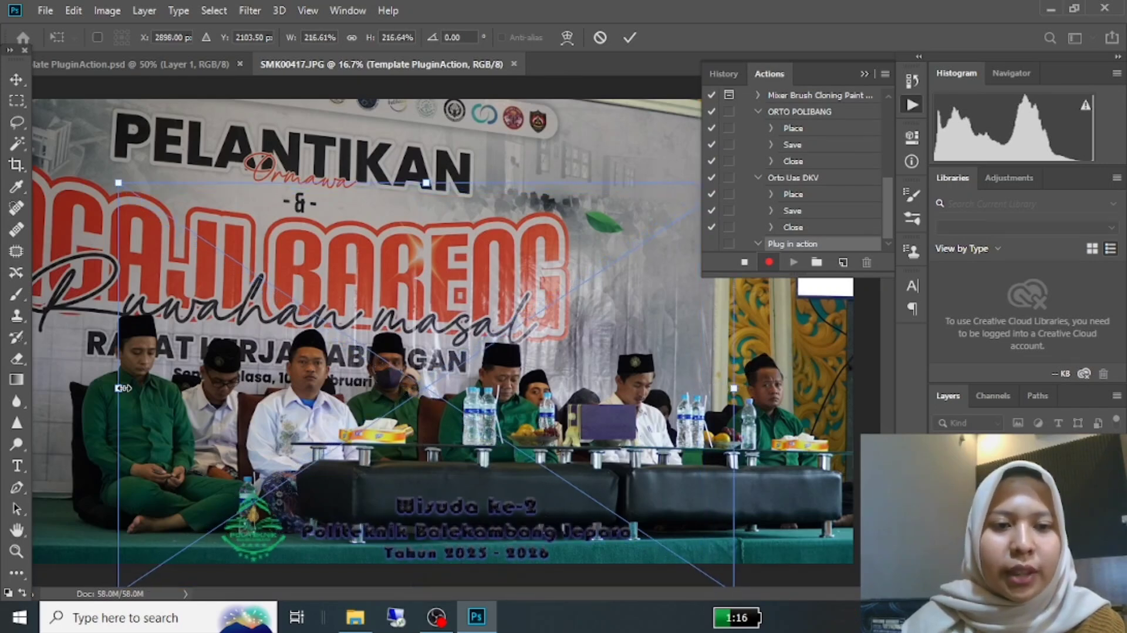
{"action": "left_click_drag", "start_coordinate": [119, 388], "coordinate": [92, 388]}
{"action": "left_click_drag", "start_coordinate": [351, 498], "coordinate": [362, 478]}
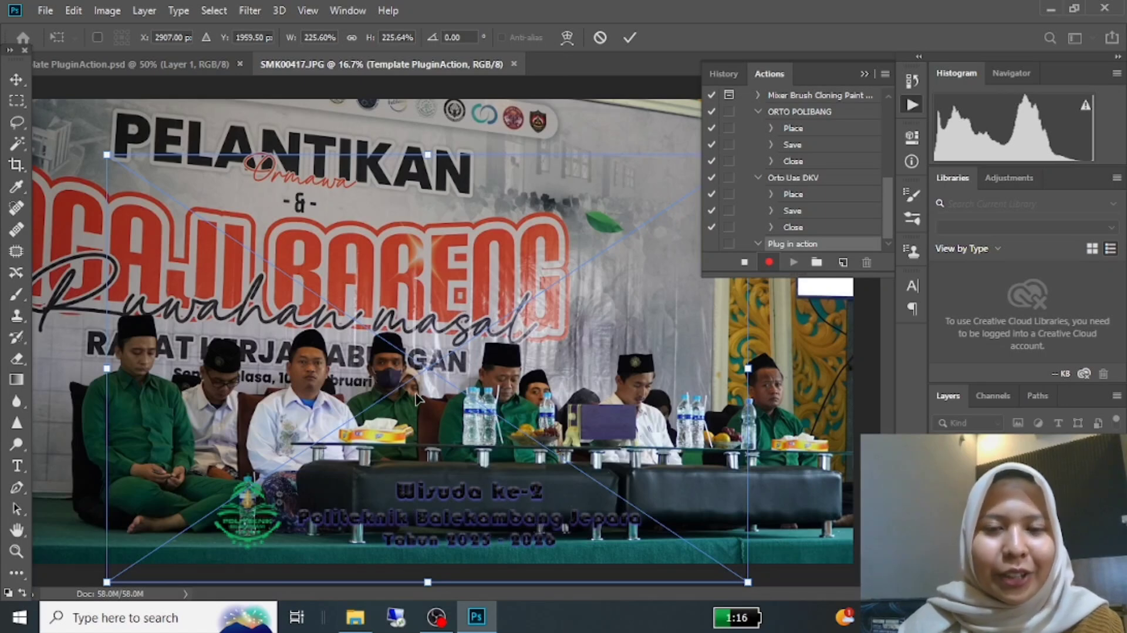
{"action": "left_click_drag", "start_coordinate": [429, 157], "coordinate": [448, 105]}
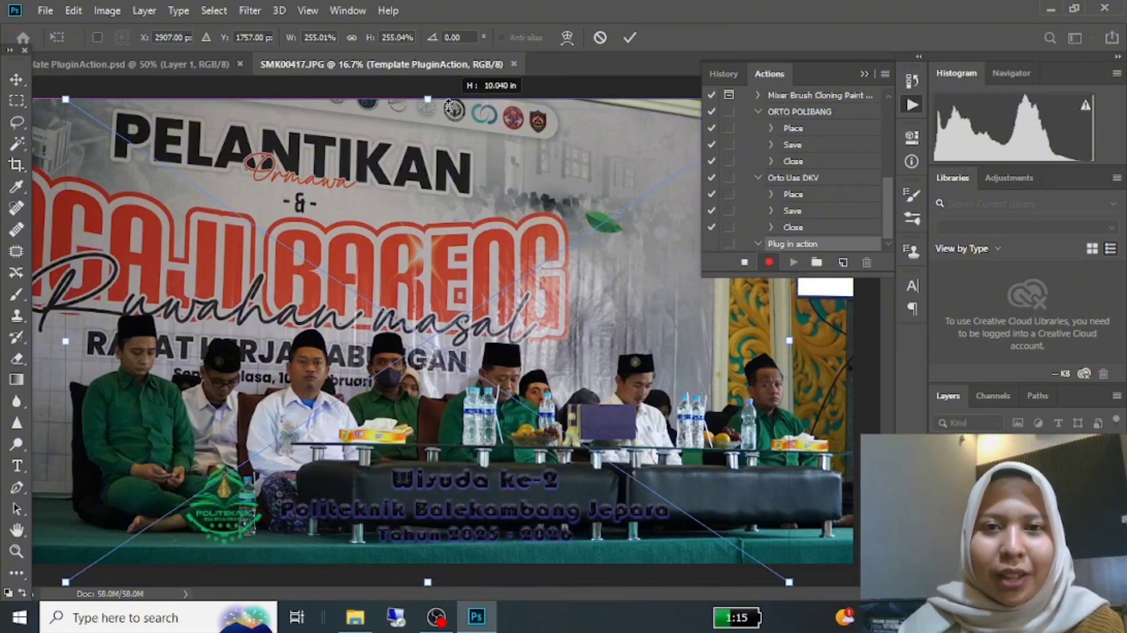
{"action": "left_click_drag", "start_coordinate": [520, 484], "coordinate": [520, 491]}
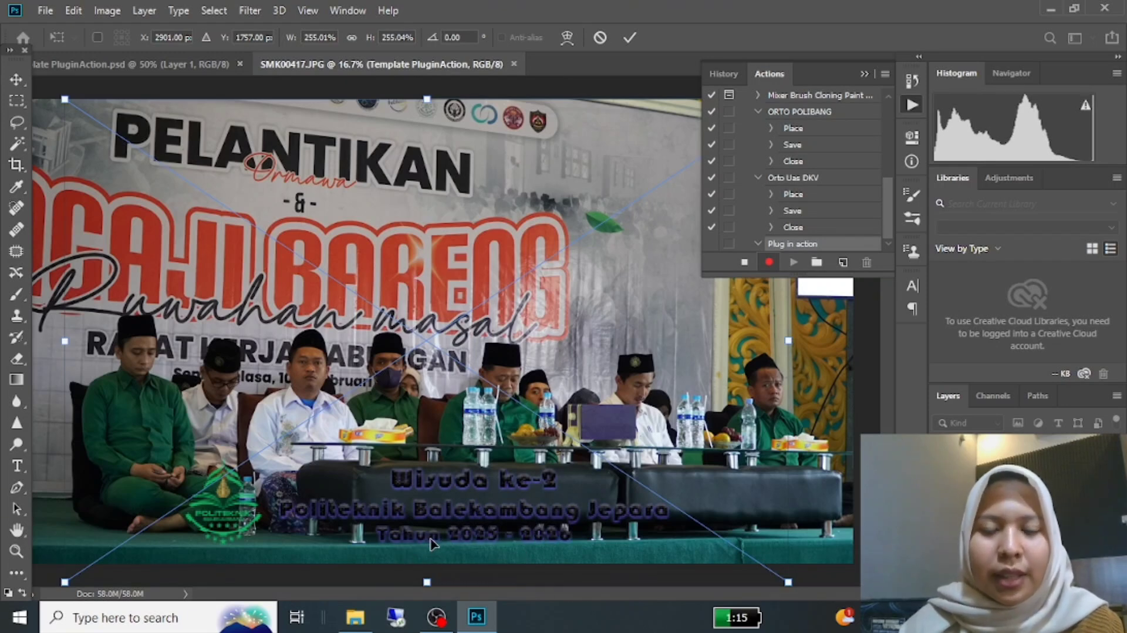
{"action": "left_click_drag", "start_coordinate": [499, 518], "coordinate": [502, 527]}
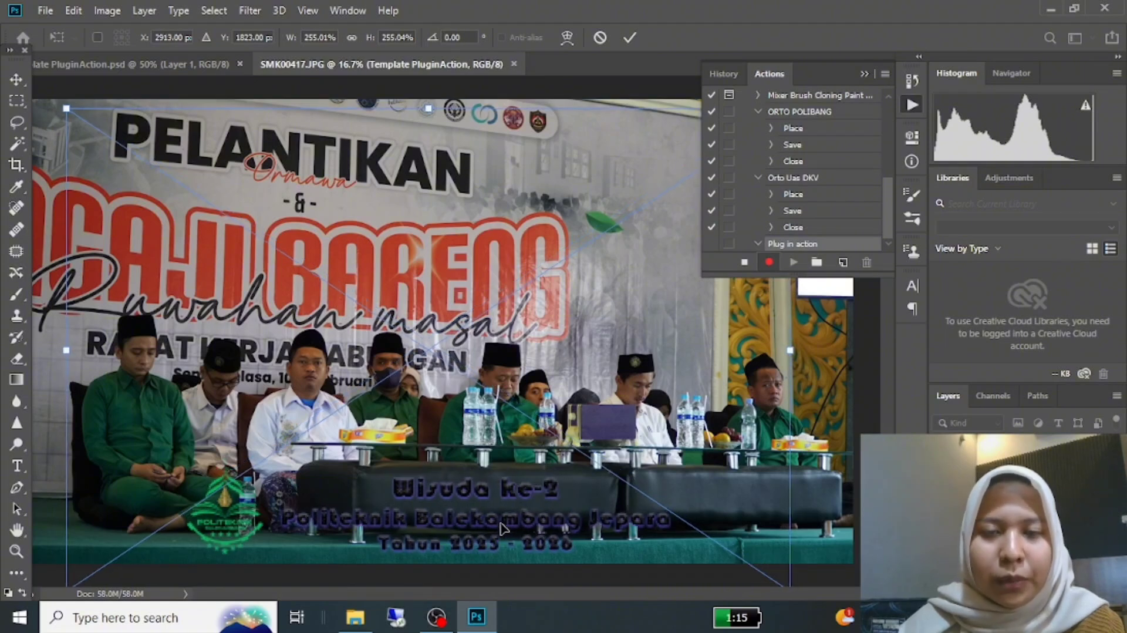
{"action": "left_click", "coordinate": [629, 36]}
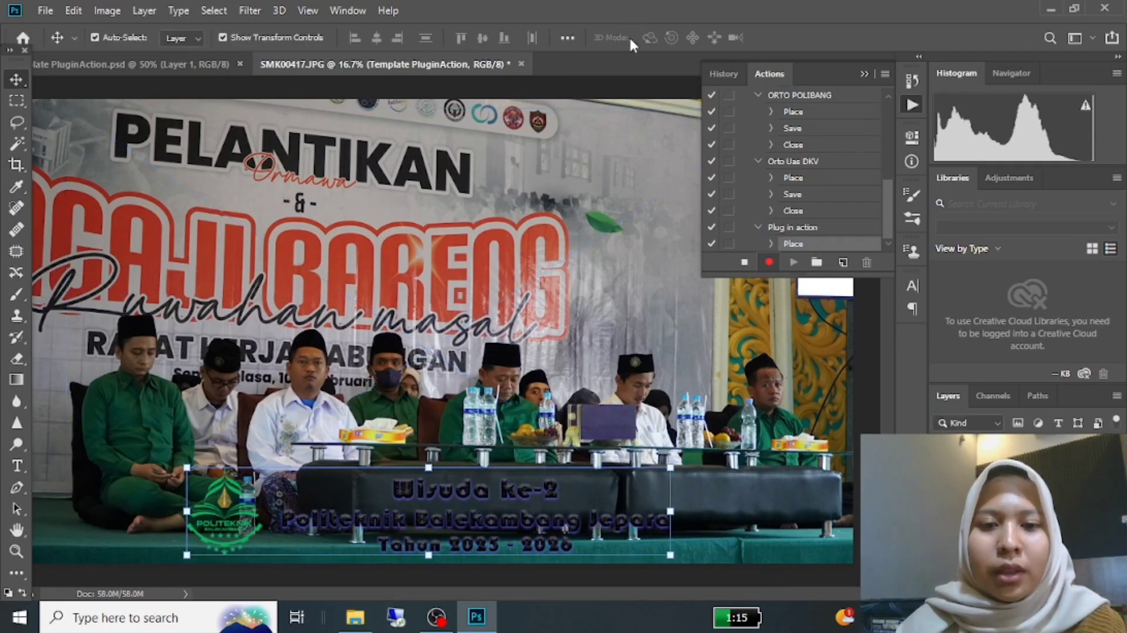
Step: Save the photo as a JPEG named SMK00417 in the "hasil Action" folder inside UAS DKV, with quality 10 and Baseline ("Standard")
{"action": "left_click", "coordinate": [45, 11]}
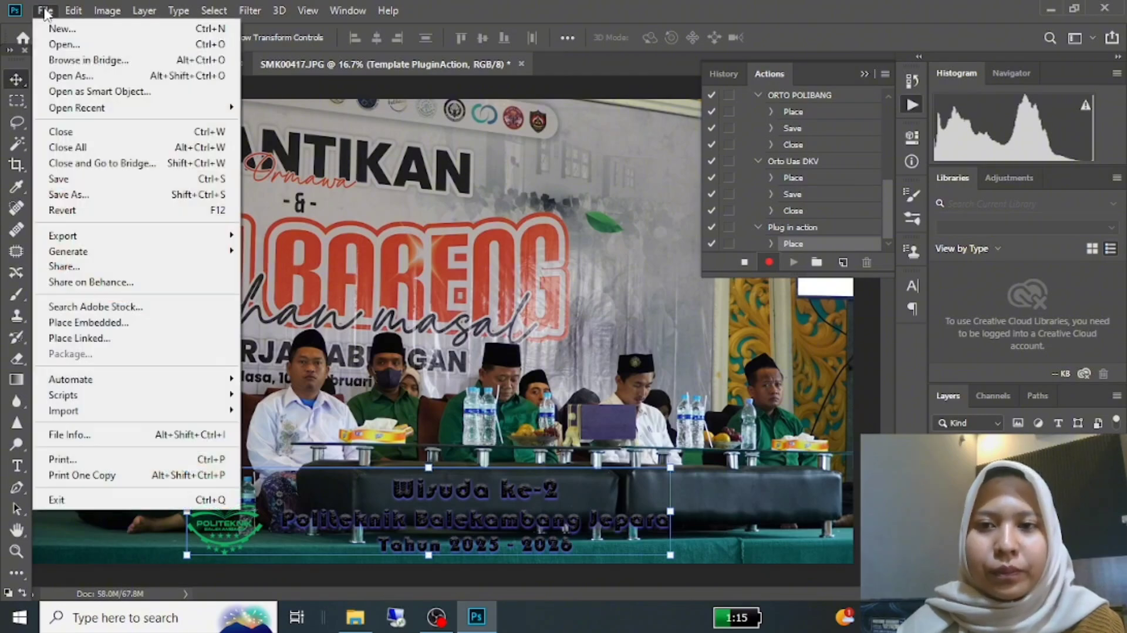
{"action": "left_click", "coordinate": [111, 195]}
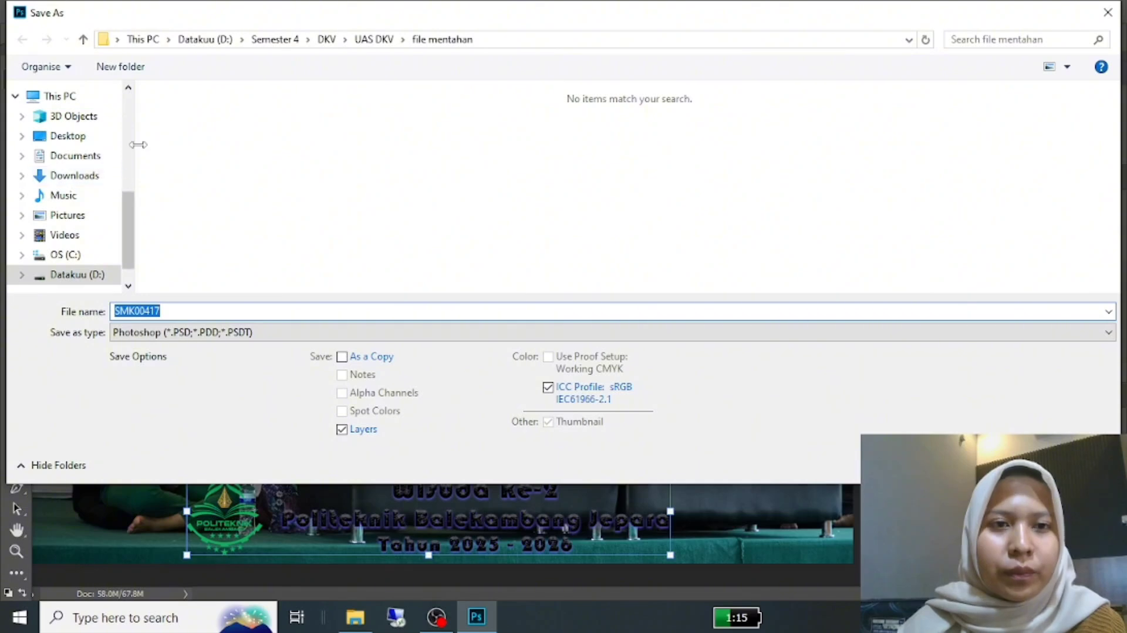
{"action": "left_click", "coordinate": [381, 43]}
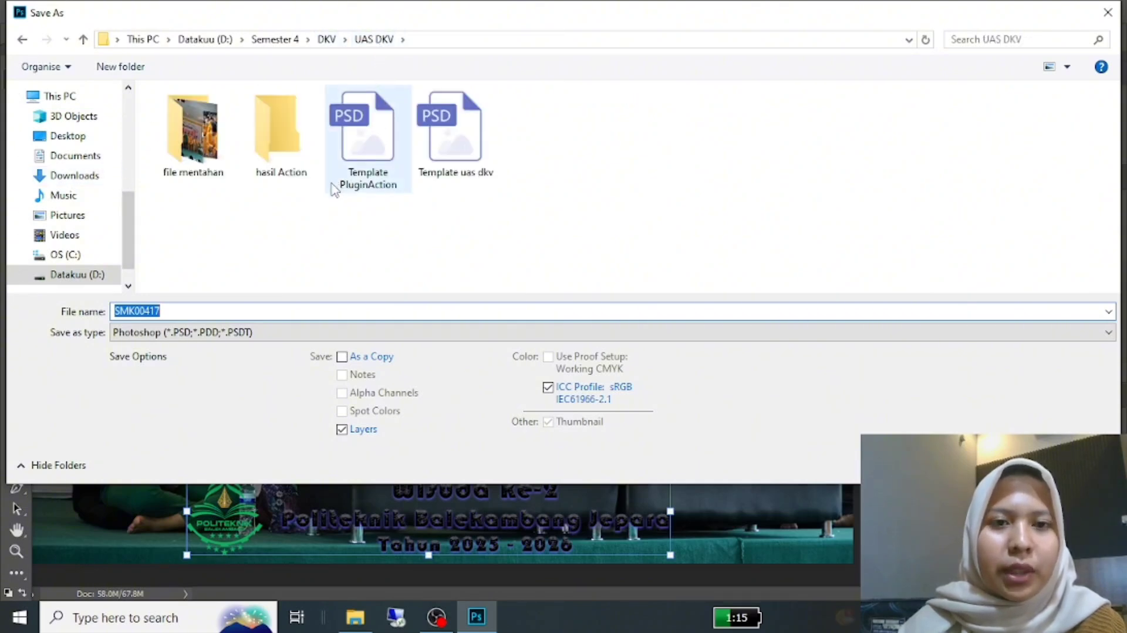
{"action": "left_click", "coordinate": [286, 163]}
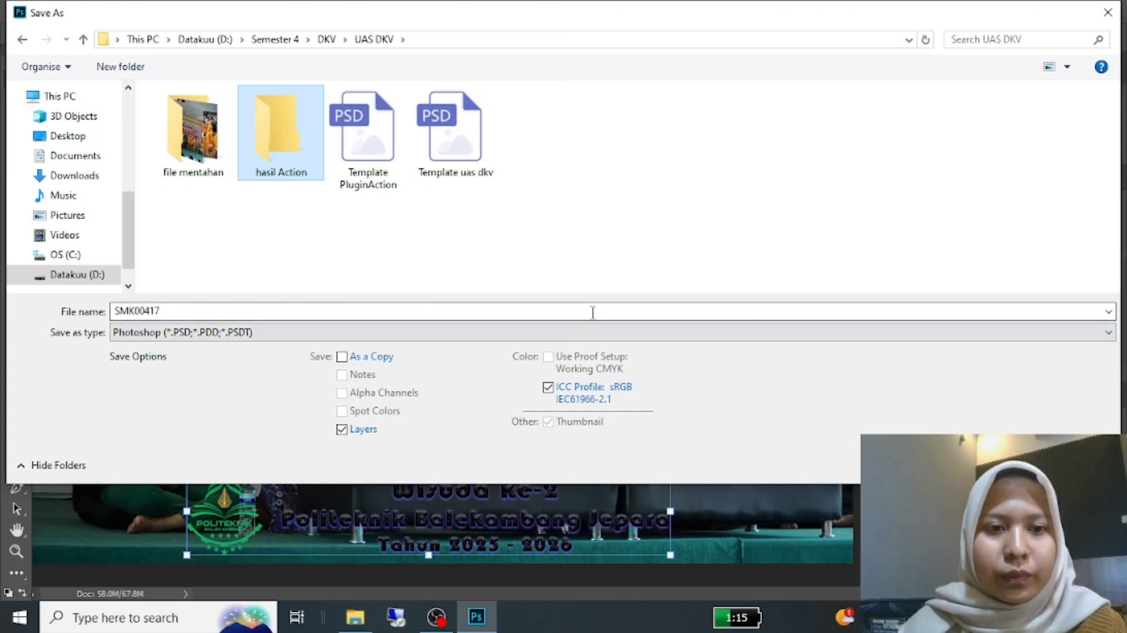
{"action": "double_click", "coordinate": [185, 315]}
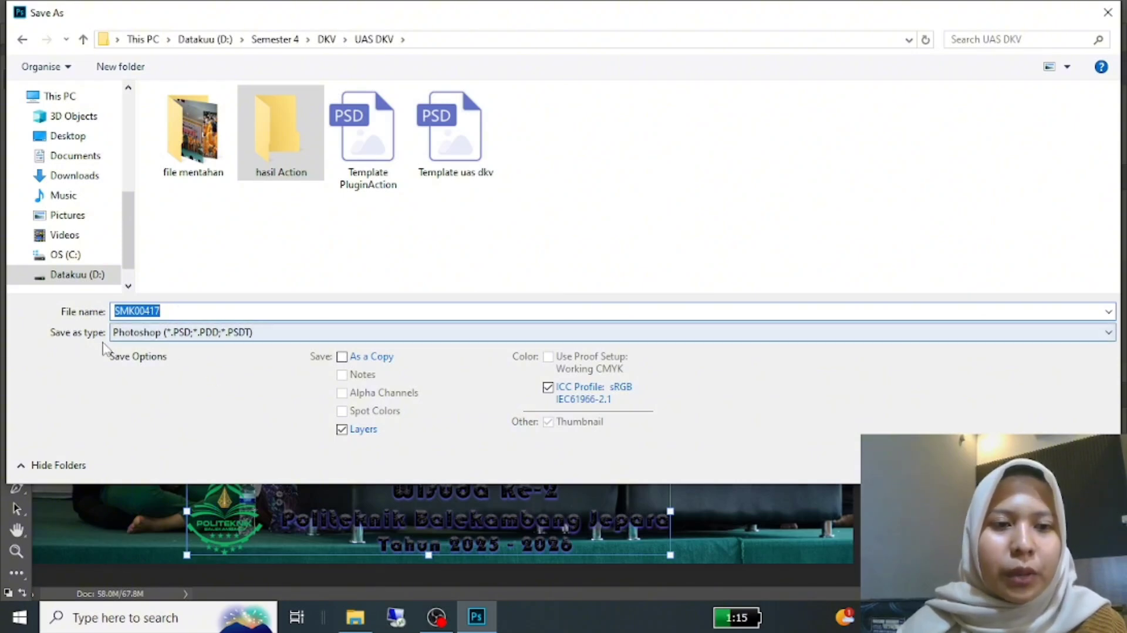
{"action": "left_click", "coordinate": [1108, 333]}
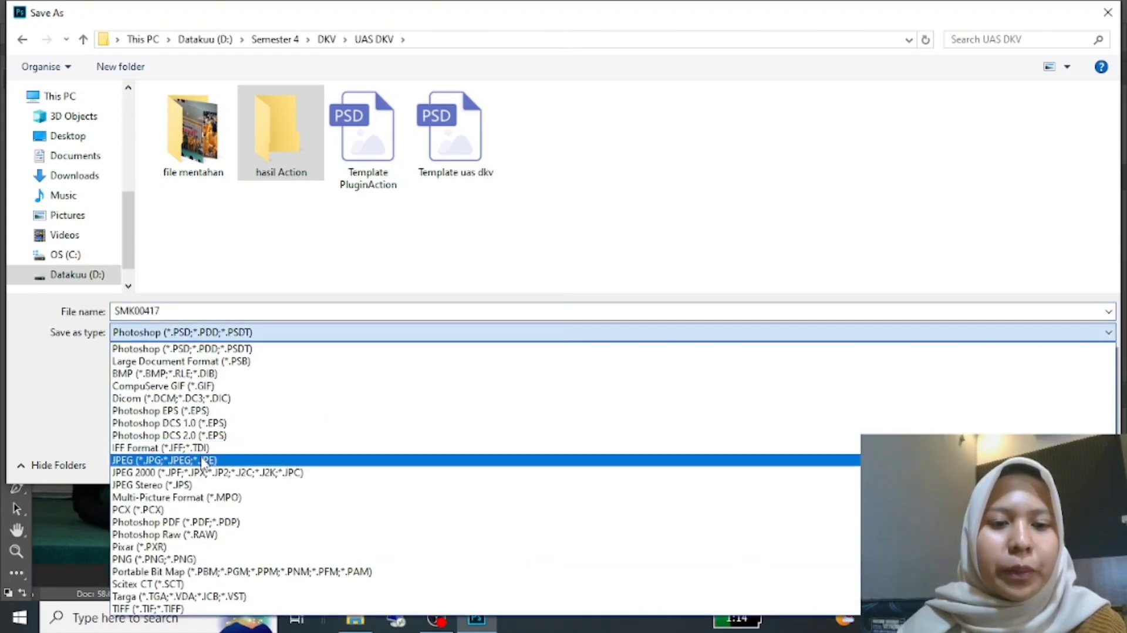
{"action": "left_click", "coordinate": [202, 460]}
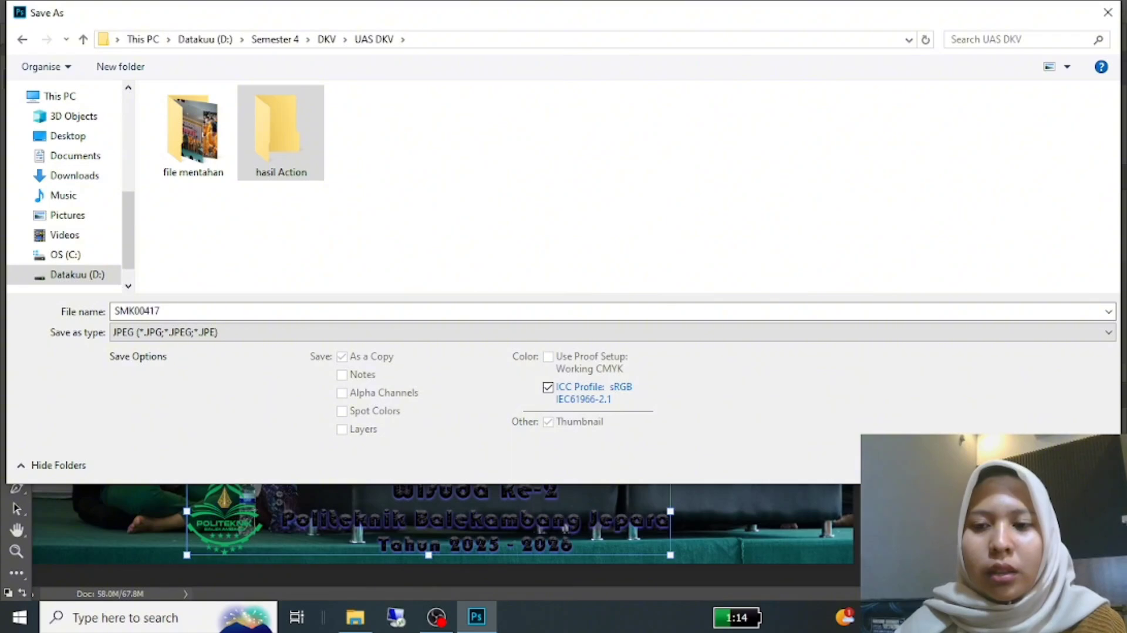
{"action": "double_click", "coordinate": [280, 132]}
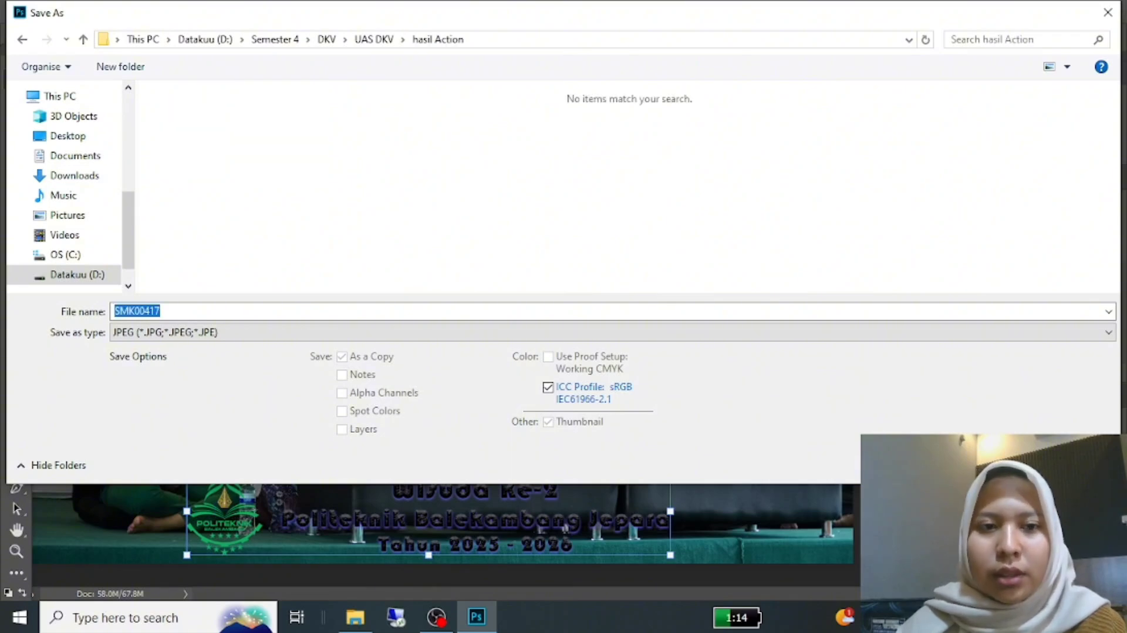
{"action": "key", "text": "Return"}
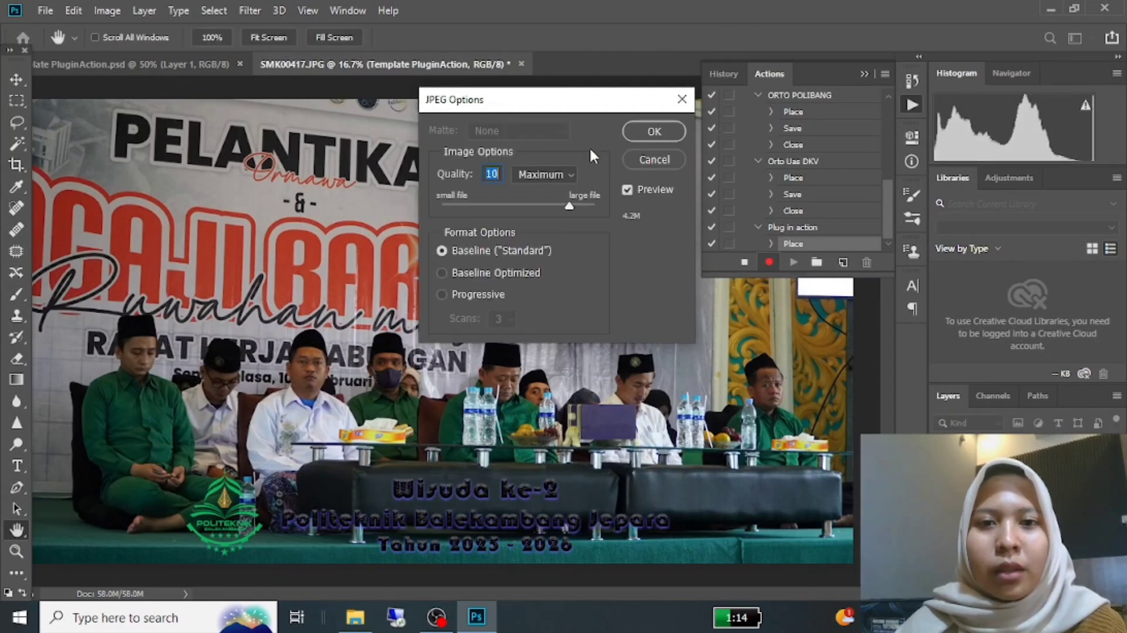
{"action": "left_click", "coordinate": [655, 131]}
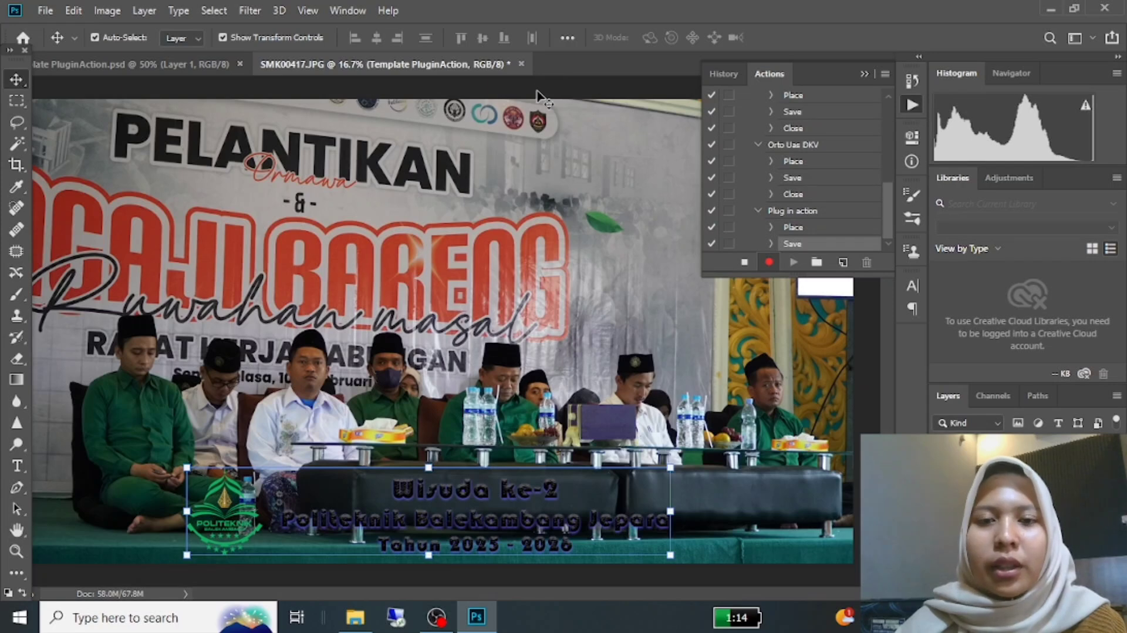
Step: Close the SMK00417 photo without saving changes and stop recording the action
{"action": "left_click", "coordinate": [521, 64]}
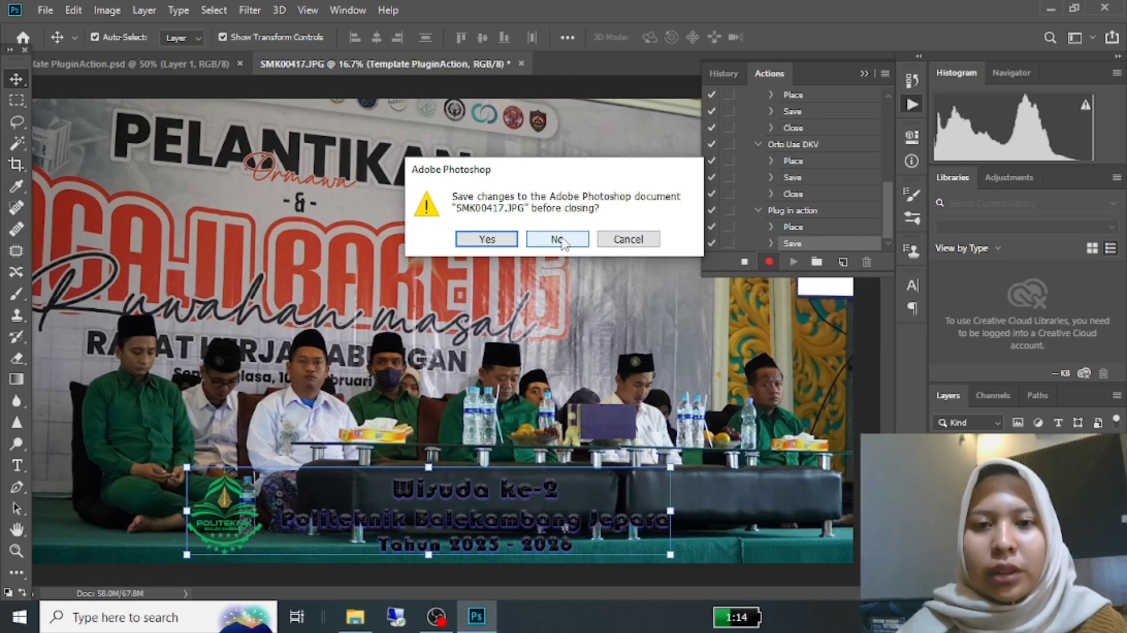
{"action": "left_click", "coordinate": [559, 240]}
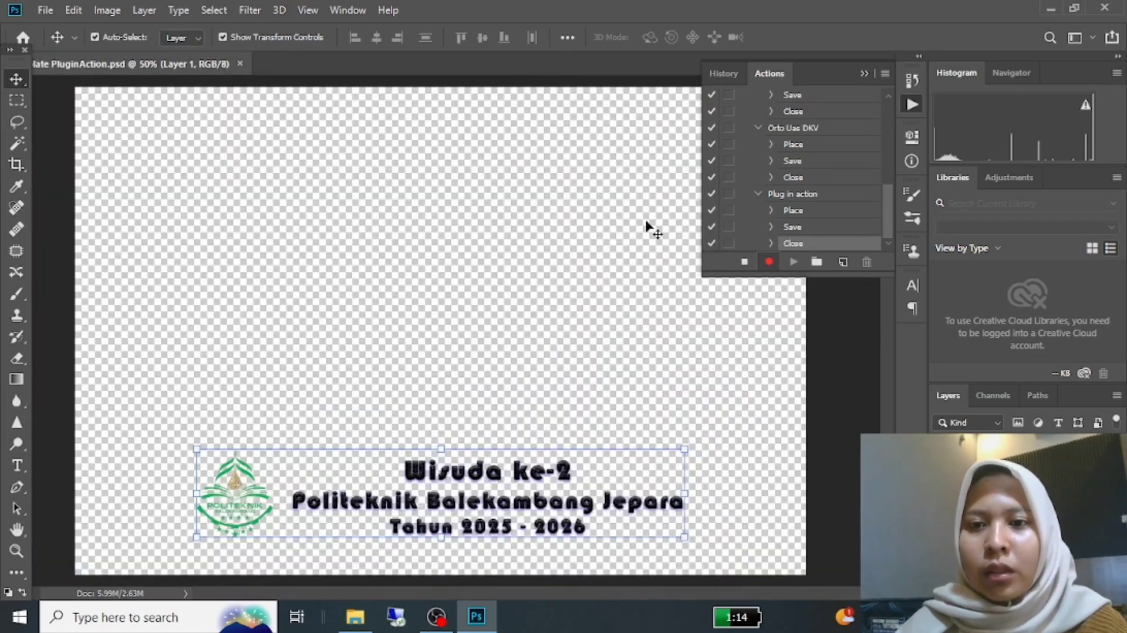
{"action": "left_click", "coordinate": [744, 263]}
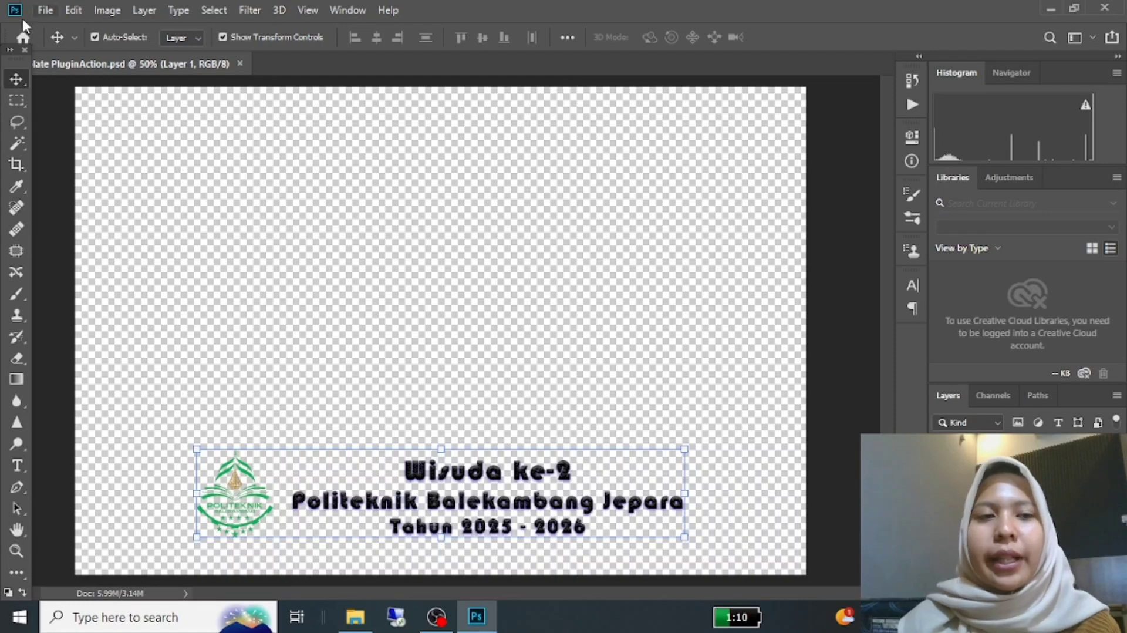
Step: Open all ten photos, SMK00363 through SMK00576, from the "file mentahan" folder
{"action": "left_click", "coordinate": [46, 7]}
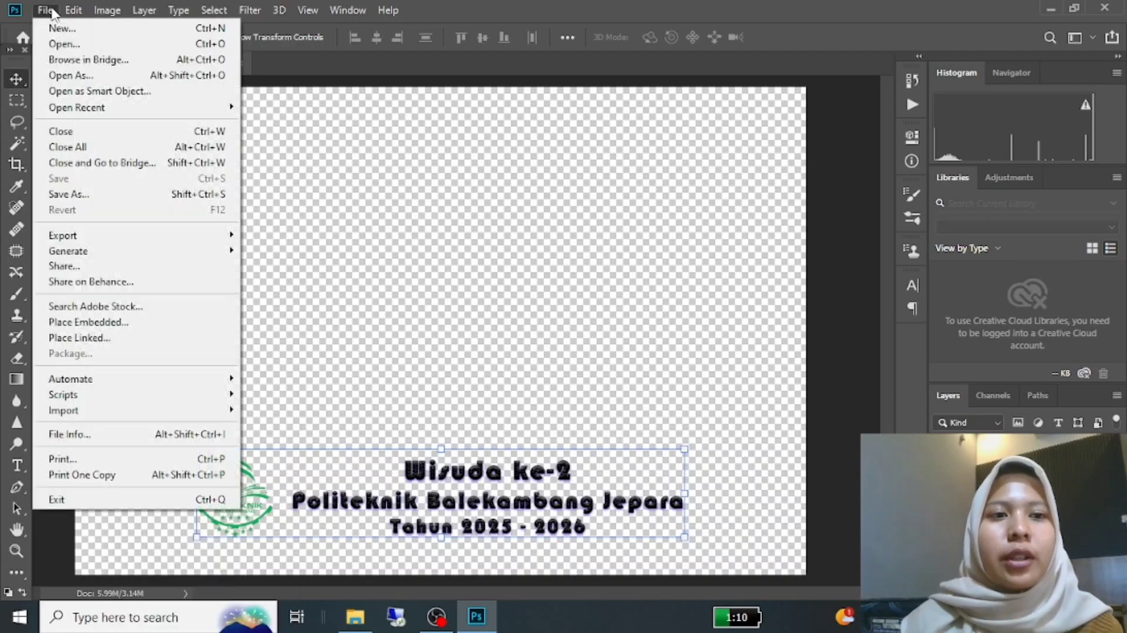
{"action": "left_click", "coordinate": [59, 43]}
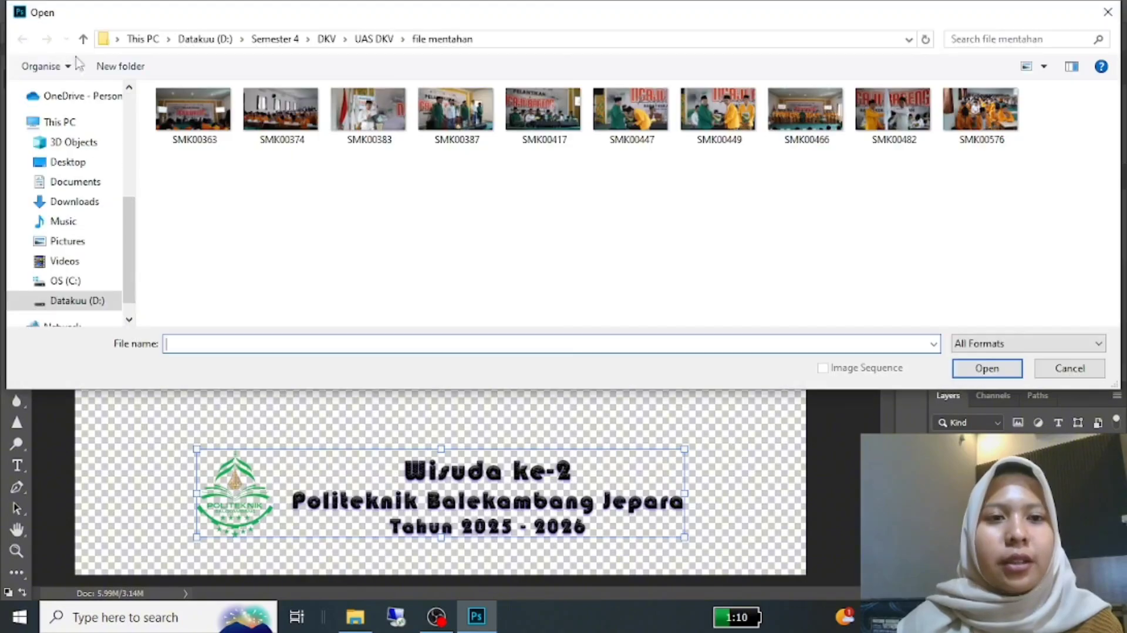
{"action": "left_click_drag", "start_coordinate": [172, 157], "coordinate": [999, 88]}
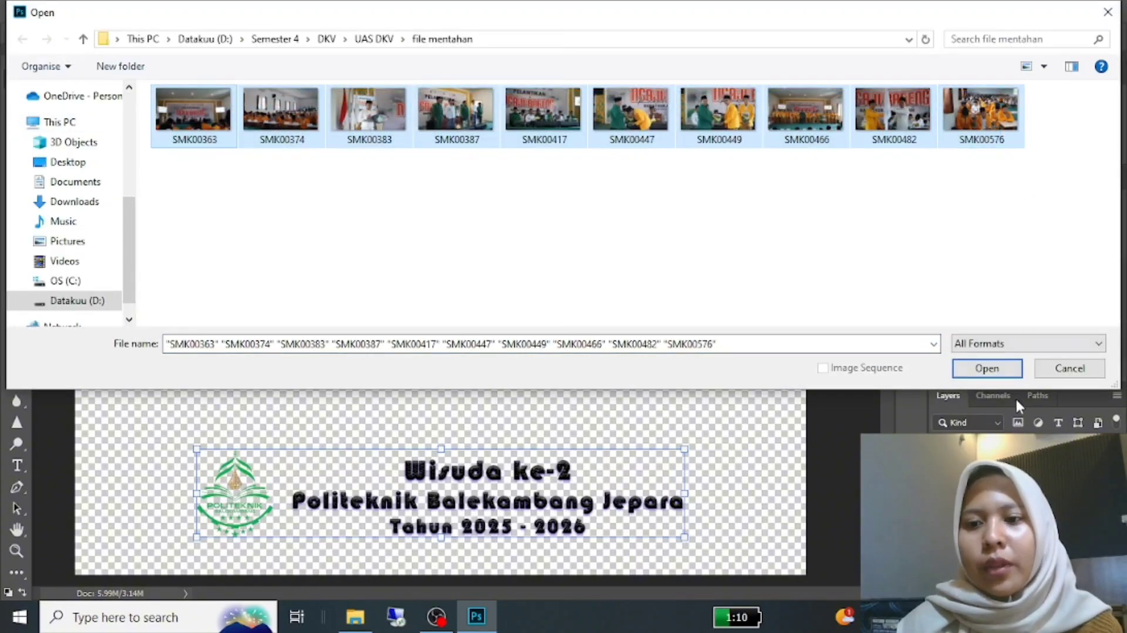
{"action": "left_click", "coordinate": [987, 368]}
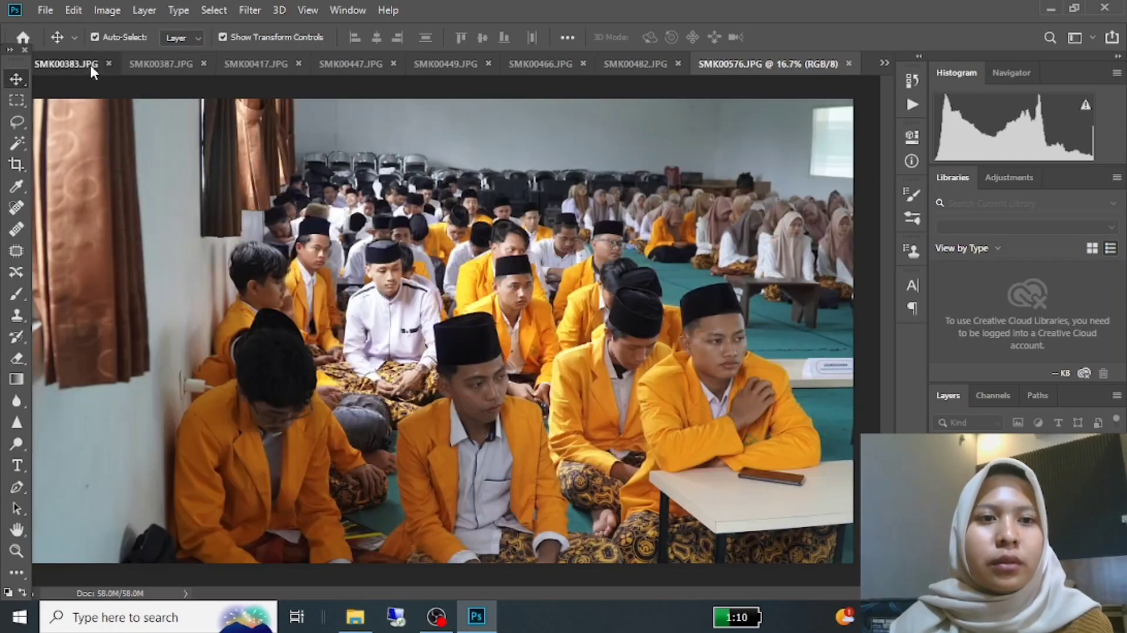
Step: Look through the first opened photos and close SMK00374
{"action": "left_click", "coordinate": [90, 65]}
{"action": "left_click", "coordinate": [64, 66]}
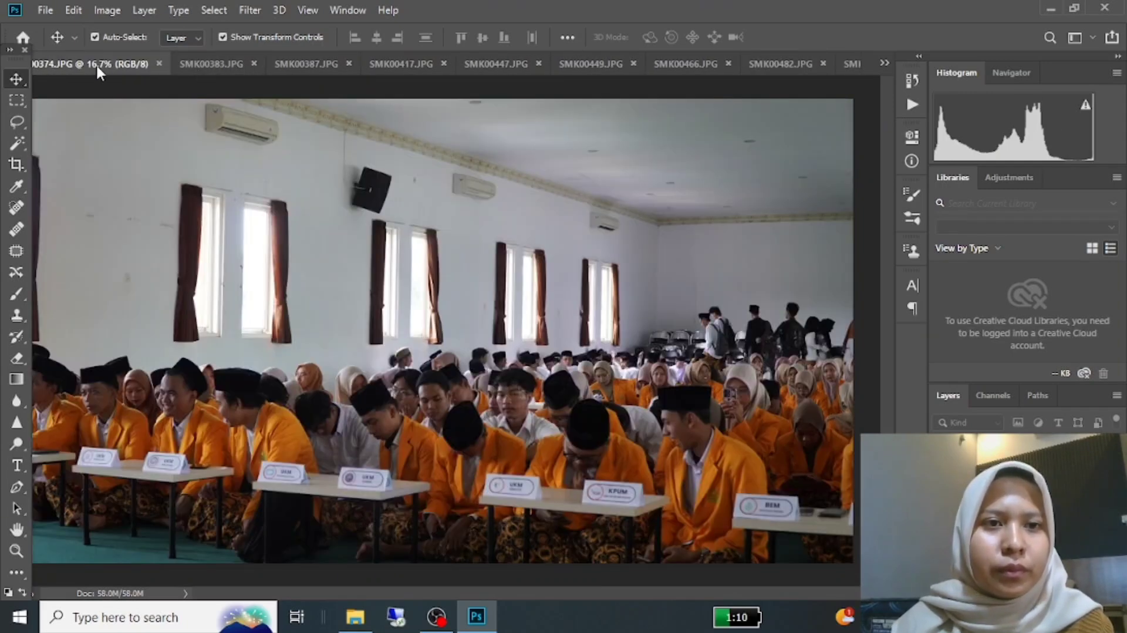
{"action": "left_click", "coordinate": [221, 62]}
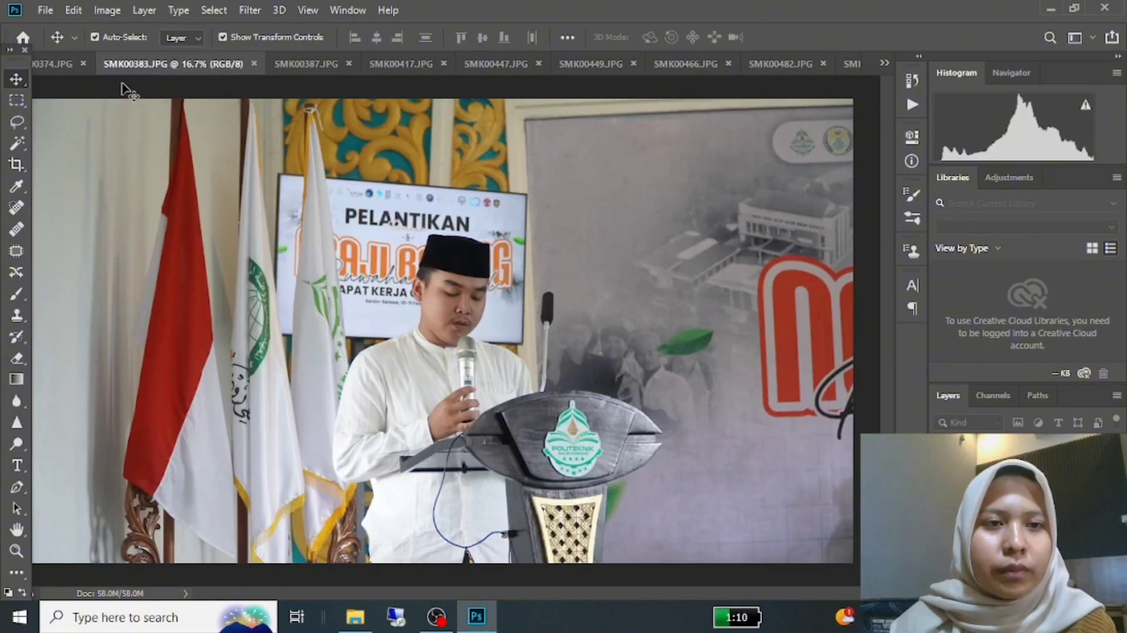
{"action": "left_click", "coordinate": [66, 65]}
{"action": "left_click", "coordinate": [159, 63]}
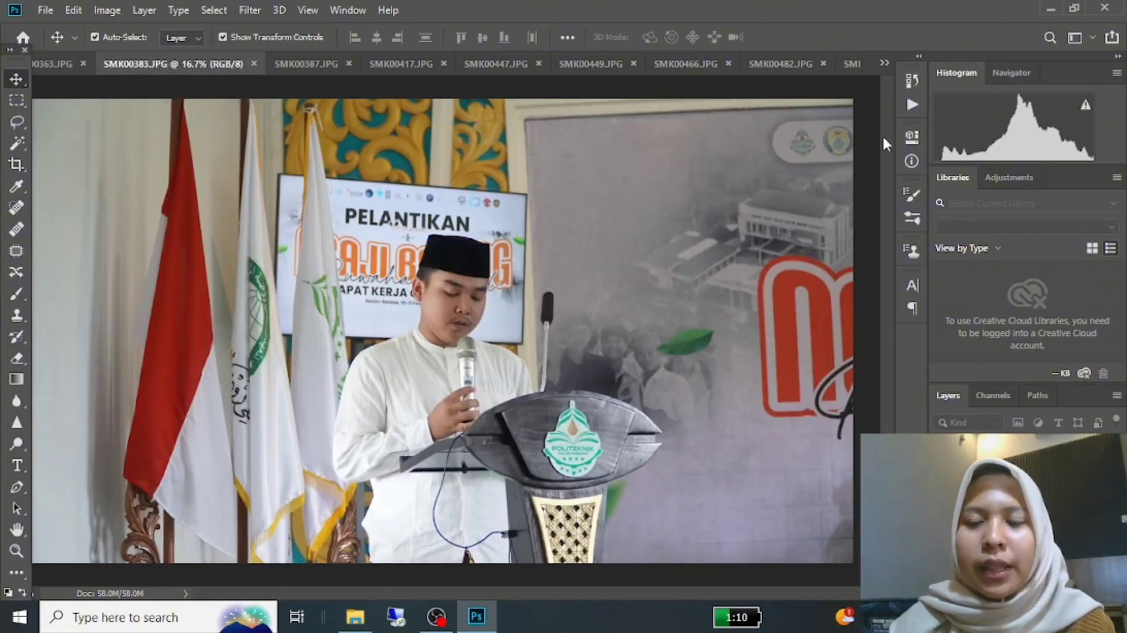
Step: Start a Batch automation and choose "Plug in action" as the action to play
{"action": "left_click", "coordinate": [51, 9]}
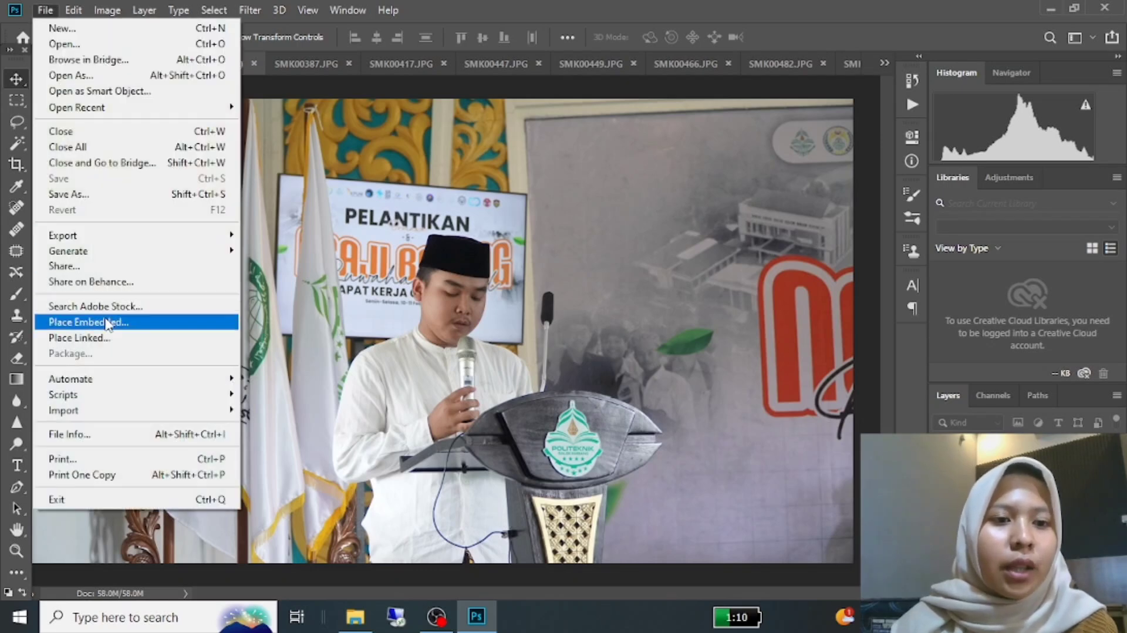
{"action": "mouse_move", "coordinate": [218, 384]}
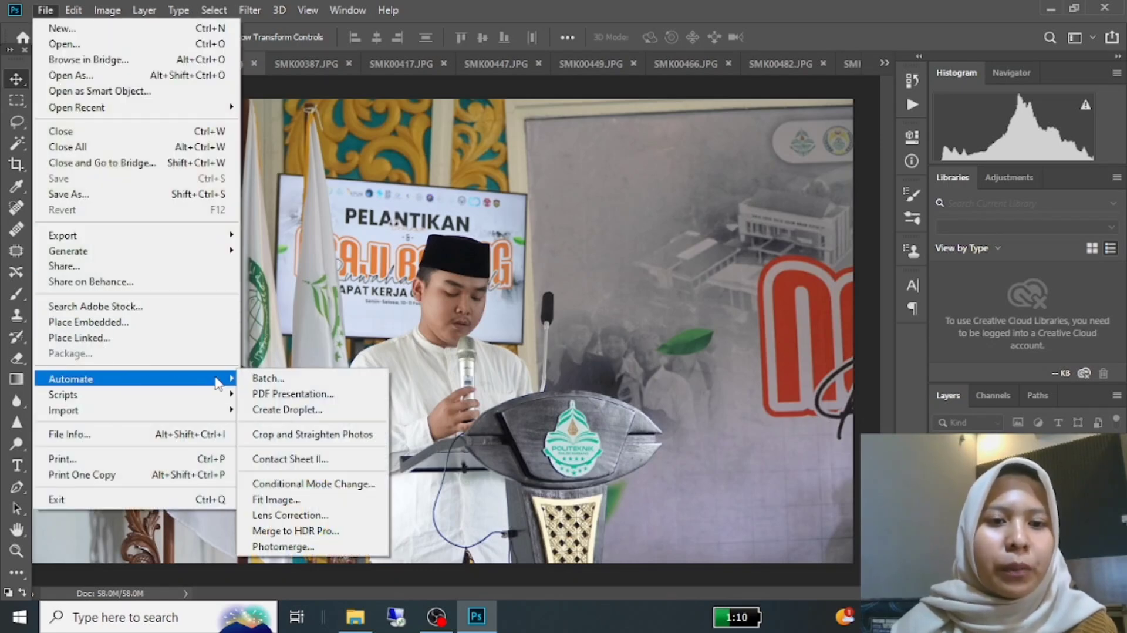
{"action": "left_click", "coordinate": [275, 380]}
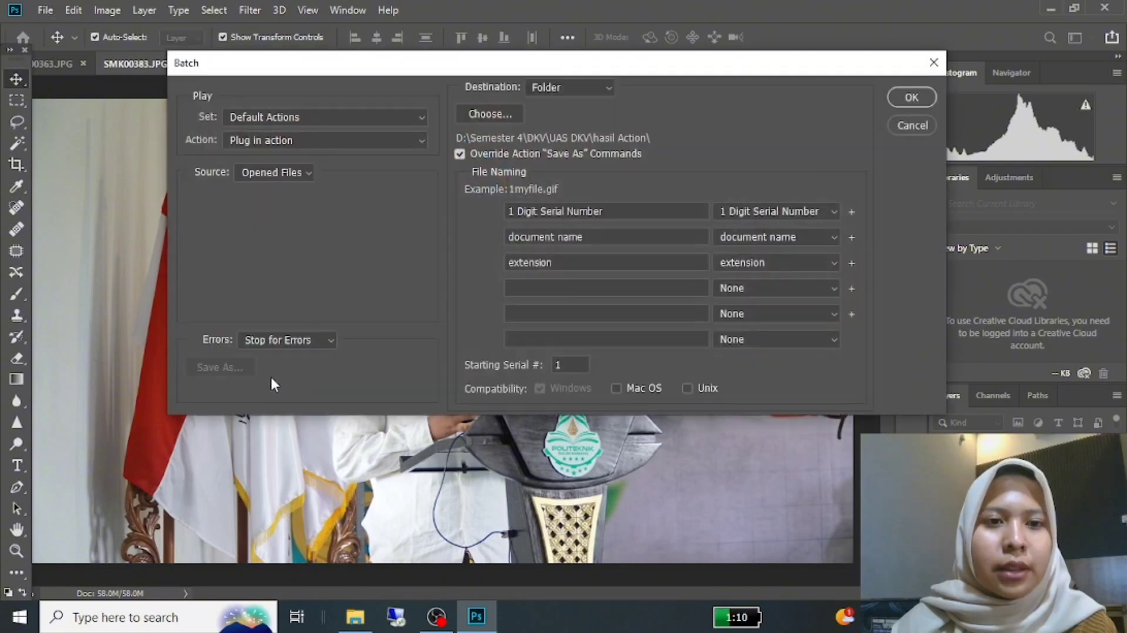
{"action": "left_click", "coordinate": [420, 139]}
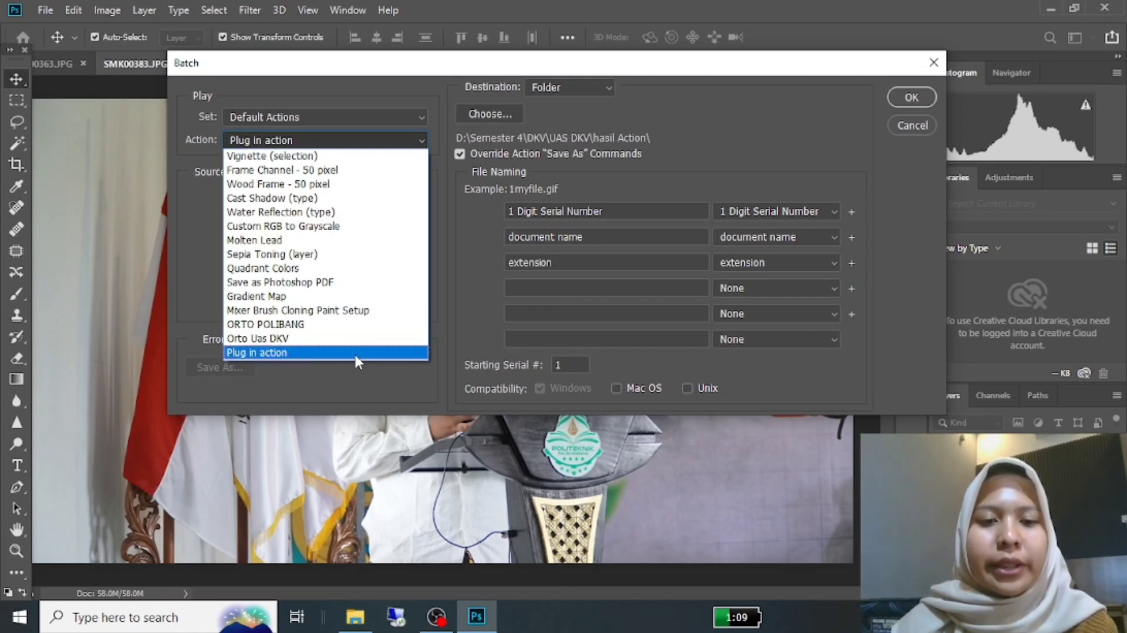
{"action": "left_click", "coordinate": [301, 351]}
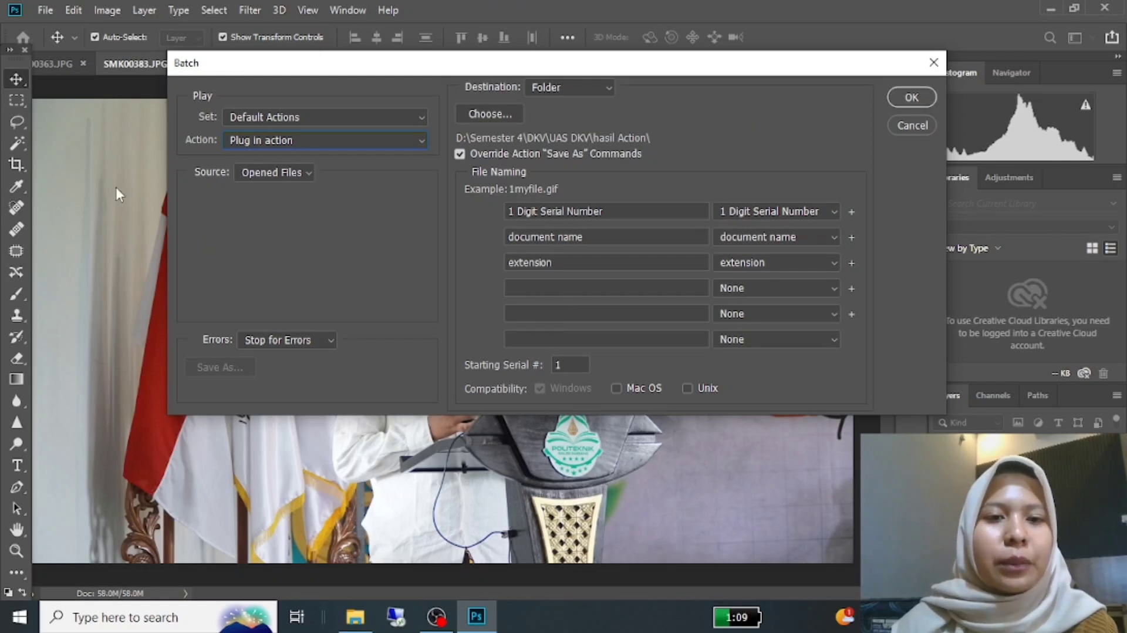
Step: Set the batch destination to the "hasil Action" folder inside UAS DKV and run the batch on the opened files
{"action": "left_click", "coordinate": [607, 81]}
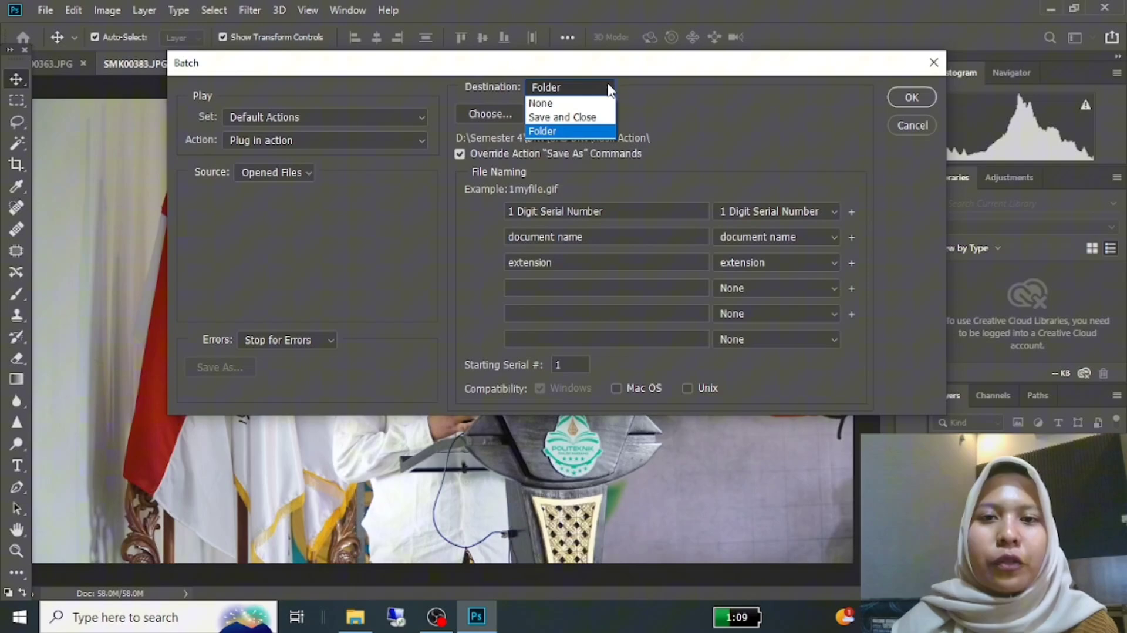
{"action": "left_click", "coordinate": [591, 129]}
{"action": "left_click", "coordinate": [485, 113]}
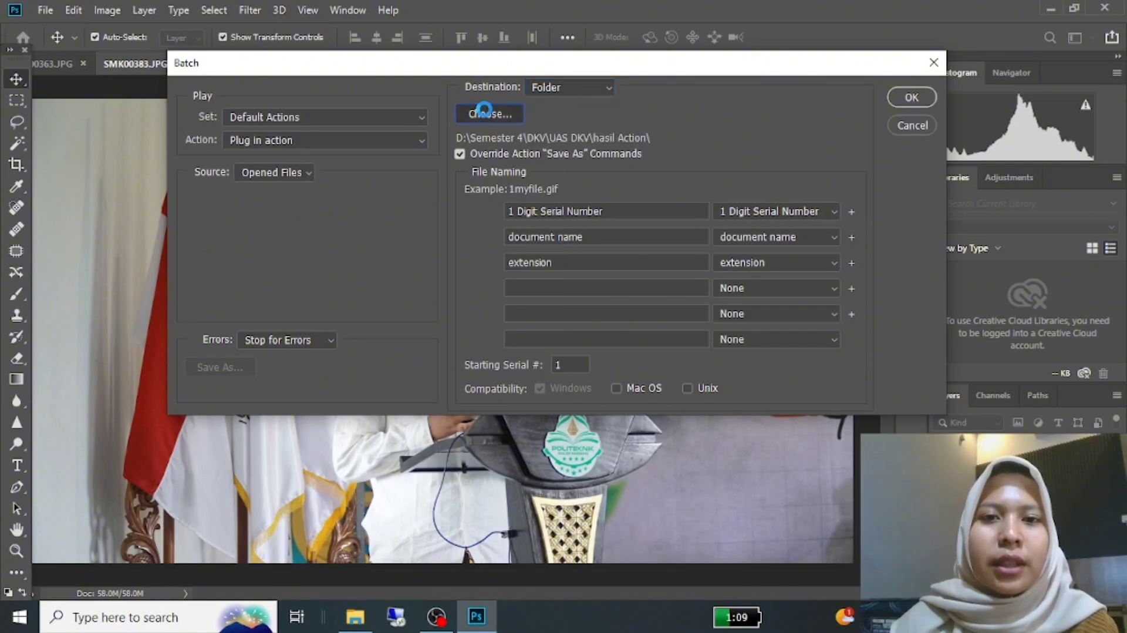
{"action": "left_click", "coordinate": [374, 115]}
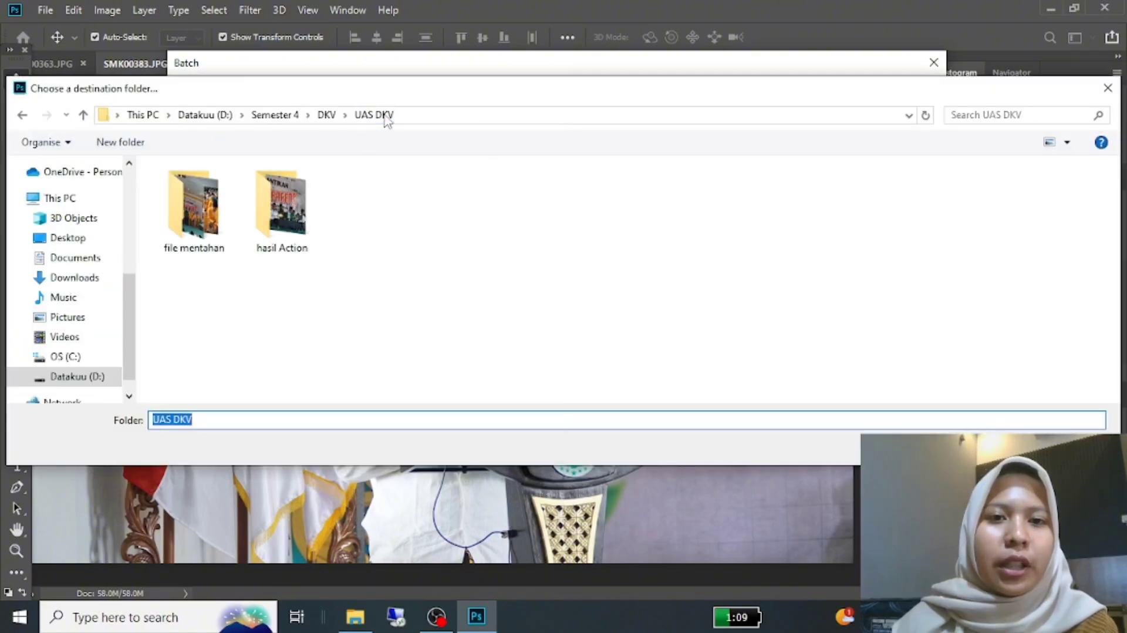
{"action": "left_click", "coordinate": [278, 220]}
{"action": "double_click", "coordinate": [279, 220]}
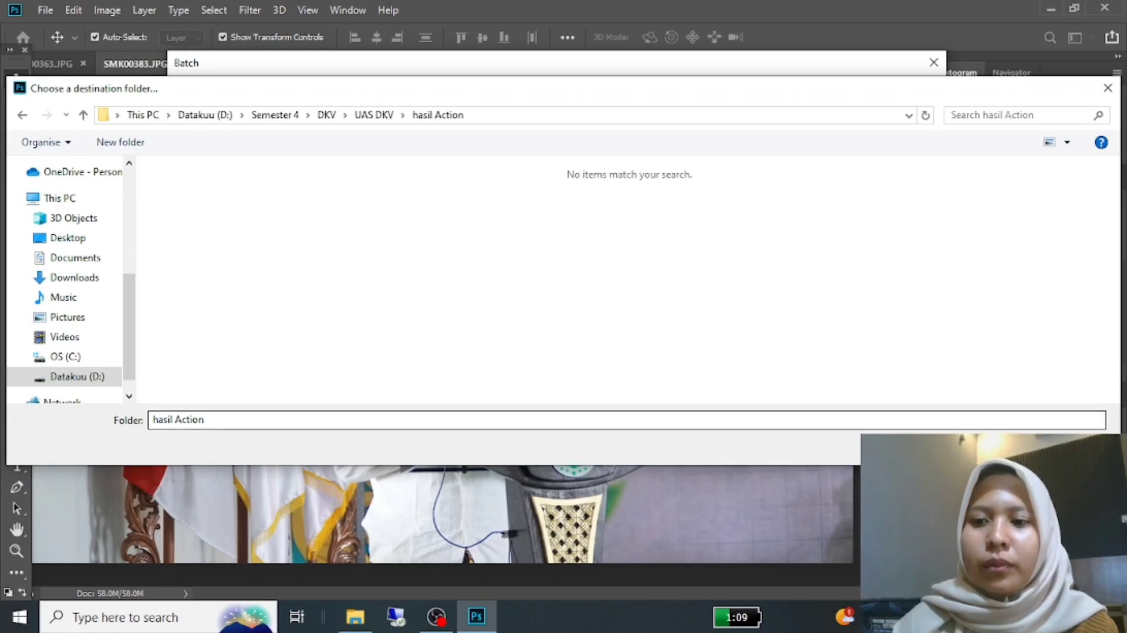
{"action": "key", "text": "Return"}
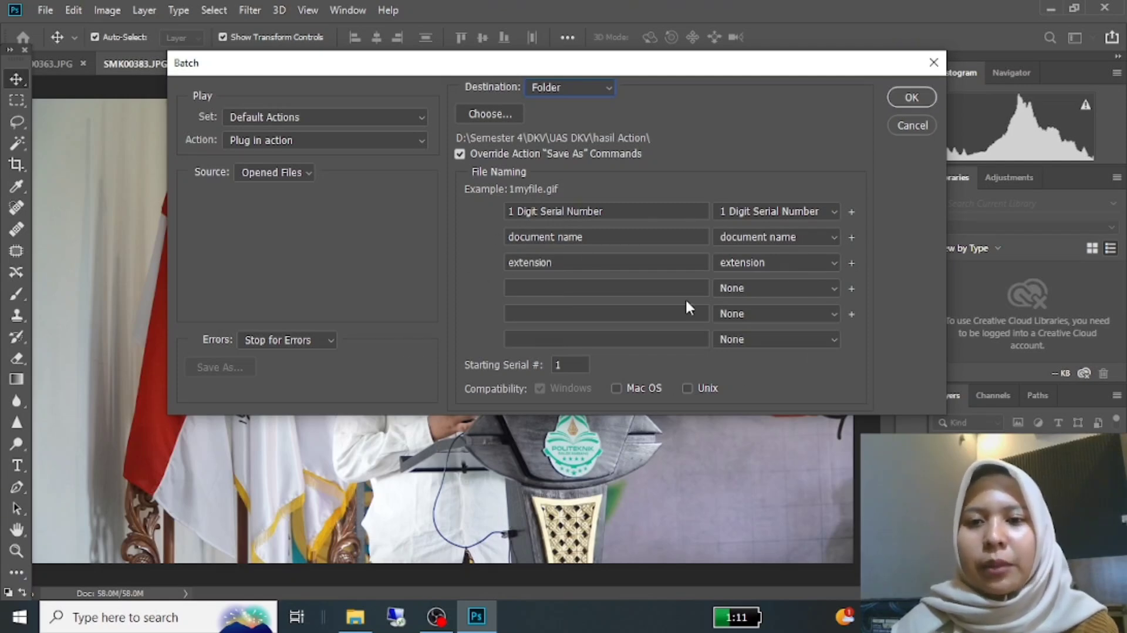
{"action": "left_click", "coordinate": [912, 97]}
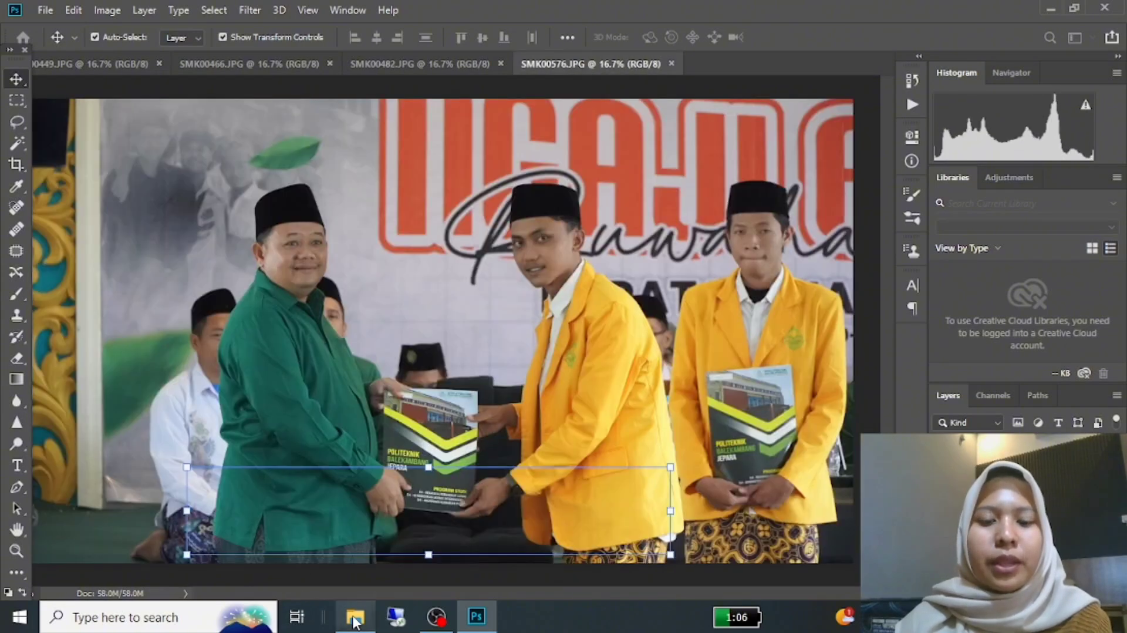
Step: Switch to File Explorer and open the "hasil Action" folder inside UAS DKV
{"action": "left_click", "coordinate": [354, 618]}
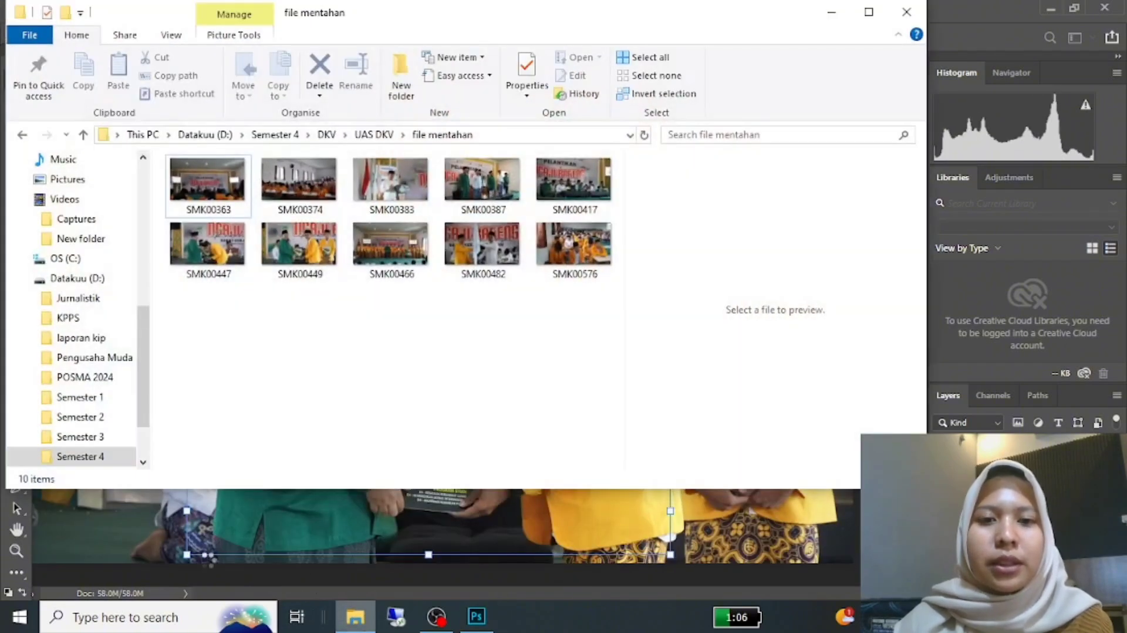
{"action": "left_click", "coordinate": [379, 134]}
{"action": "double_click", "coordinate": [276, 197]}
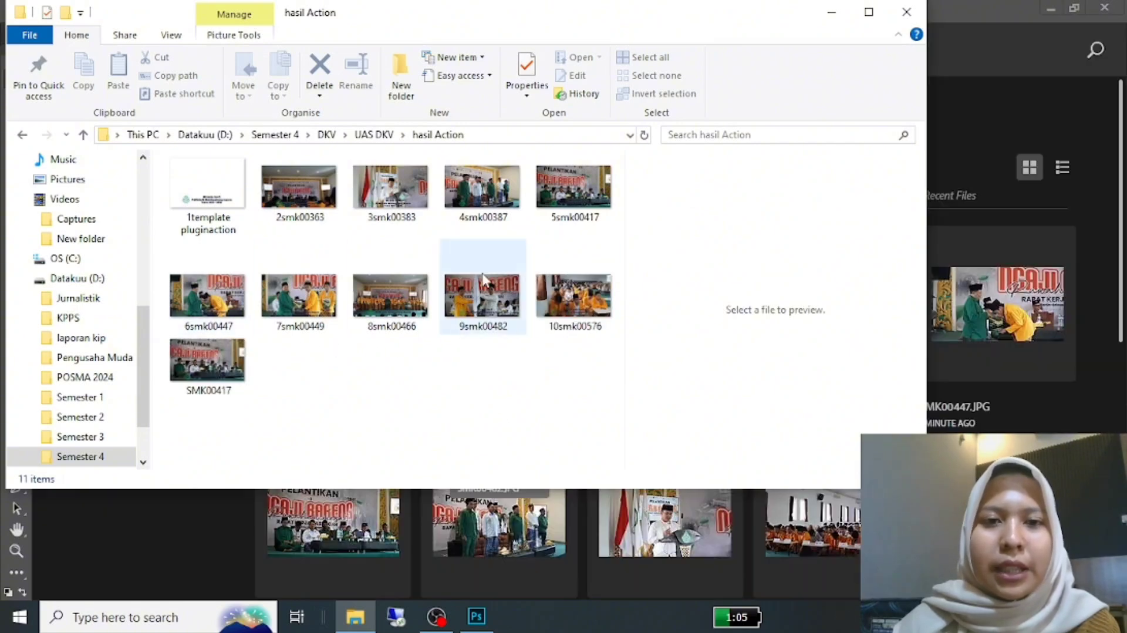
Step: View the processed photos 3smk00383 through 6smk00447 at full screen, close the viewer and minimize the folder window
{"action": "left_click", "coordinate": [388, 194]}
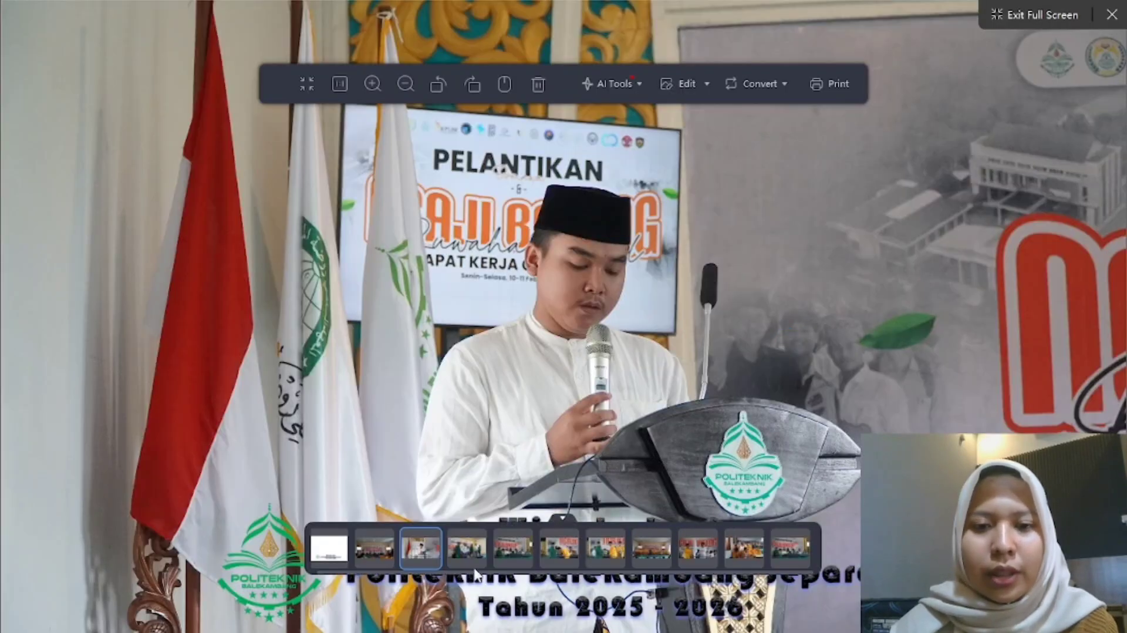
{"action": "left_click", "coordinate": [485, 549]}
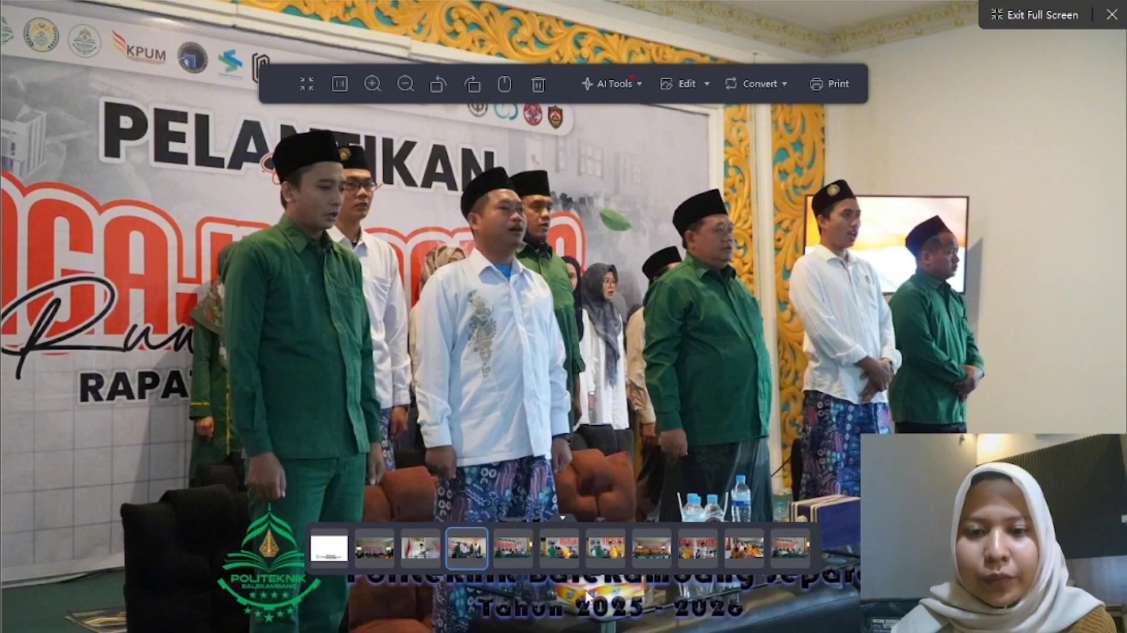
{"action": "left_click", "coordinate": [510, 550]}
{"action": "left_click", "coordinate": [546, 549]}
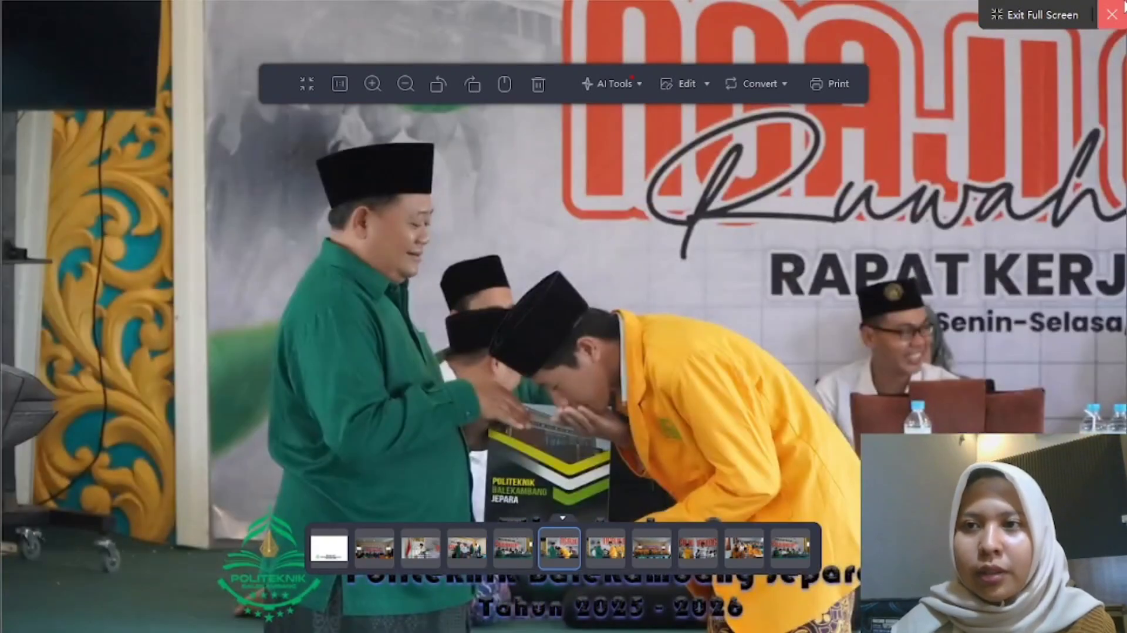
{"action": "left_click", "coordinate": [1109, 16]}
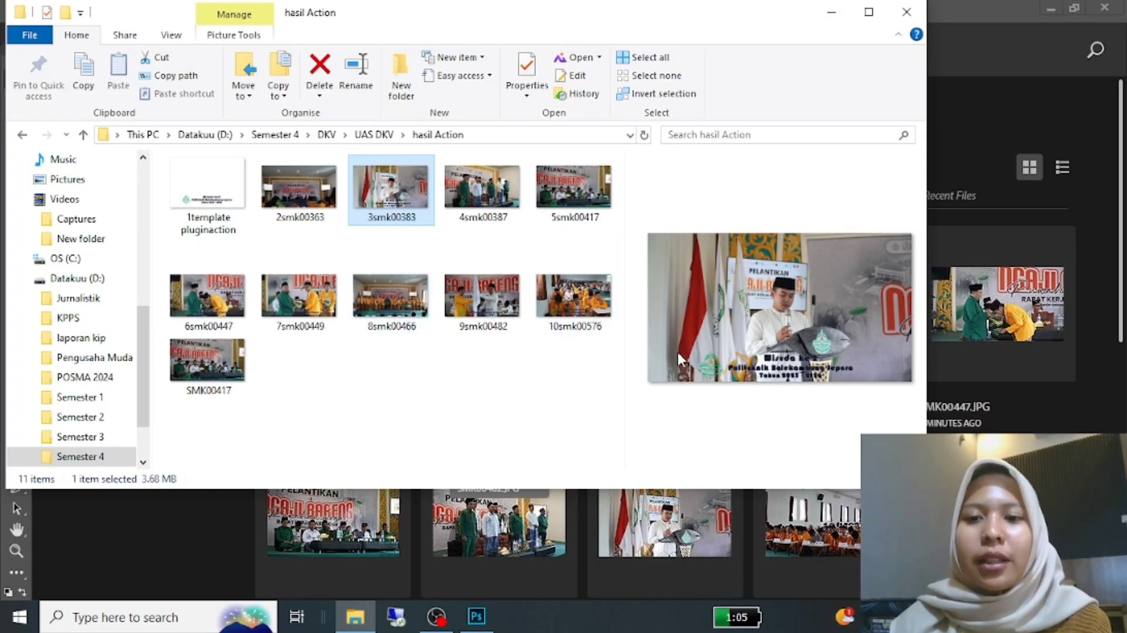
{"action": "left_click", "coordinate": [830, 11]}
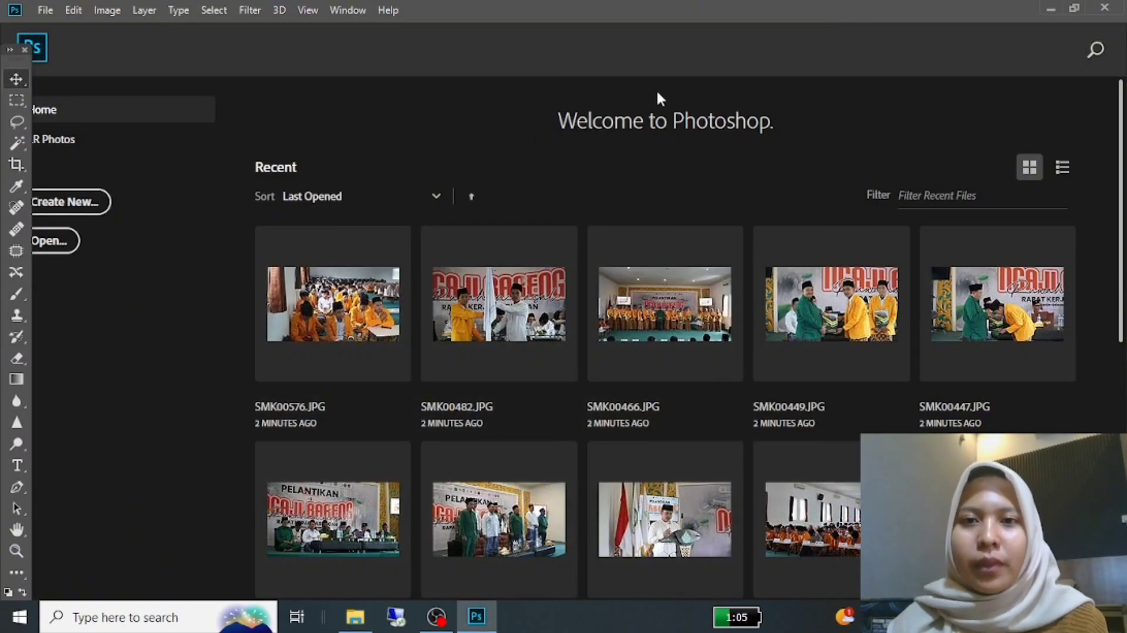